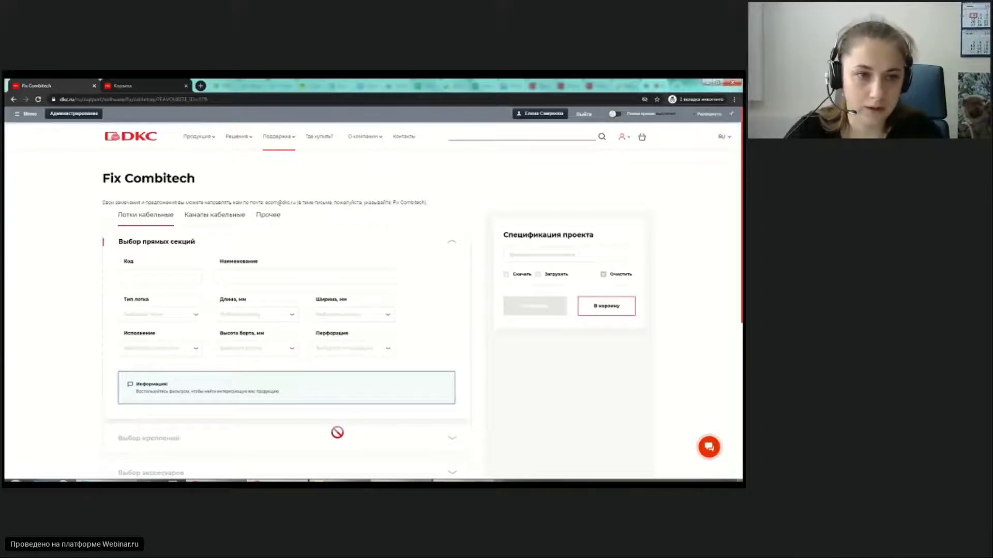
- Open the Fix Combitech configurator from the DKC site's Программное обеспечение page under Поддержка
click(123, 137)
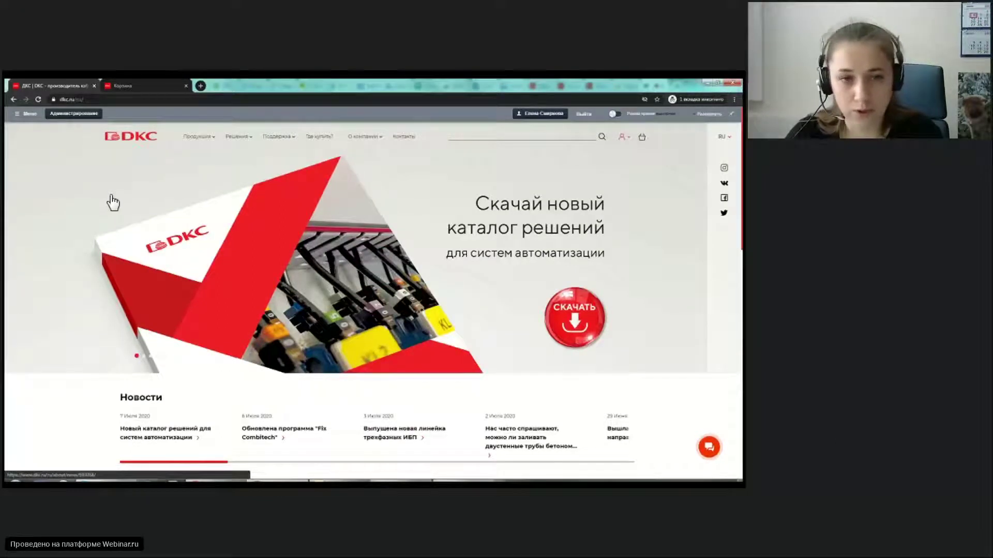
click(268, 146)
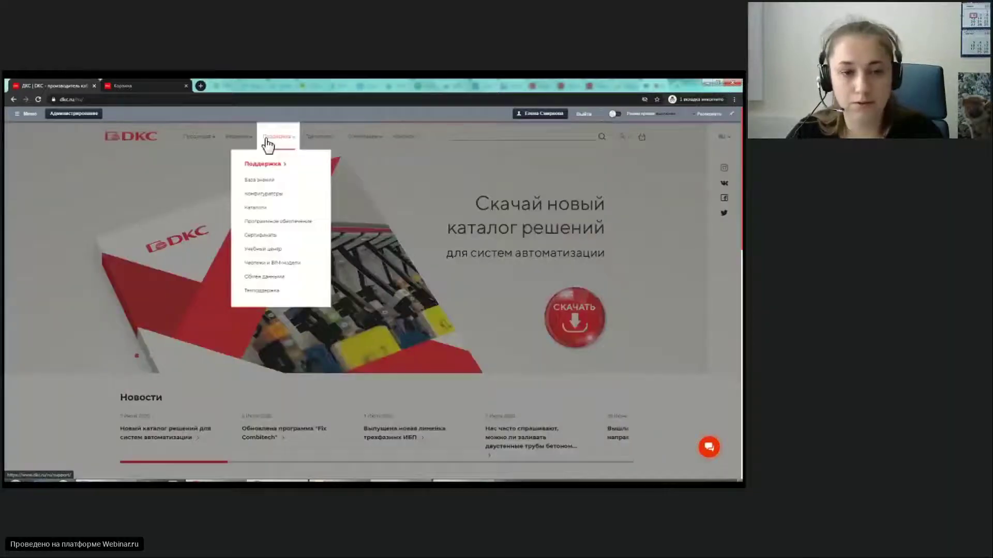
click(277, 223)
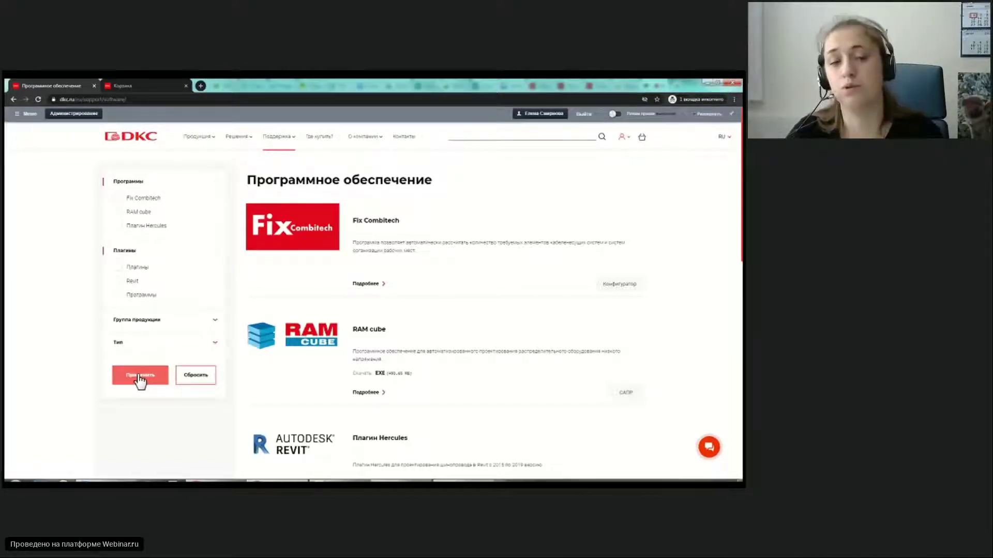
click(386, 222)
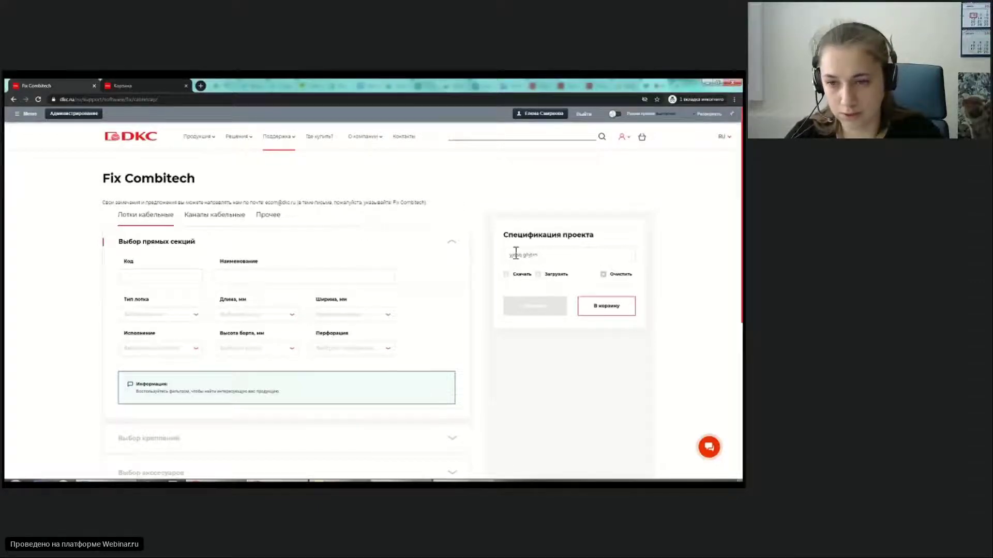
- Clear the project name in Спецификация проекта
click(543, 258)
key(BackSpace)
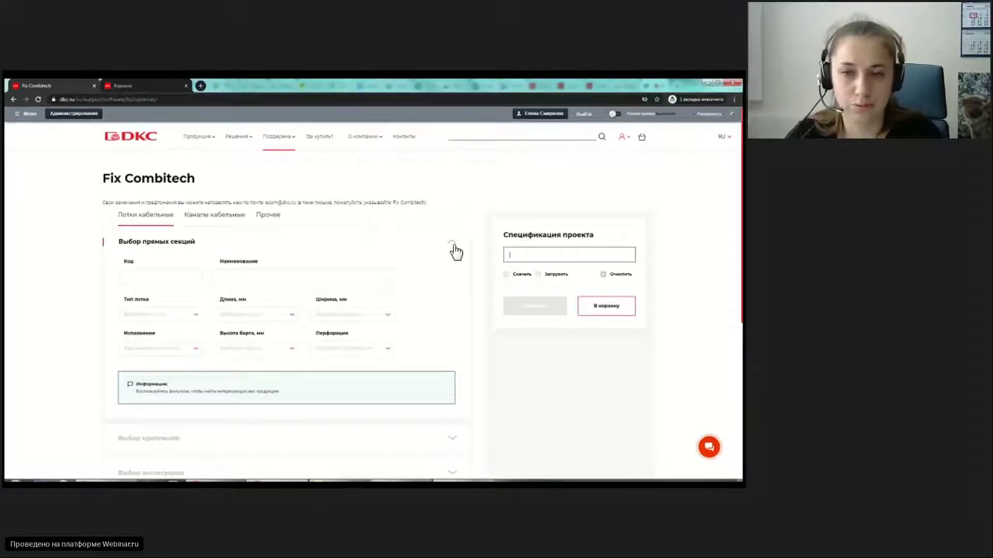
click(498, 188)
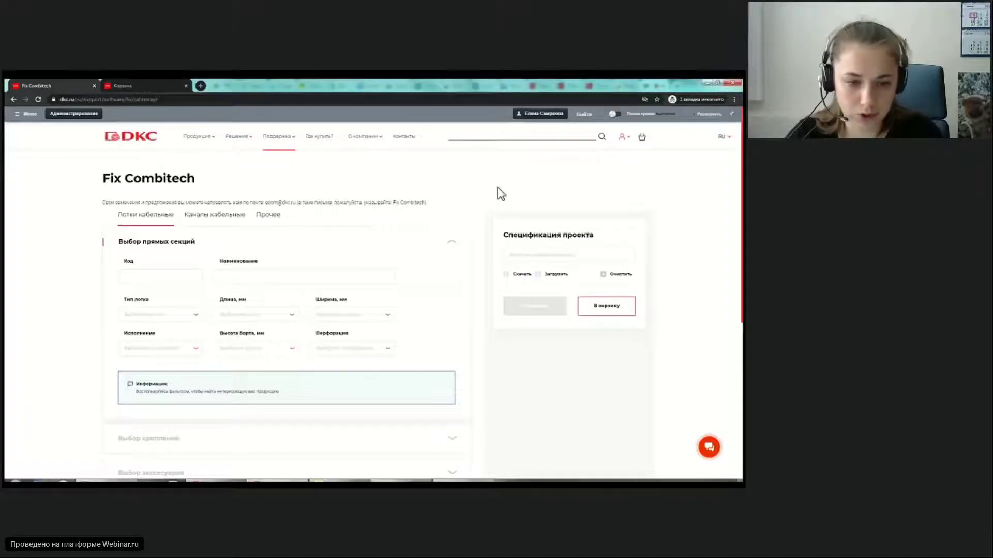
- Look over the cable tray selection sections, view the Каналы кабельные and Прочее product groups, and return to Лотки кабельные
scroll(481, 191, down, 2)
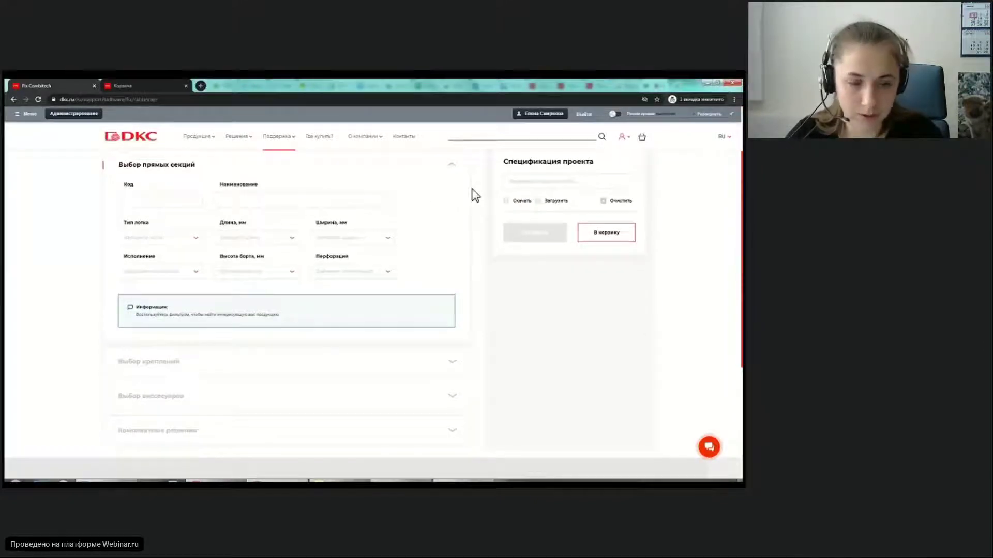
scroll(475, 196, up, 1)
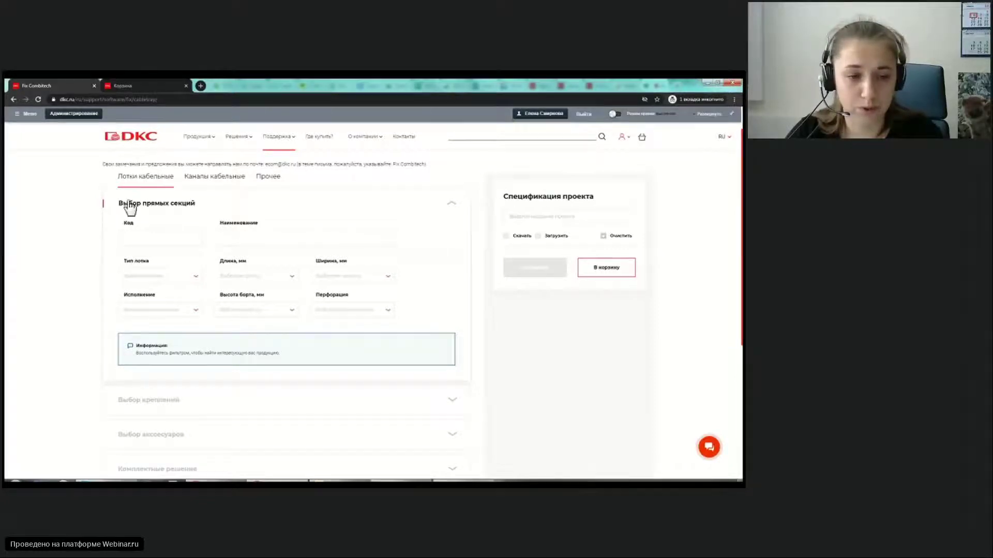
scroll(149, 339, down, 2)
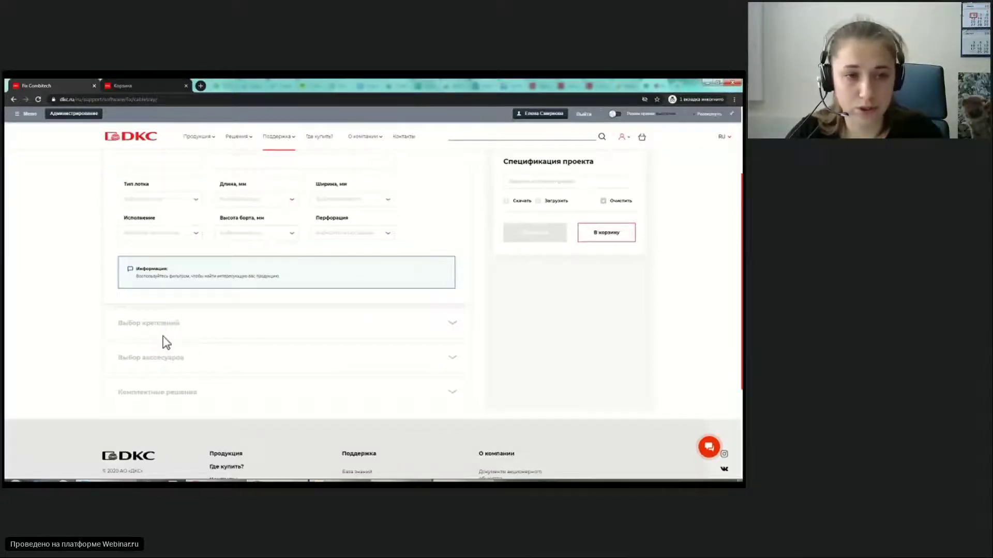
scroll(158, 346, up, 2)
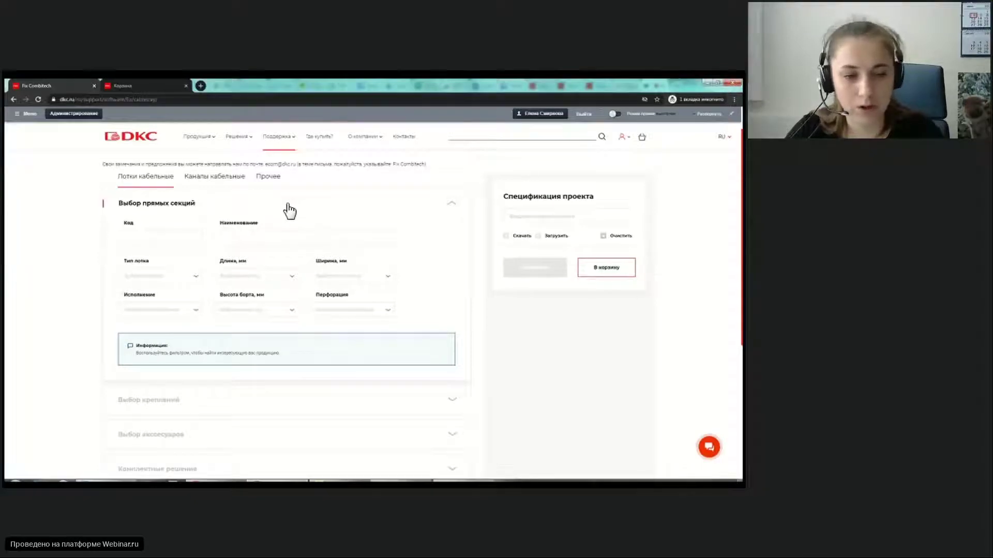
scroll(194, 309, down, 3)
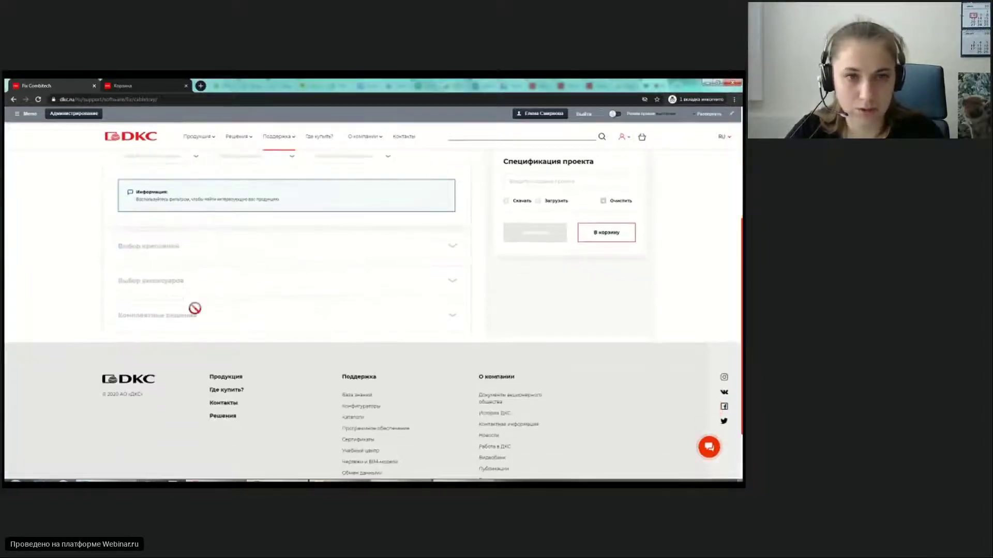
scroll(194, 308, up, 4)
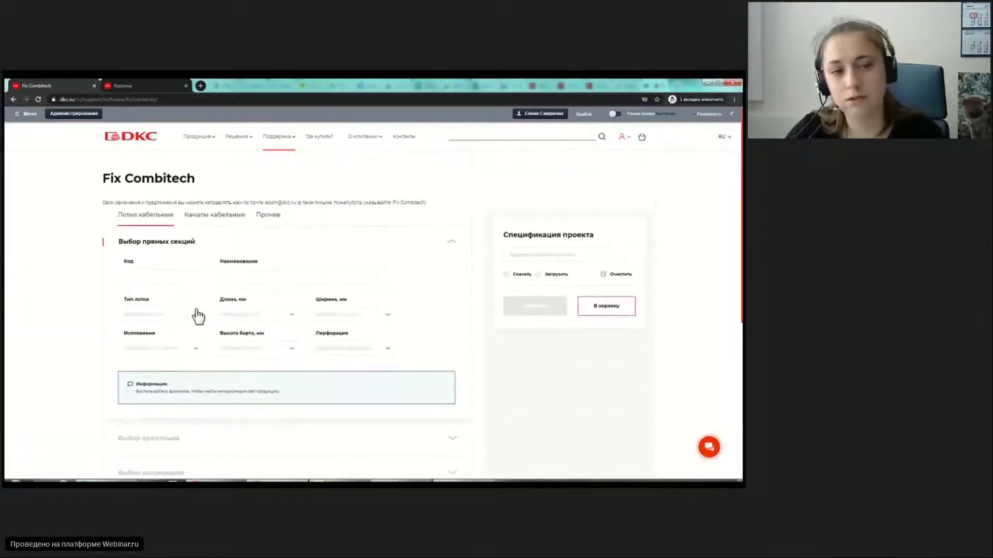
click(213, 216)
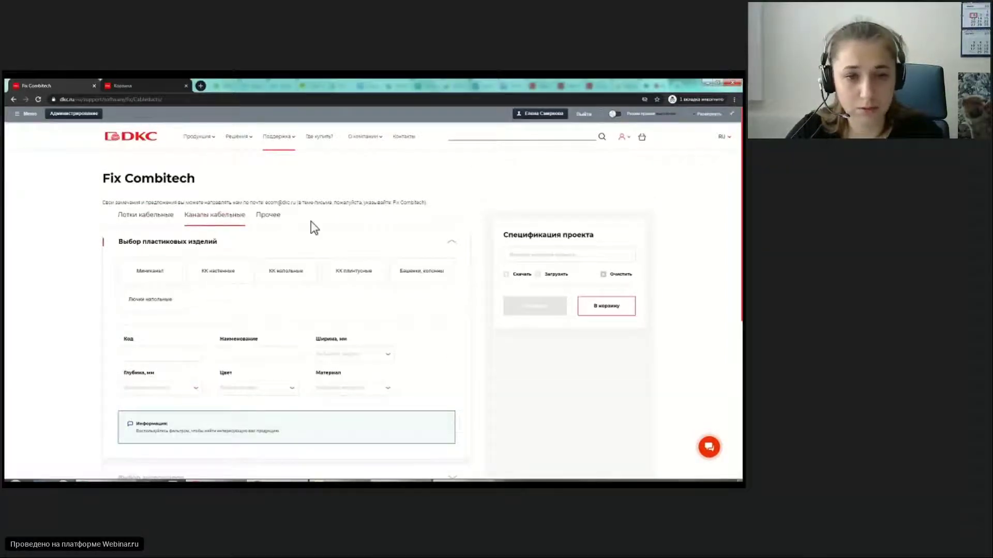
click(271, 219)
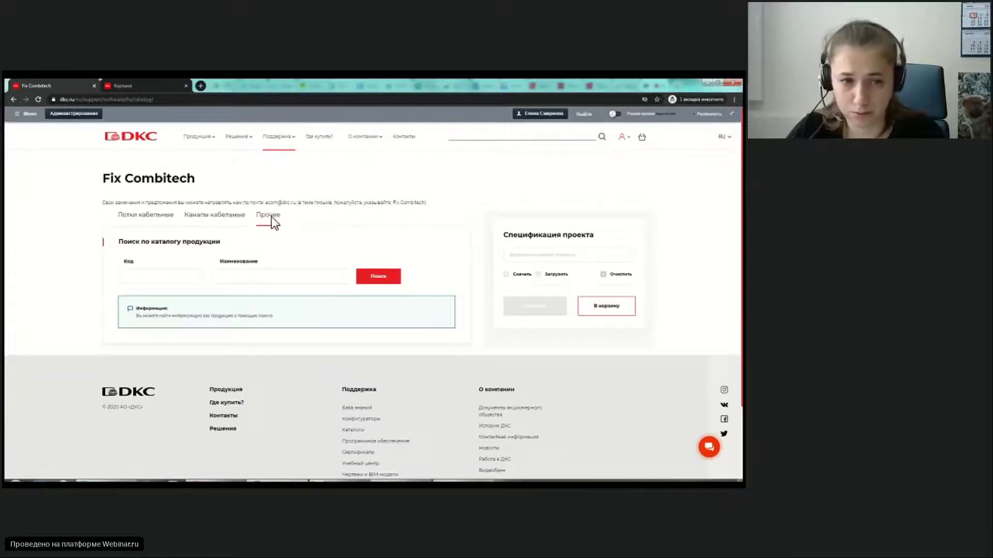
click(143, 219)
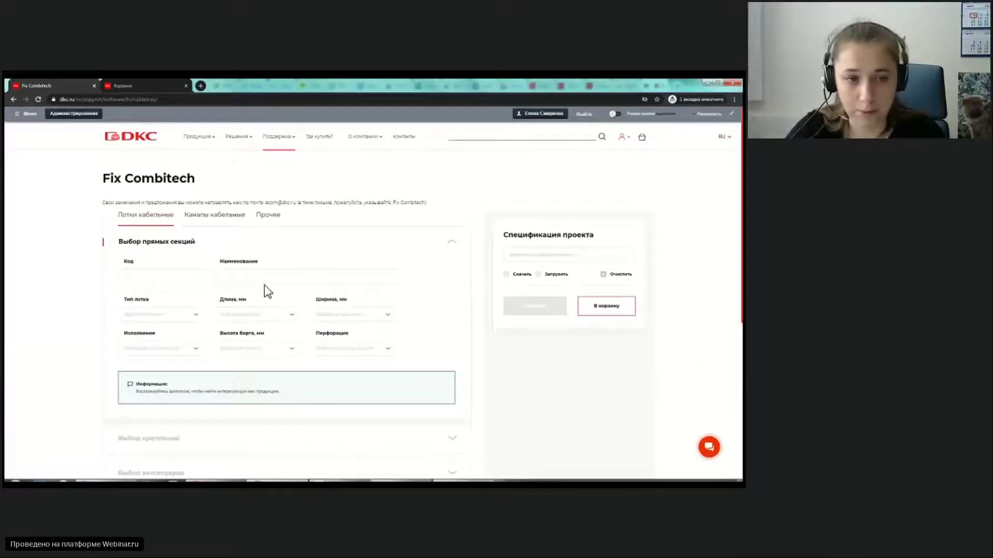
- Examine the straight section filters, including Перфорация, and the Выбор креплений, Выбор аксессуаров and Комплектные решения sections
scroll(261, 285, down, 1)
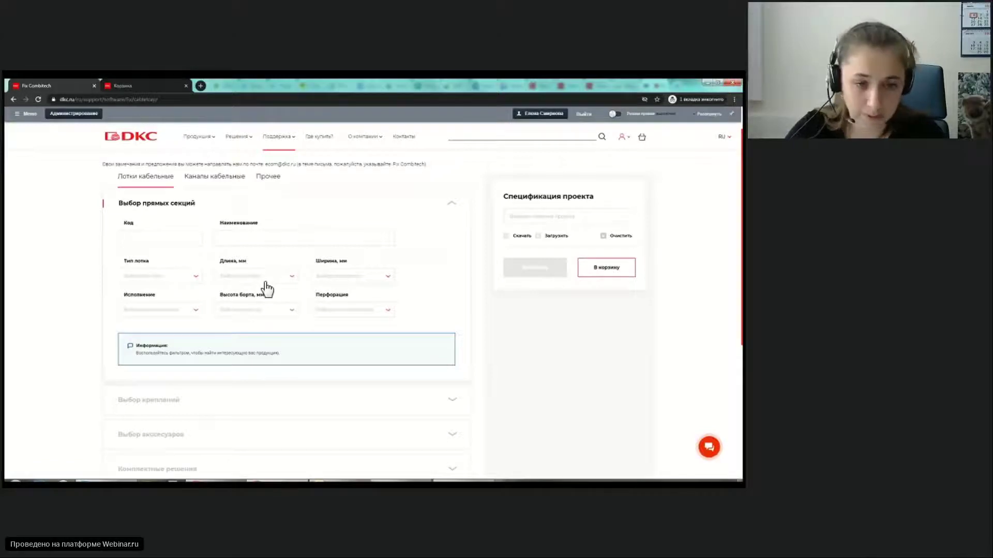
scroll(265, 286, up, 1)
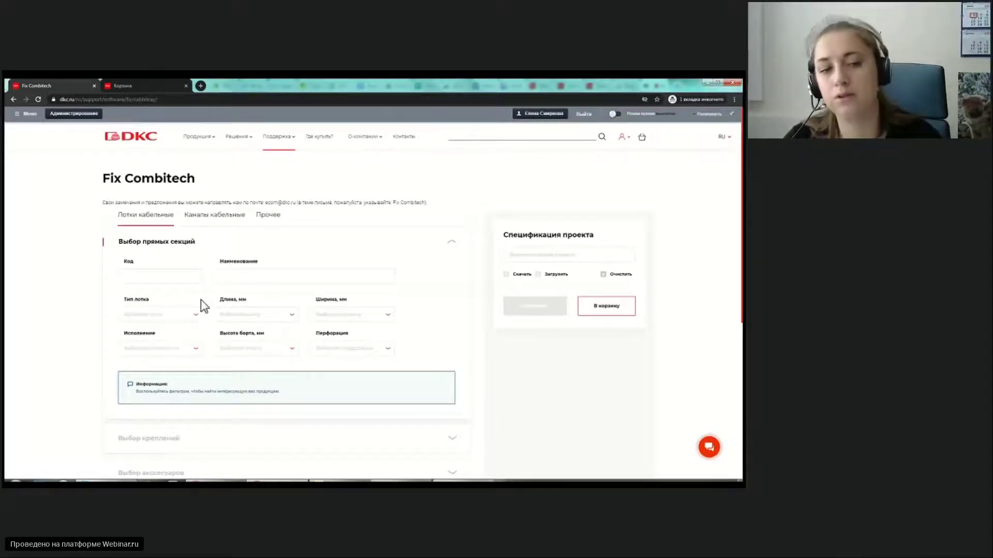
scroll(201, 299, down, 1)
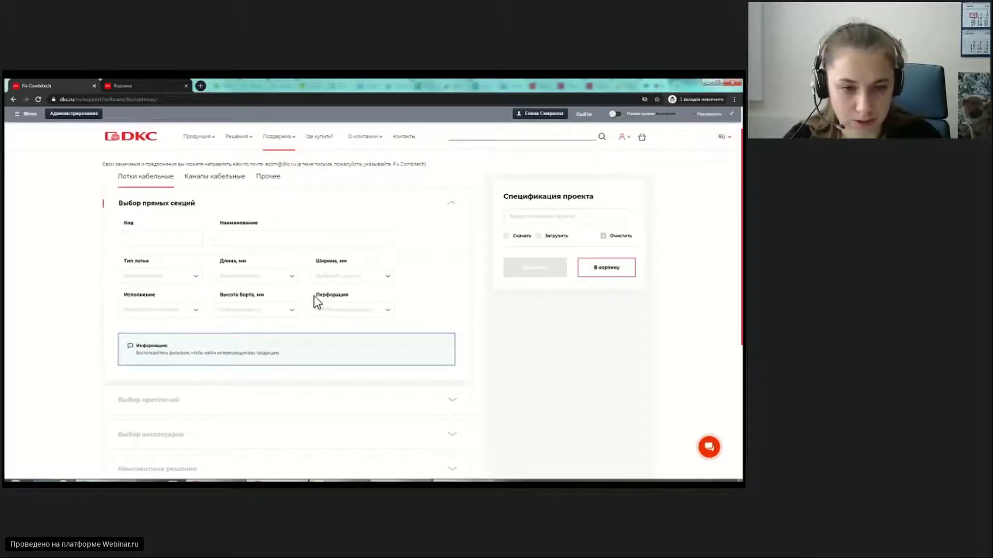
drag(314, 295, 355, 323)
scroll(357, 321, down, 1)
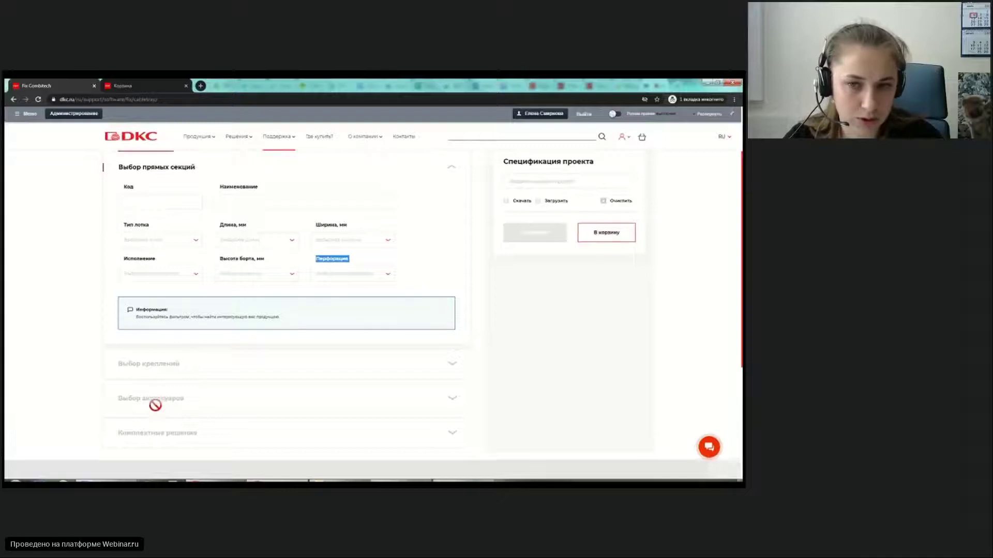
scroll(156, 402, up, 1)
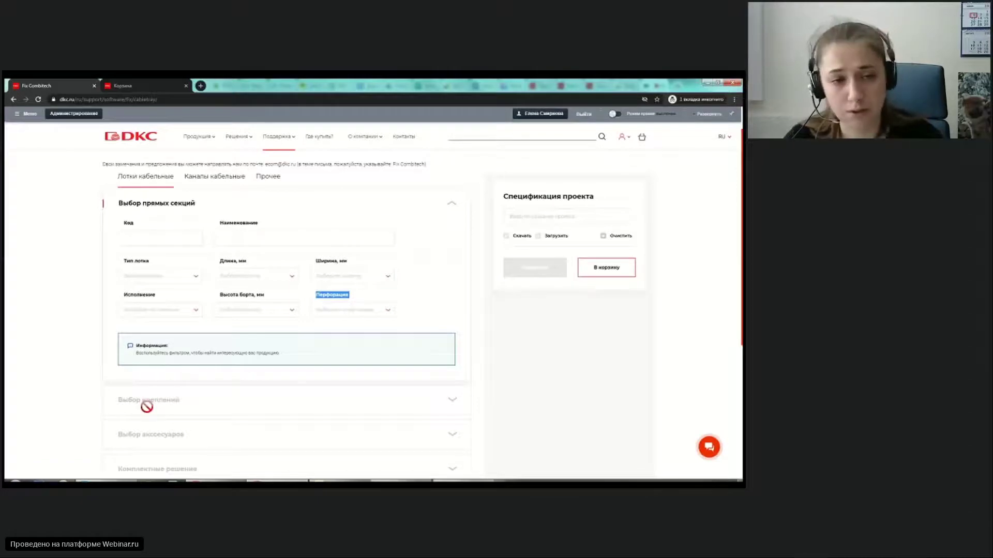
scroll(184, 450, down, 3)
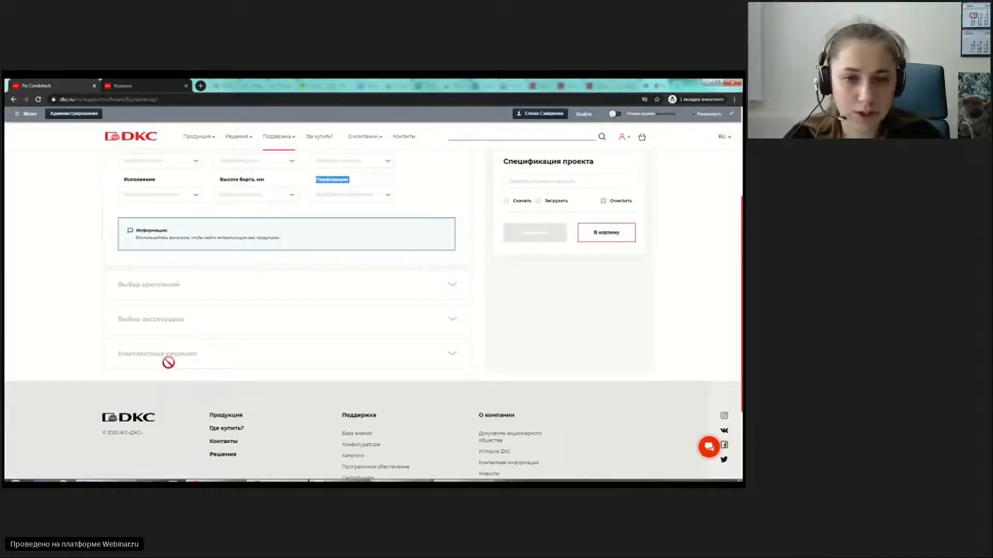
scroll(168, 363, up, 1)
click(445, 248)
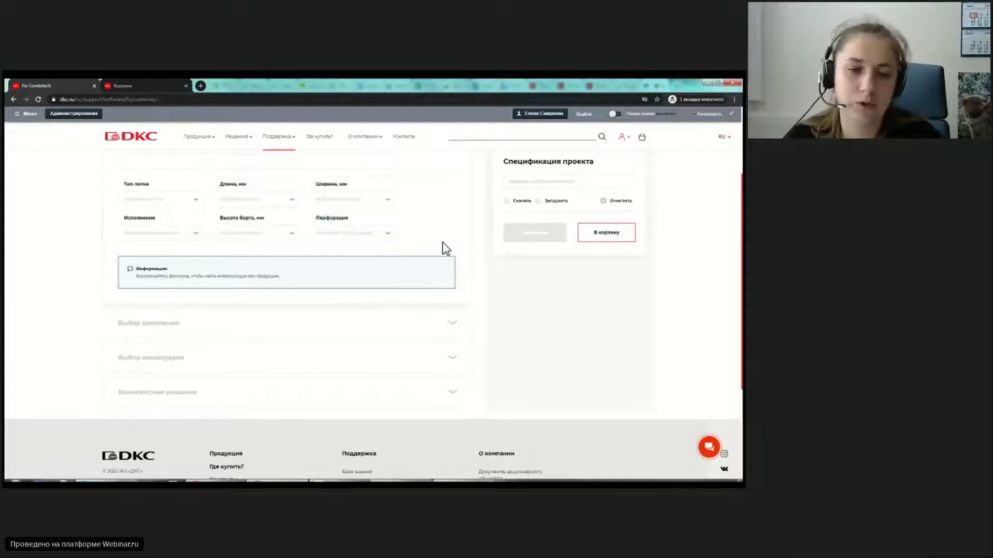
scroll(417, 293, up, 1)
scroll(417, 292, up, 1)
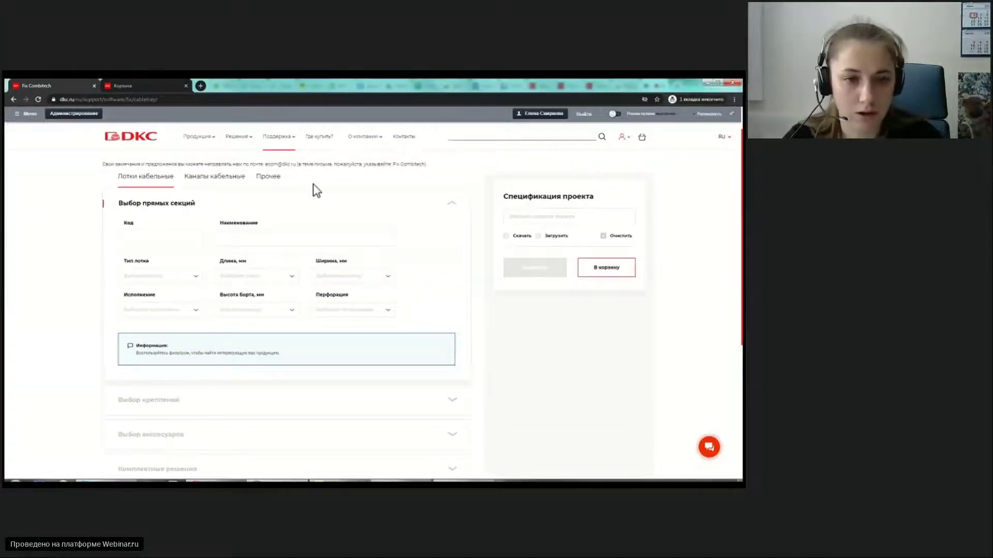
scroll(312, 185, up, 1)
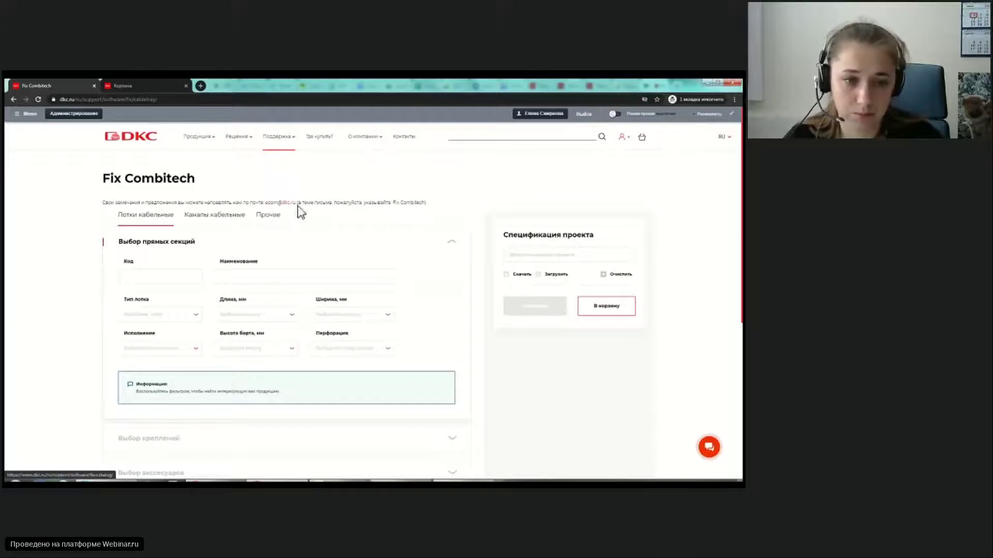
- Collapse the Выбор прямых секций section and expand it again
scroll(281, 243, down, 1)
click(284, 243)
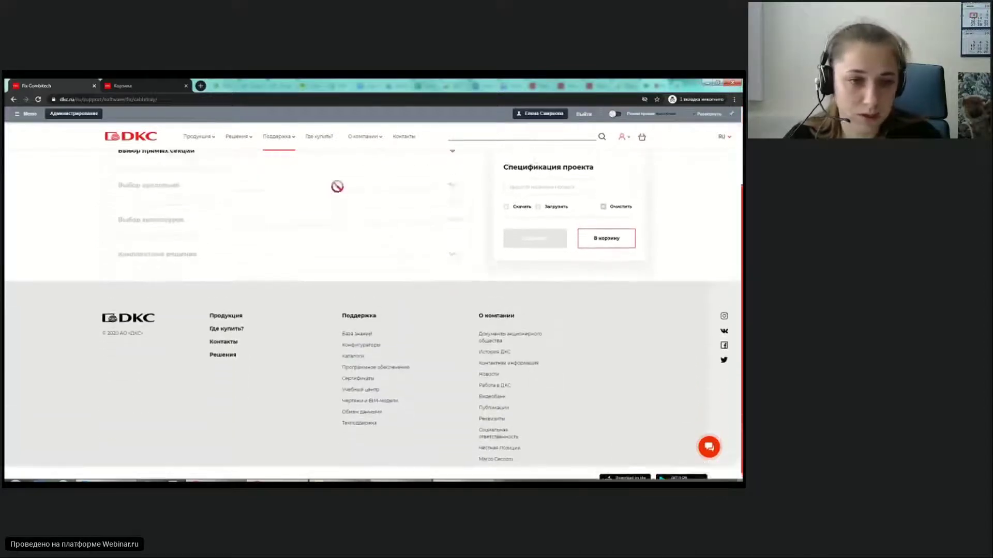
scroll(339, 193, up, 2)
click(337, 217)
scroll(334, 212, up, 1)
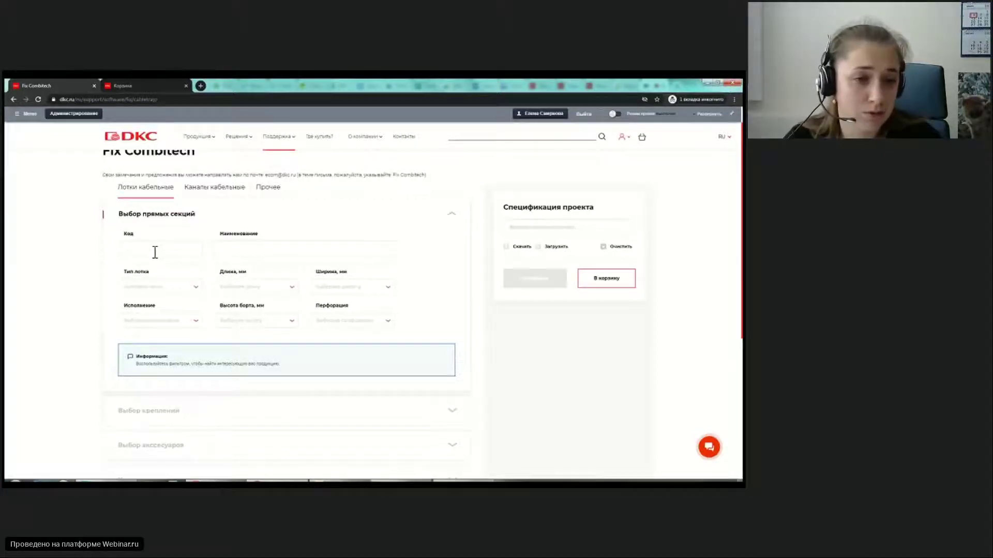
- Check the Код and Наименование search fields for straight sections without entering anything, folding and reopening their section
scroll(155, 252, down, 2)
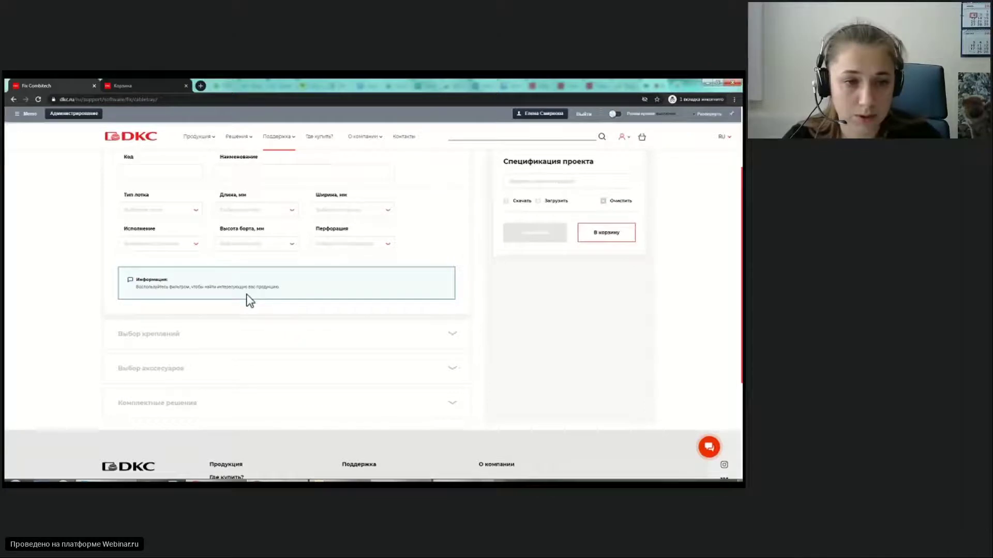
scroll(155, 215, up, 1)
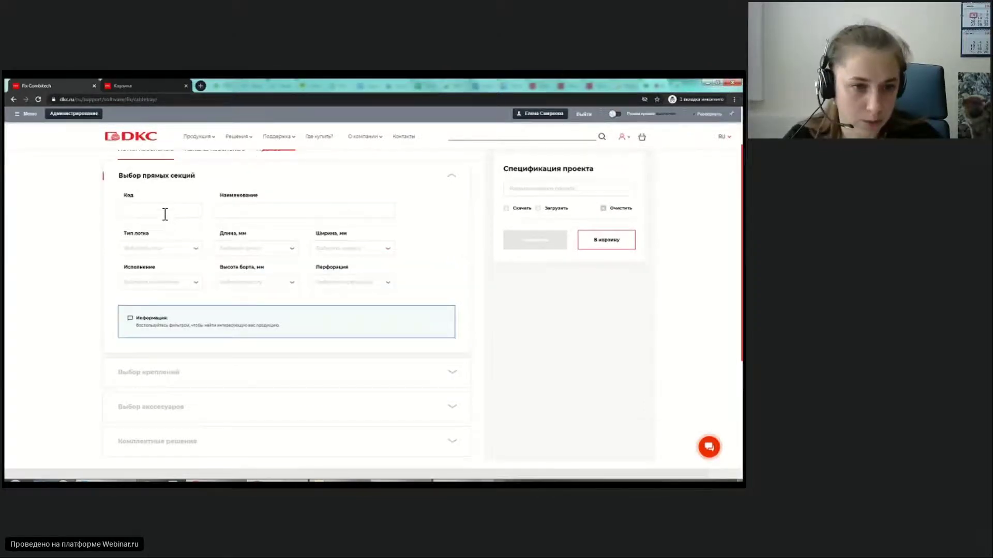
click(165, 214)
click(227, 212)
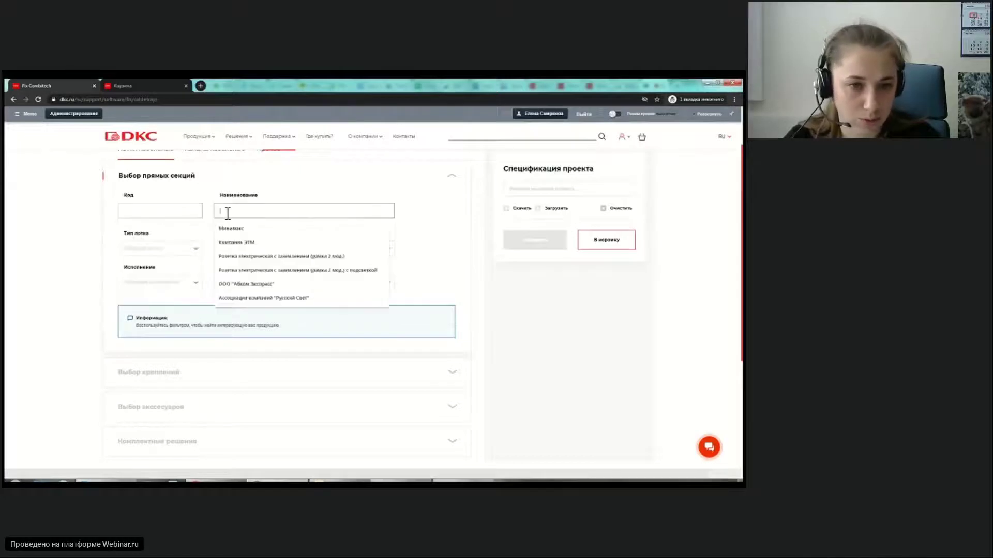
click(243, 181)
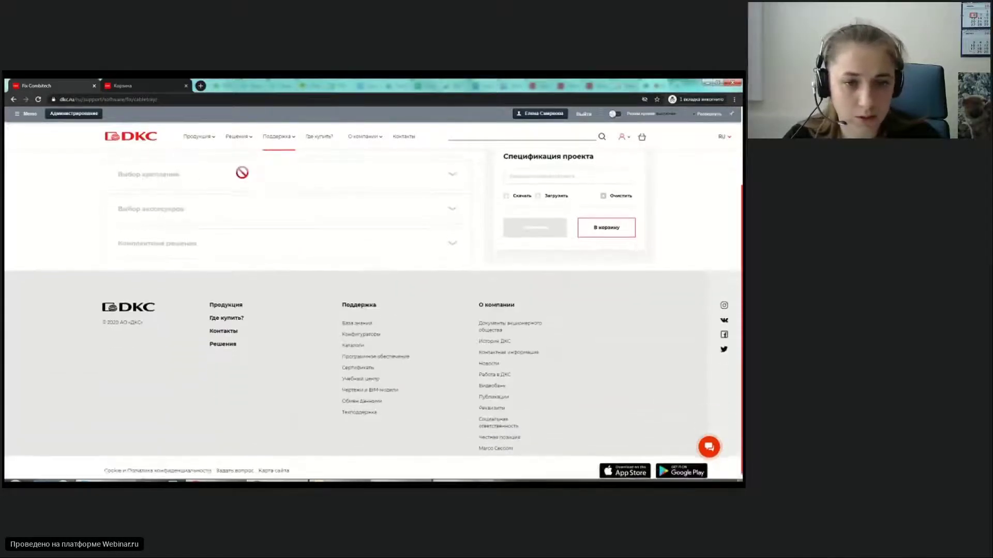
click(239, 243)
scroll(239, 244, down, 2)
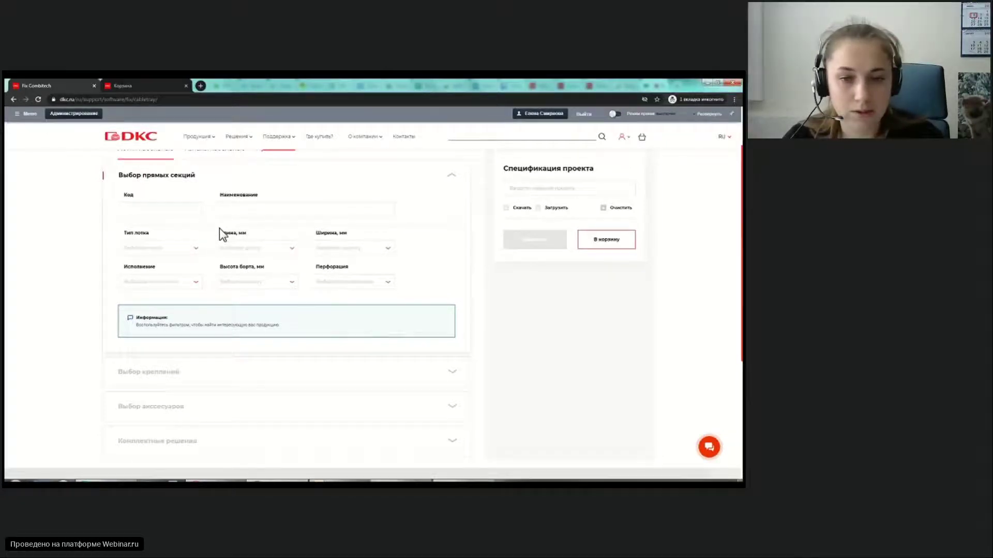
- Filter the straight sections by tray type Лоток кабельный листовой and width 100 mm
click(174, 255)
click(166, 265)
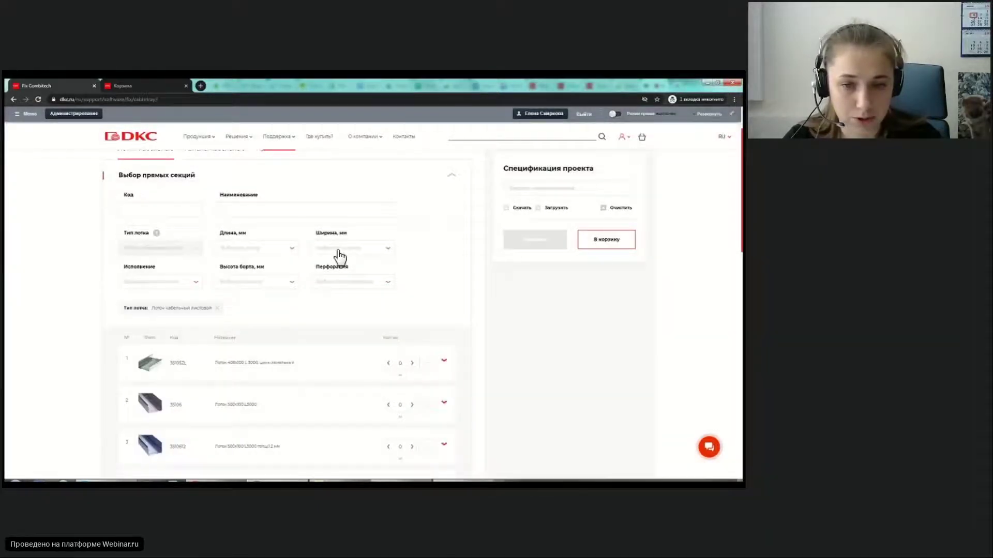
click(338, 249)
click(328, 298)
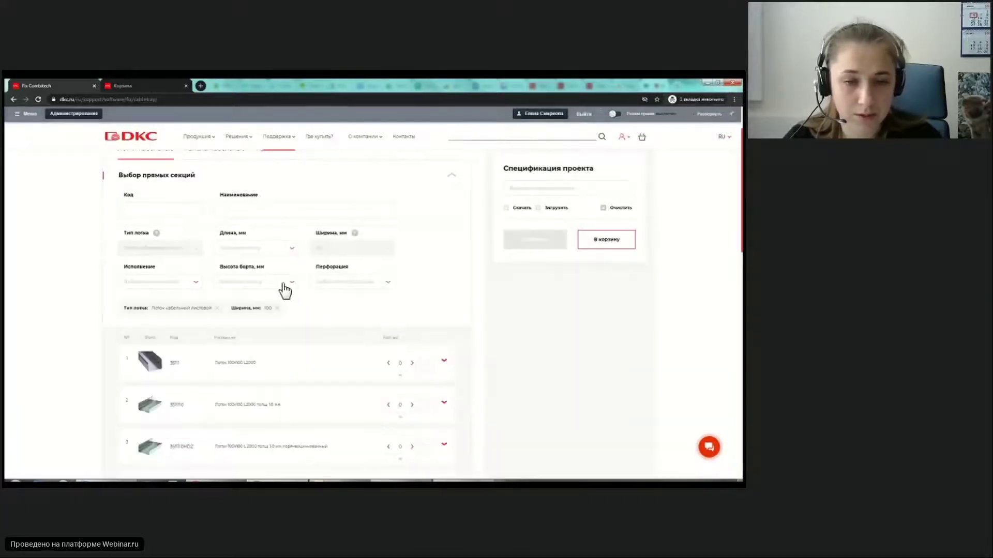
- View the side height options without choosing one, and remove the 100 mm width filter
click(284, 284)
click(369, 269)
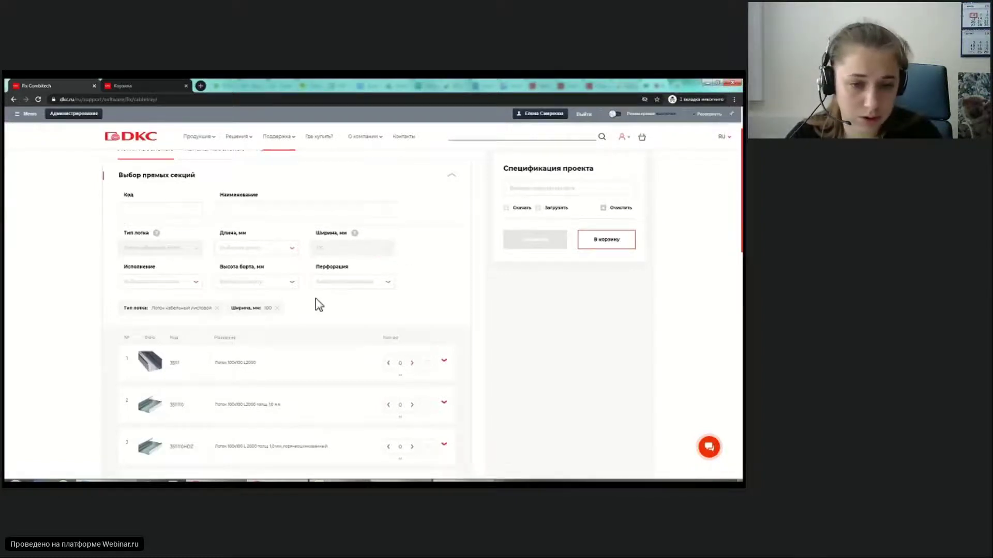
click(277, 308)
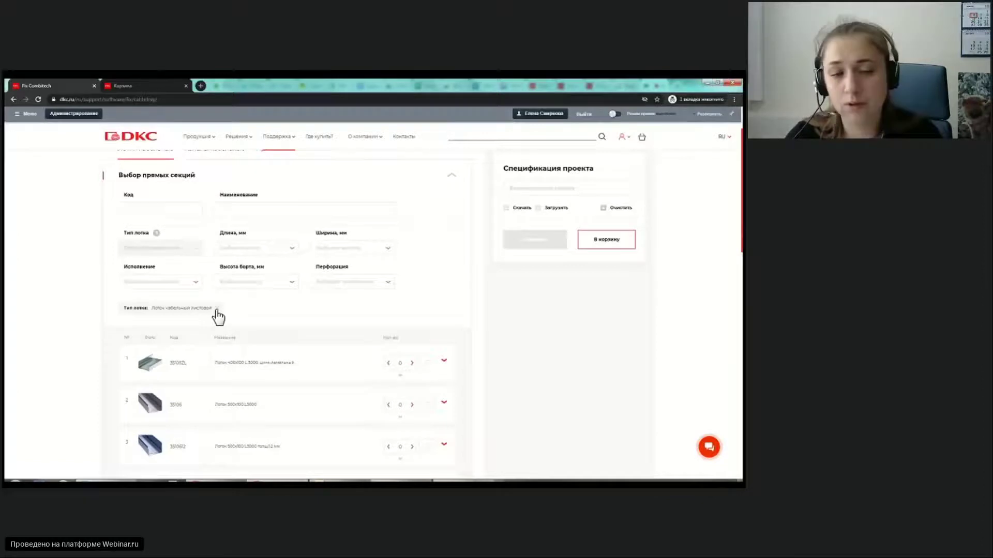
- Remove the tray type filter and search the straight sections by code 35010
click(217, 309)
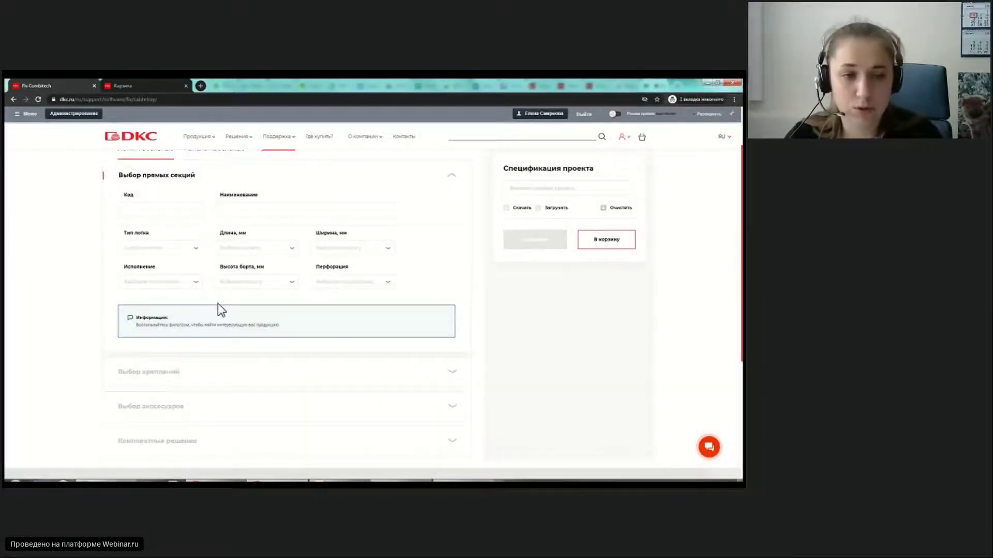
click(159, 208)
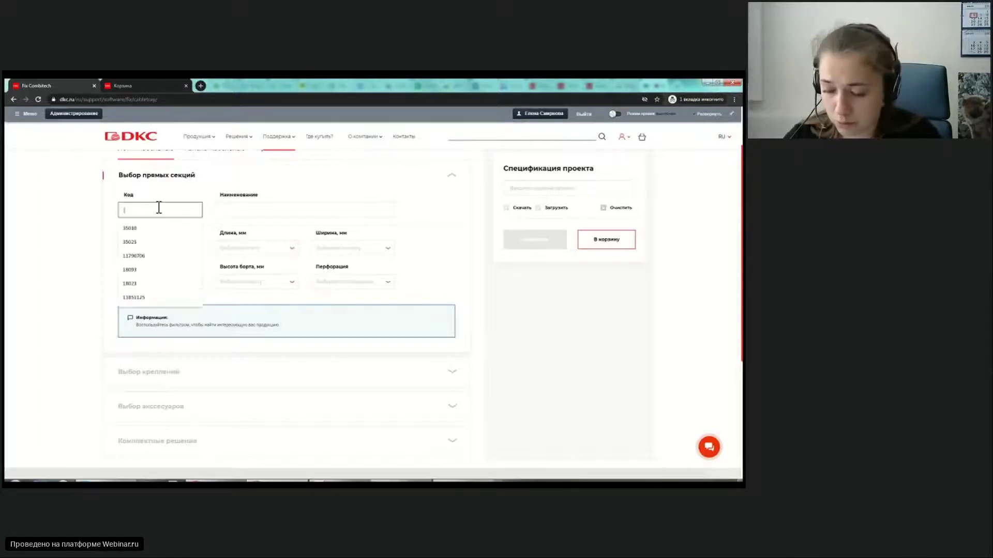
text(35010)
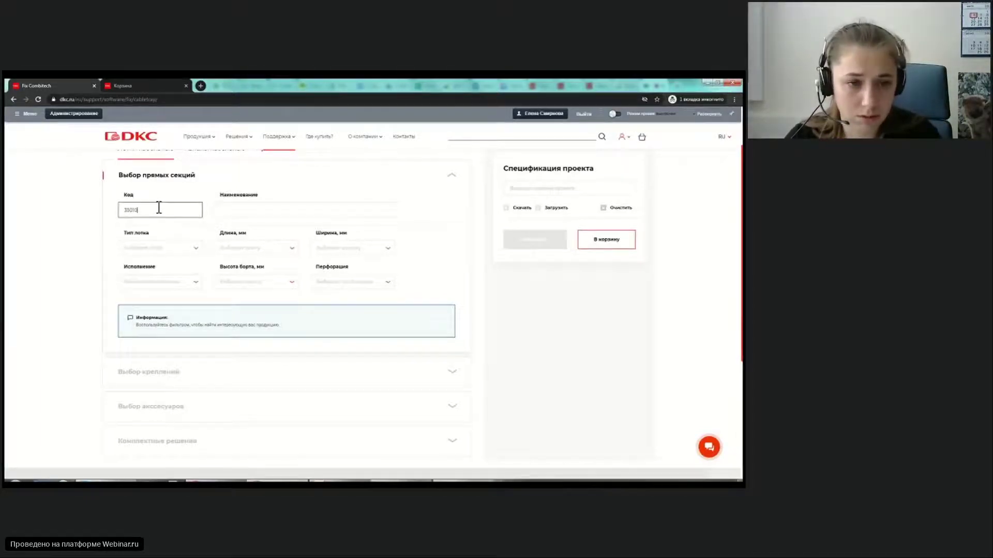
key(Return)
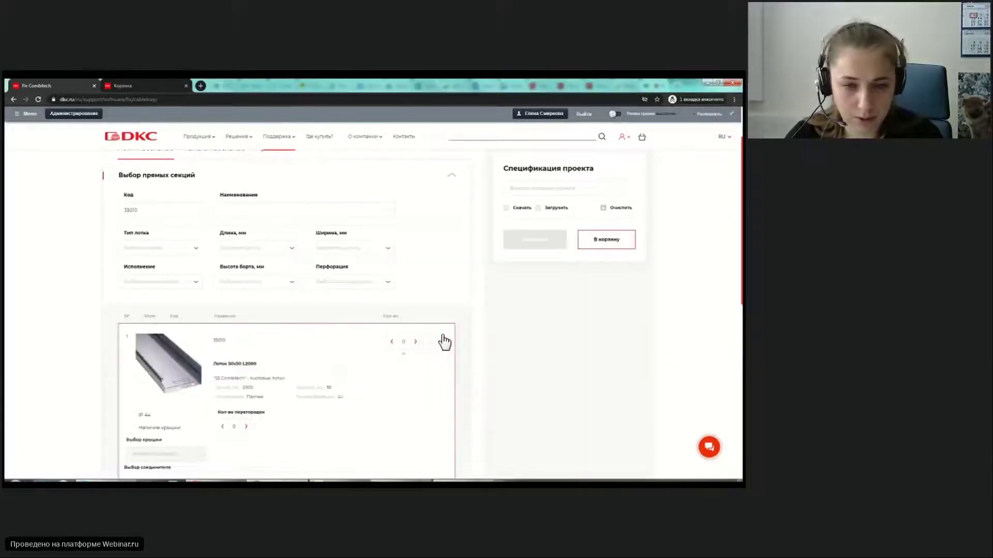
- Expand tray 35010 and configure it with IP44 and the cover Крышка с заземлением на лоток осн 50 L2000
click(443, 339)
scroll(441, 335, down, 1)
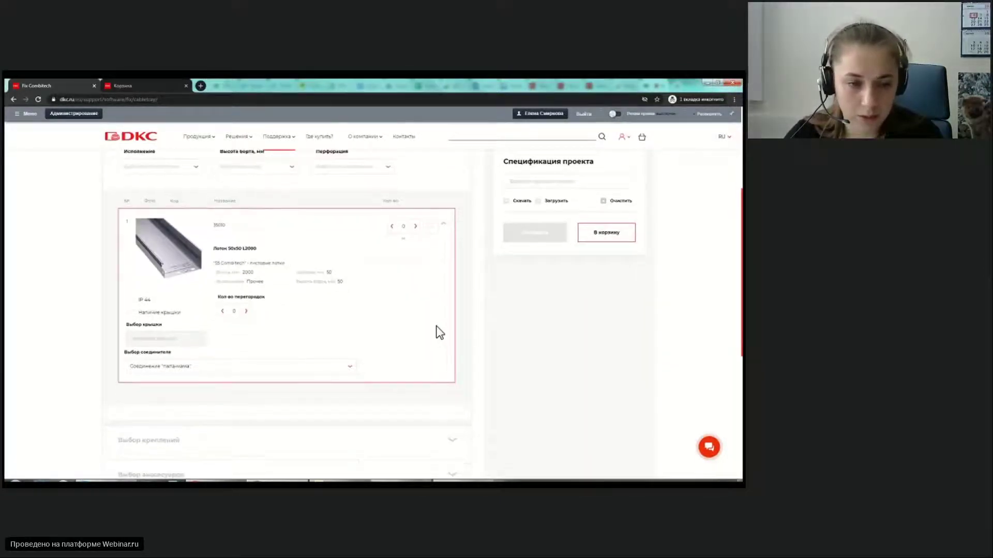
click(131, 300)
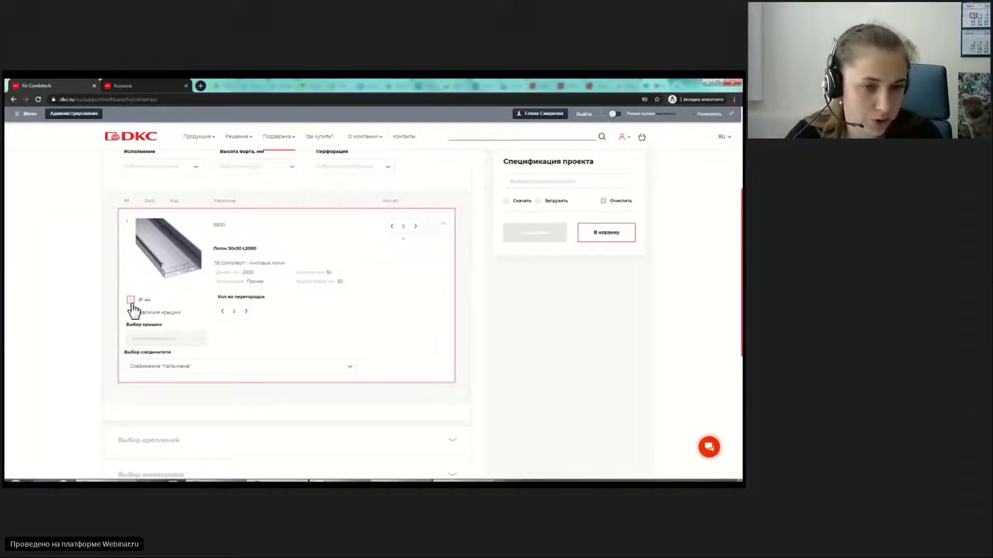
click(131, 313)
click(141, 342)
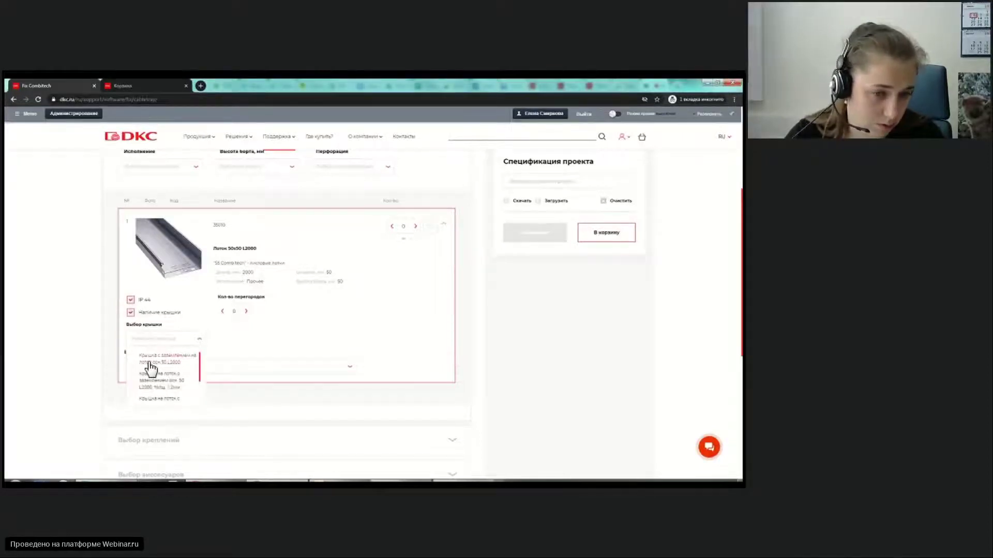
scroll(152, 373, down, 1)
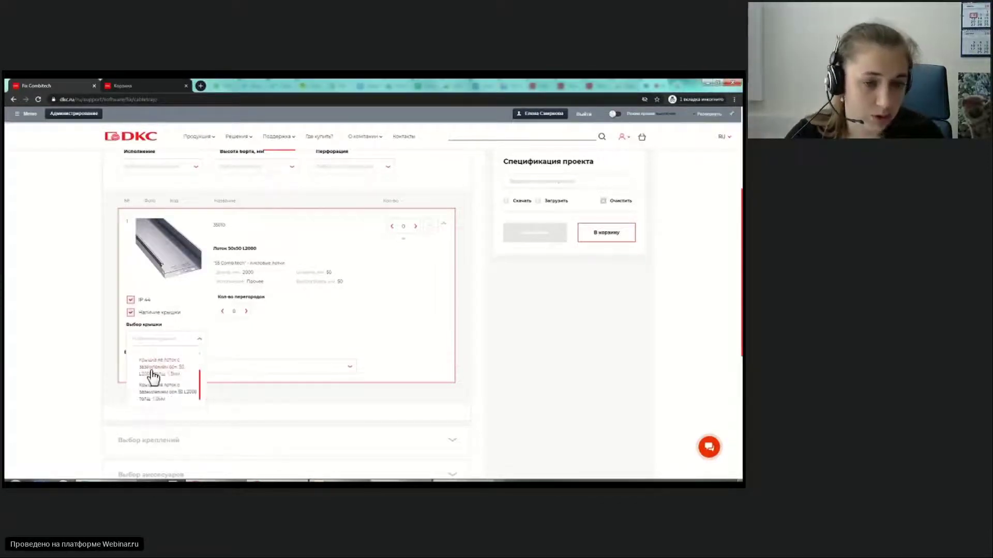
scroll(158, 369, up, 2)
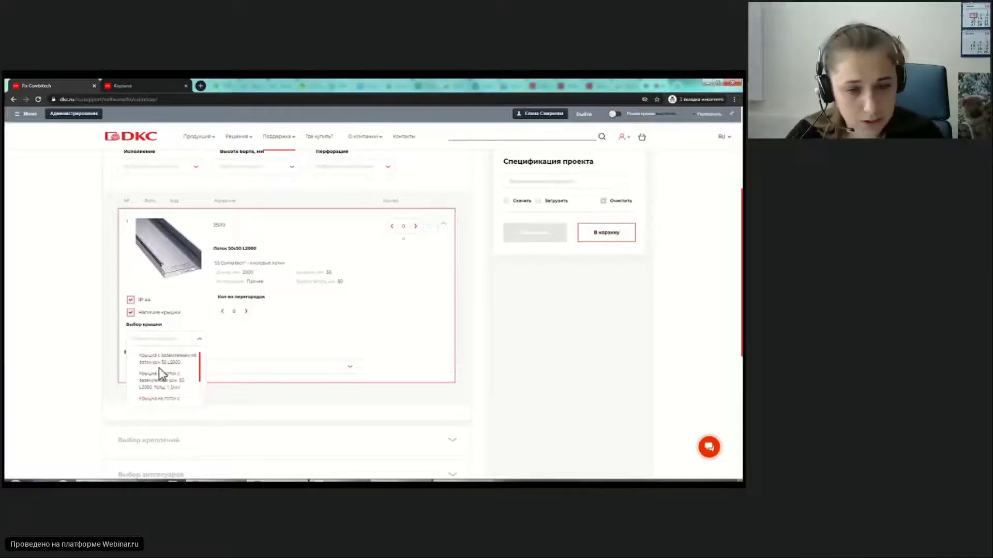
click(161, 360)
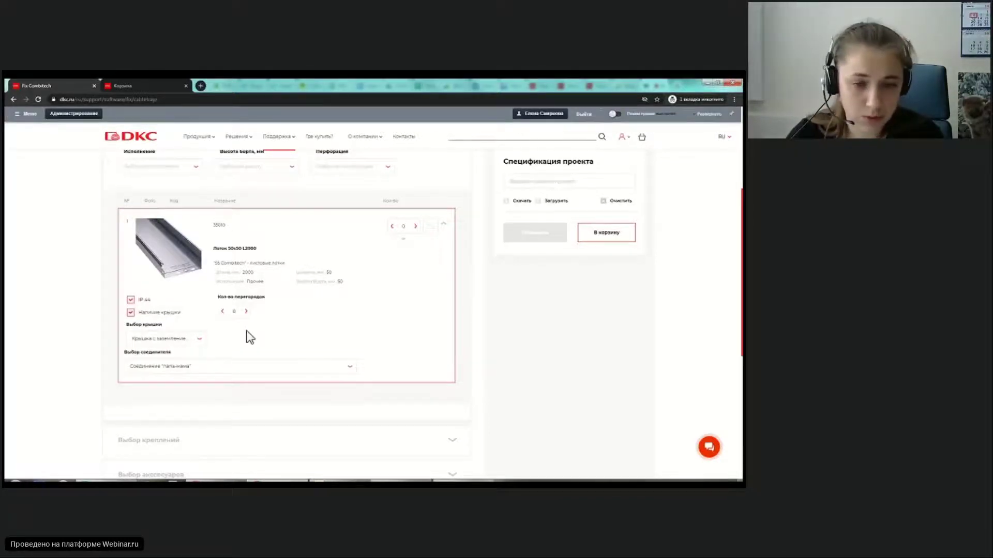
- Set 3 partitions and a quantity of 7 for tray 35010, and add it to the project specification
click(247, 311)
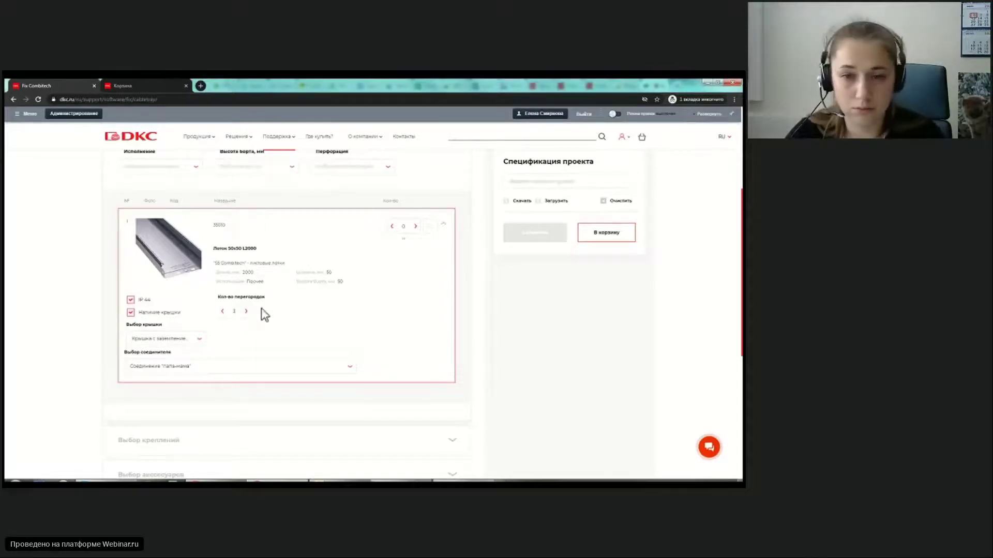
click(416, 228)
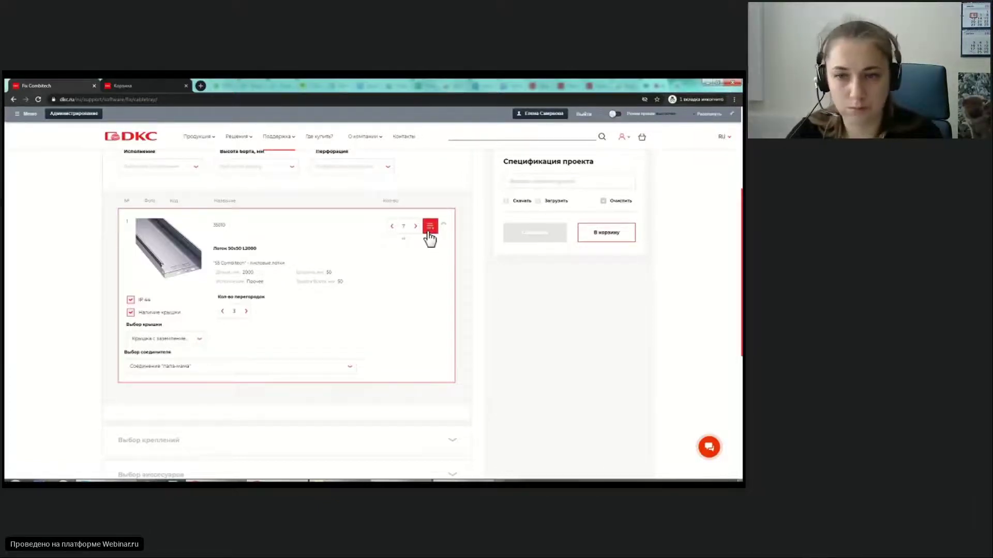
click(429, 232)
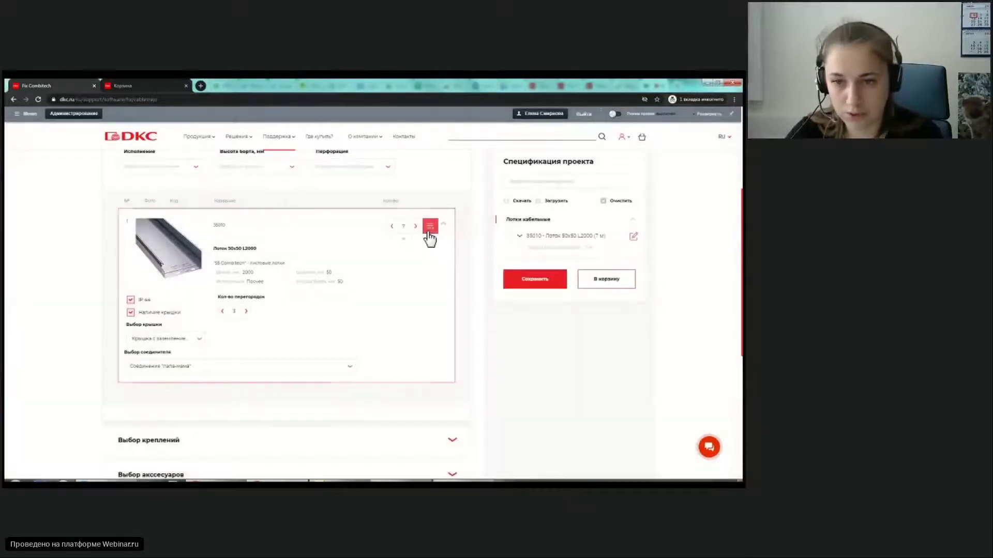
- Expand tray 35010 in the specification and examine the components of its IP44 kit and the "папа-мама" connection
click(519, 237)
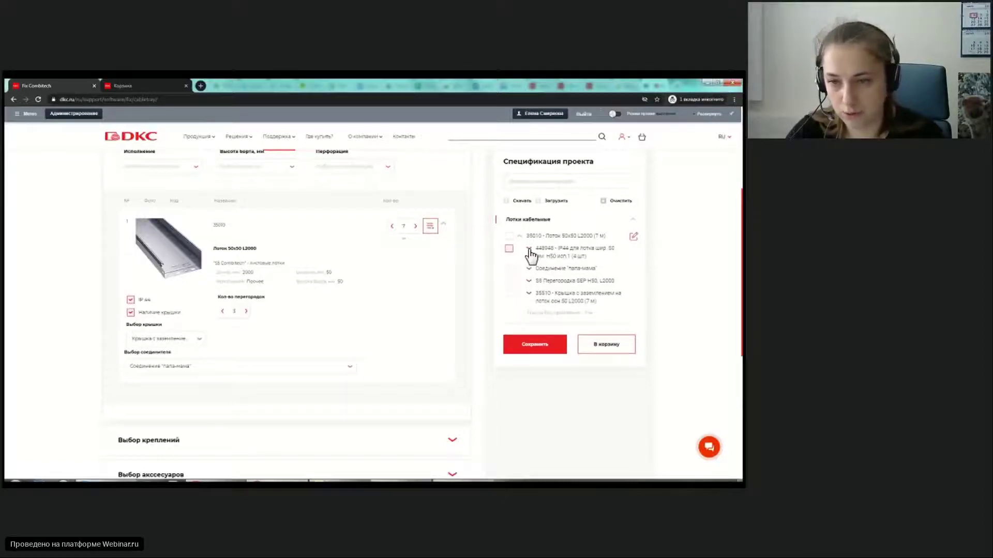
click(528, 249)
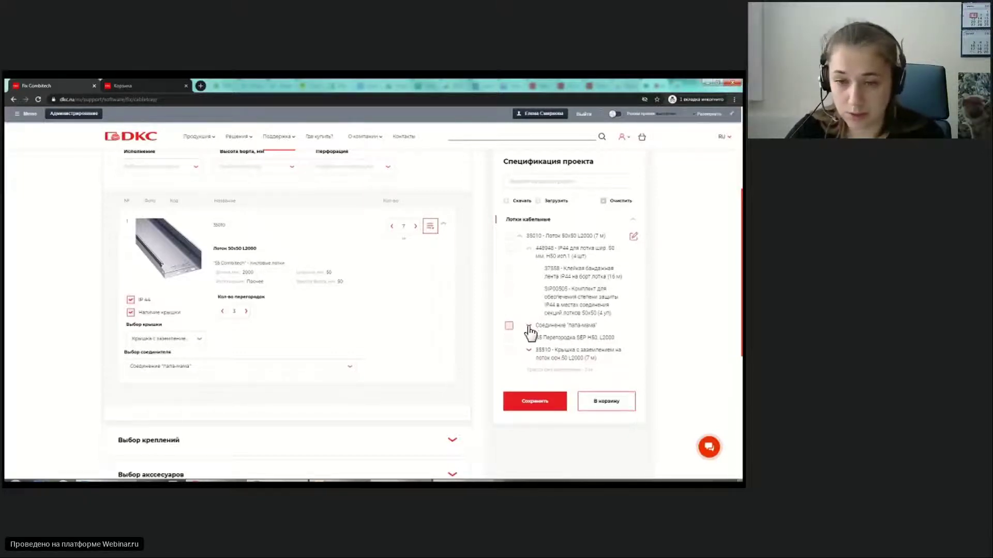
click(528, 327)
scroll(547, 348, down, 1)
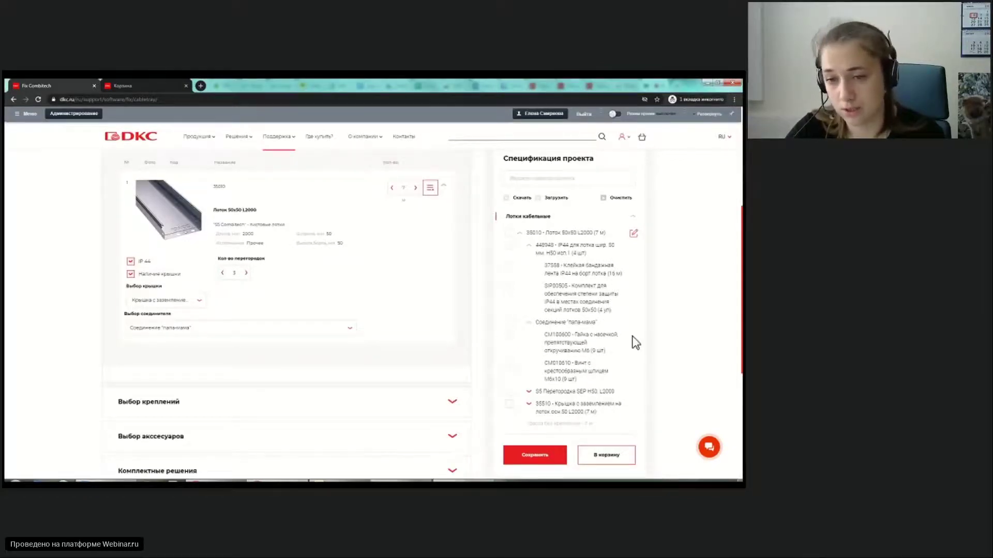
scroll(635, 343, down, 1)
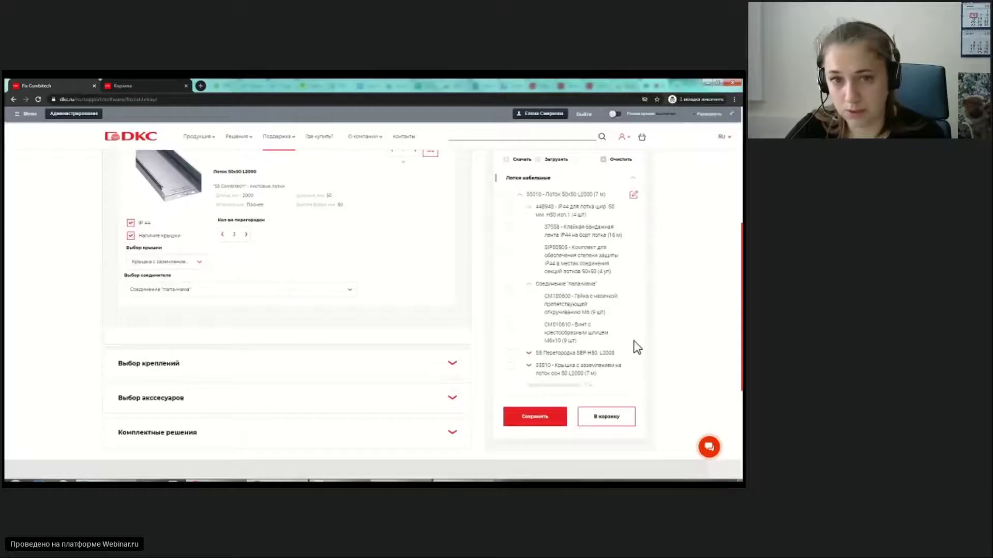
scroll(393, 222, up, 1)
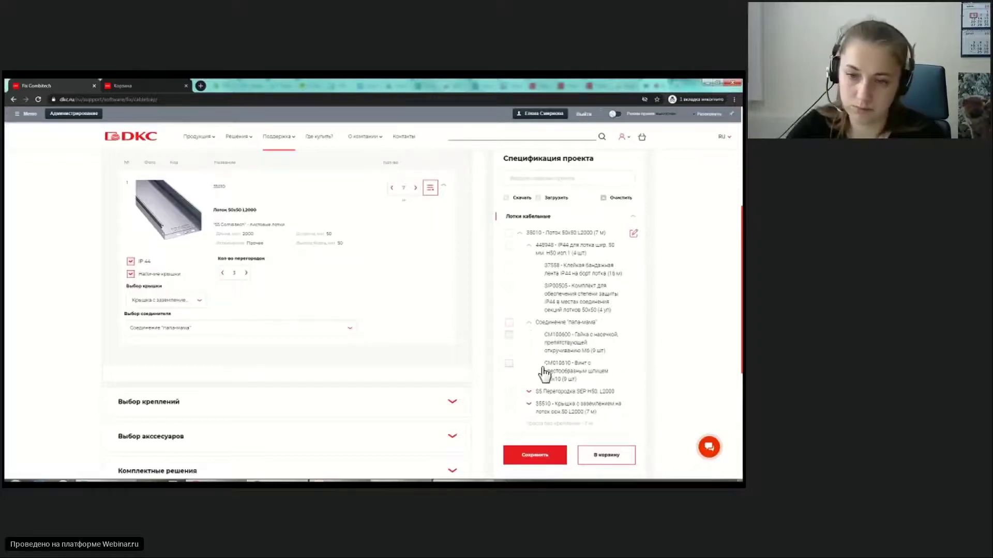
scroll(548, 374, down, 1)
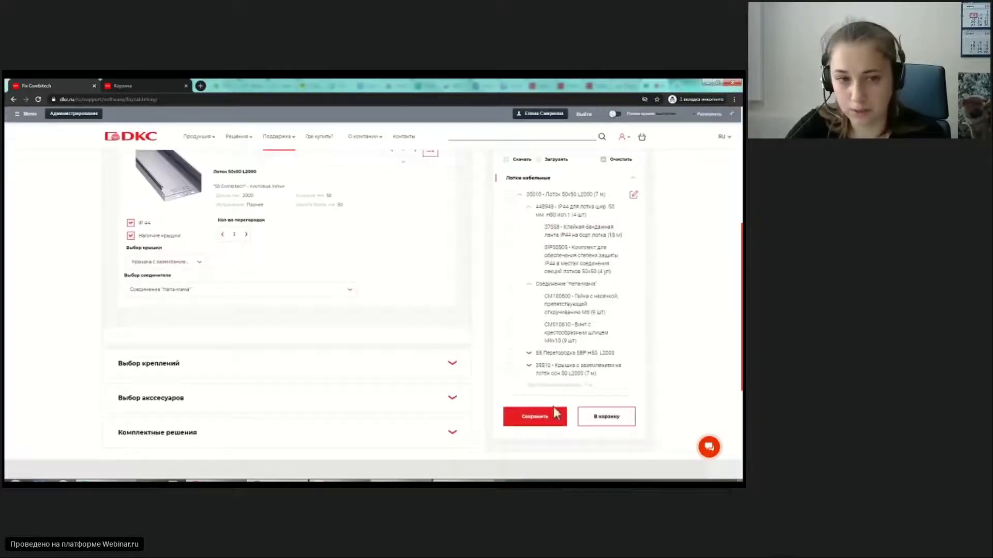
- Expand the partition and grounded cover entries in the specification to examine their components
click(533, 356)
scroll(534, 361, down, 2)
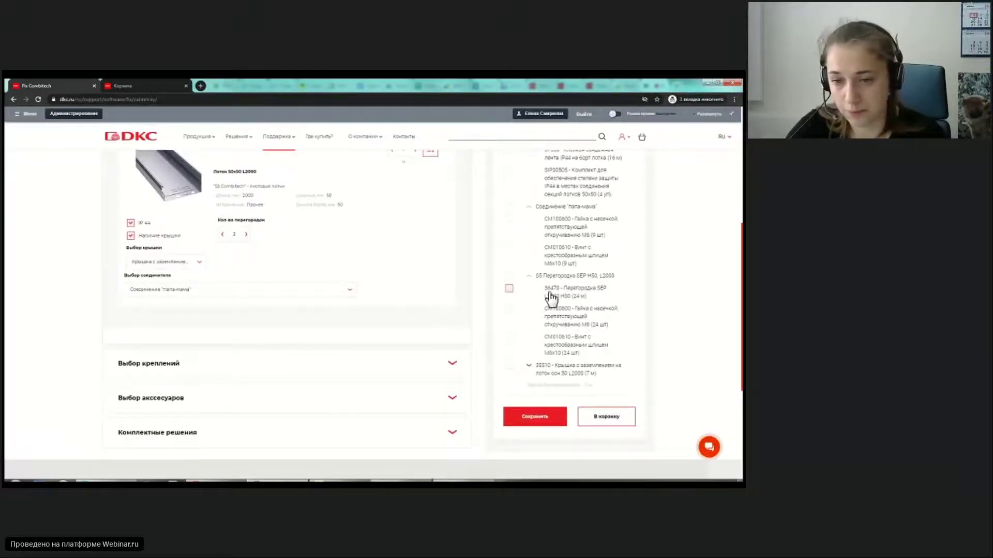
click(529, 367)
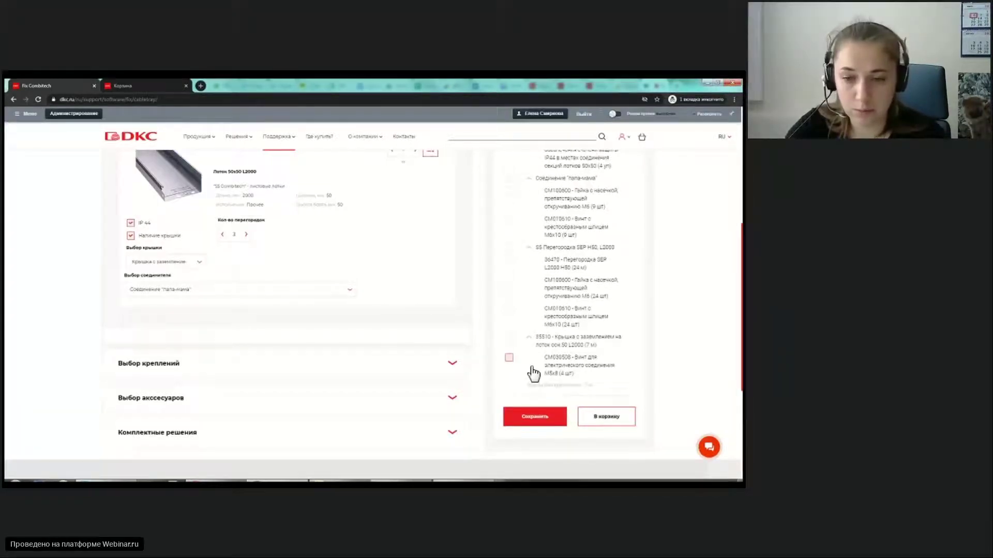
- Open the Выбор креплений section and choose 35010 - Лоток 50x50 L2000 as the tray for the fastenings
click(428, 365)
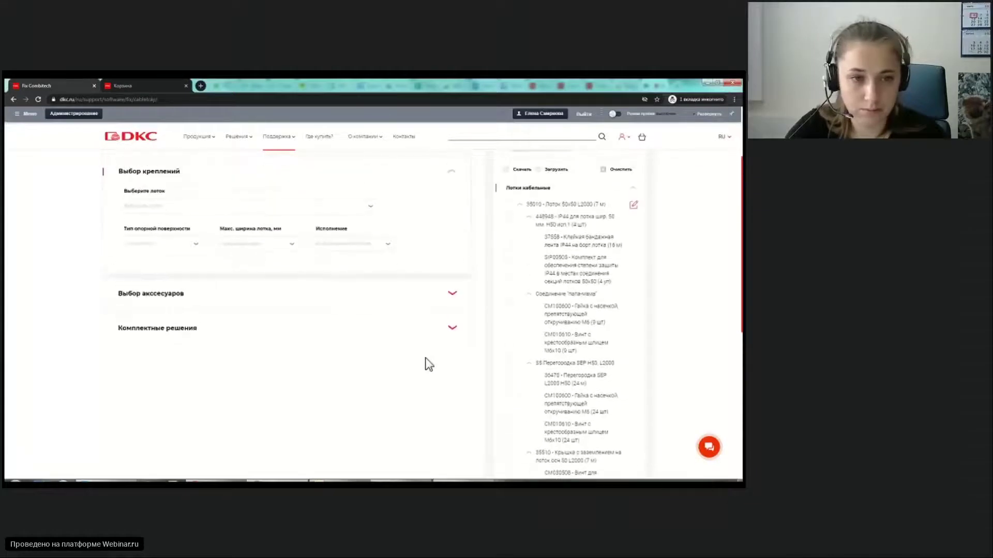
click(274, 216)
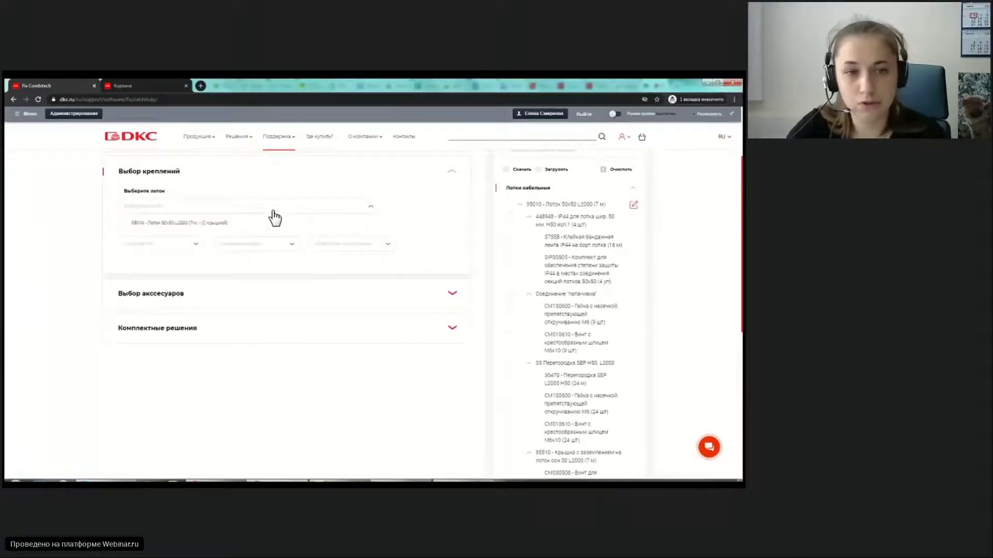
click(355, 178)
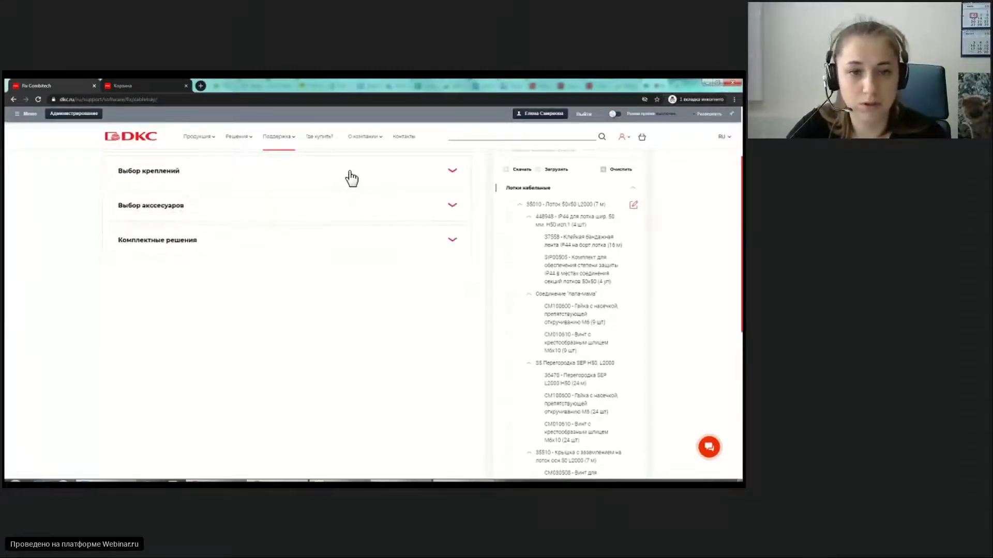
click(351, 178)
click(322, 214)
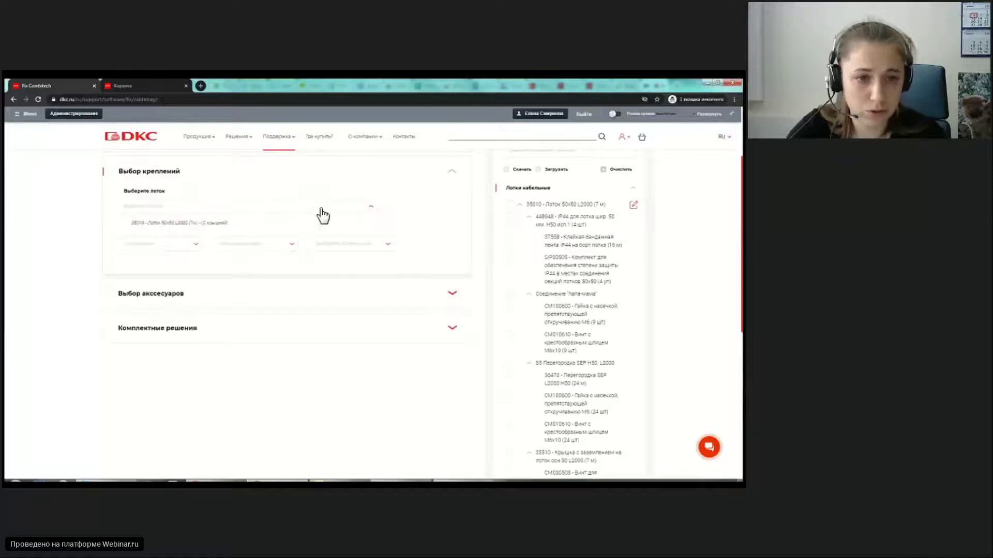
click(212, 224)
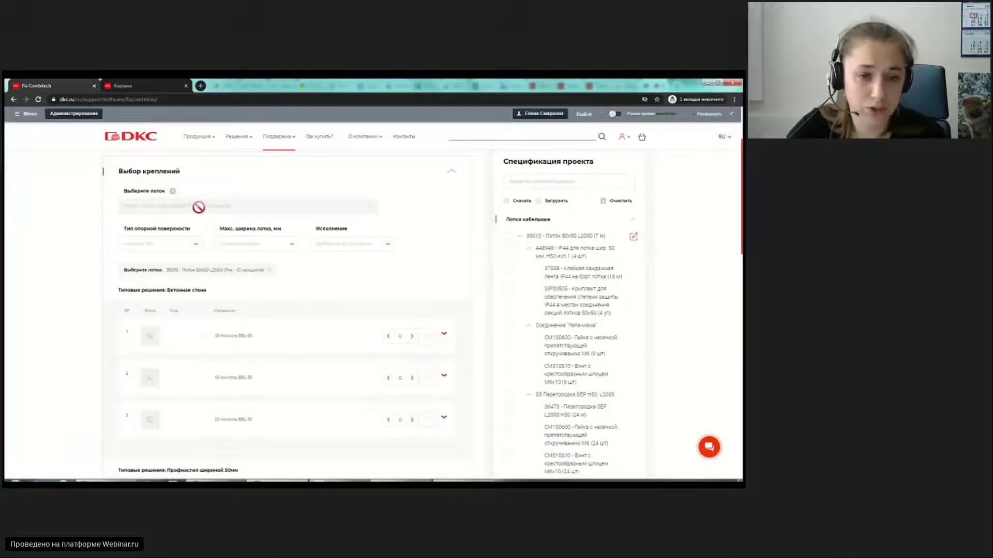
- Review the typical fastening solutions and the Тип опорной поверхности and Исполнение options without choosing any
scroll(283, 295, down, 1)
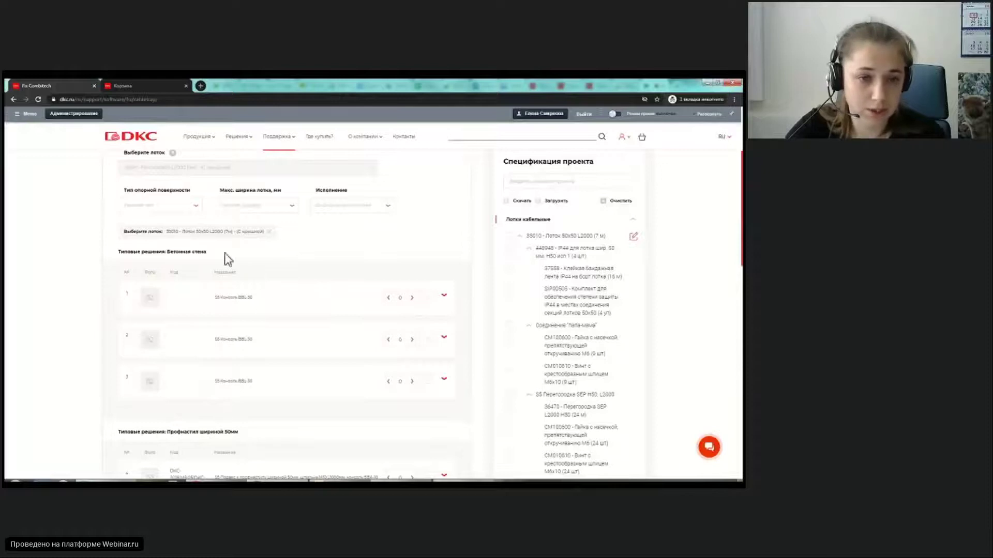
scroll(178, 233, up, 1)
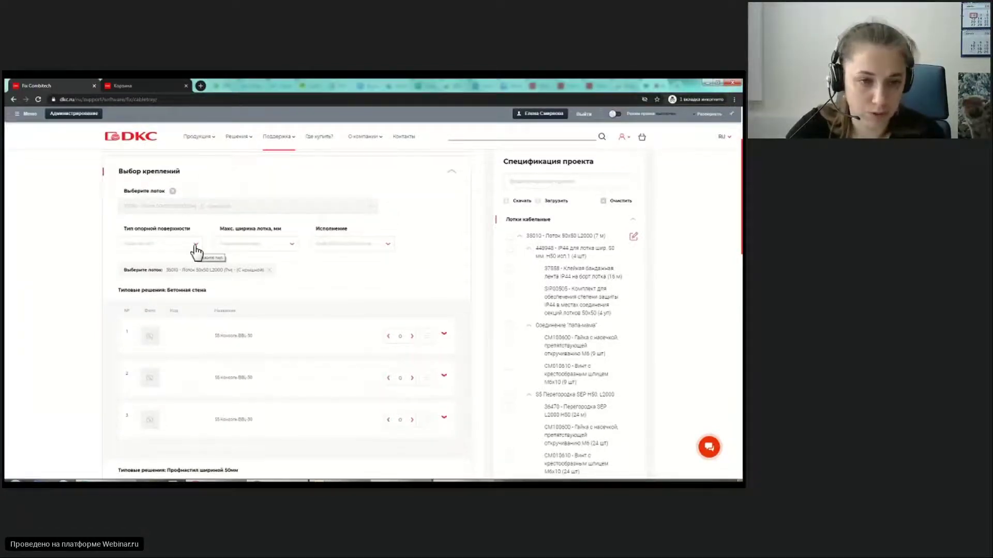
click(195, 247)
scroll(190, 274, down, 1)
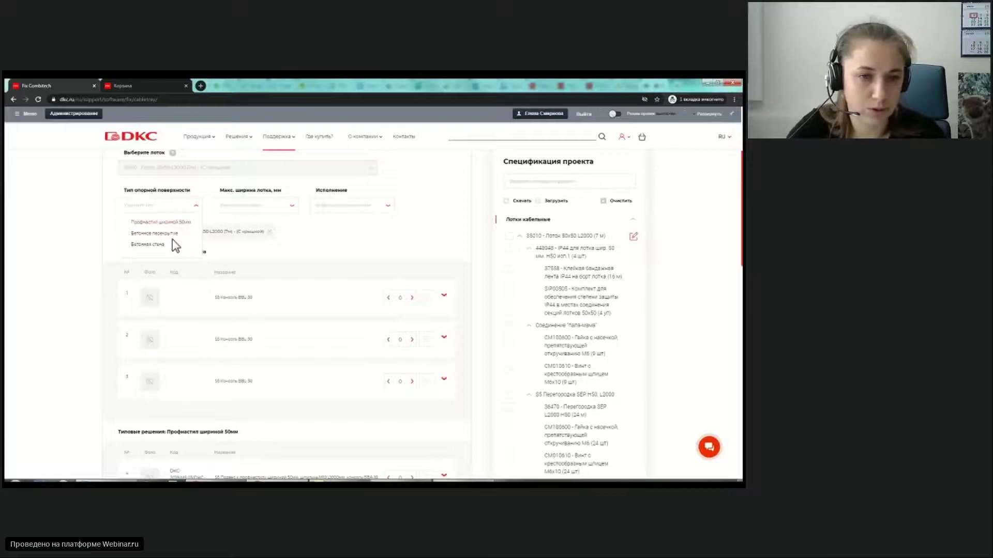
click(310, 235)
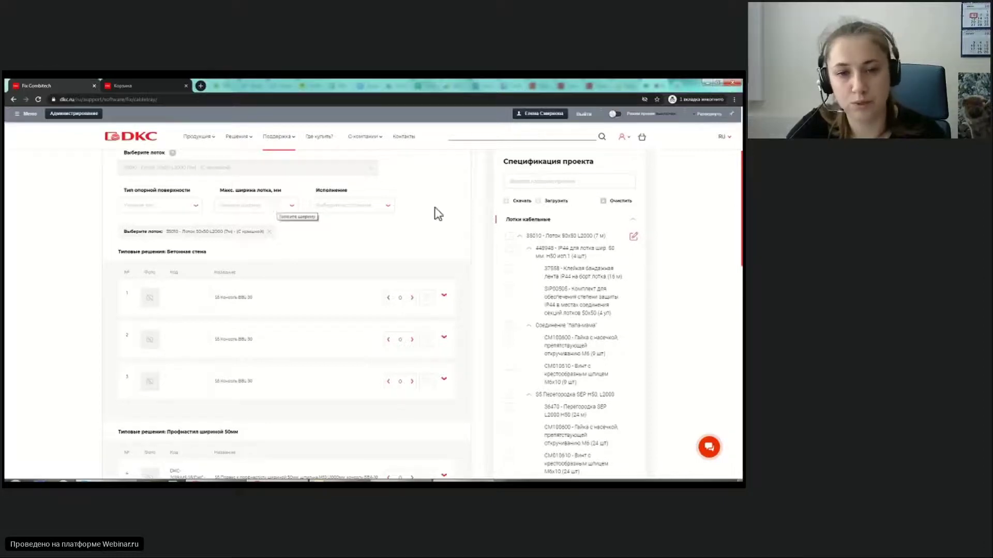
click(373, 207)
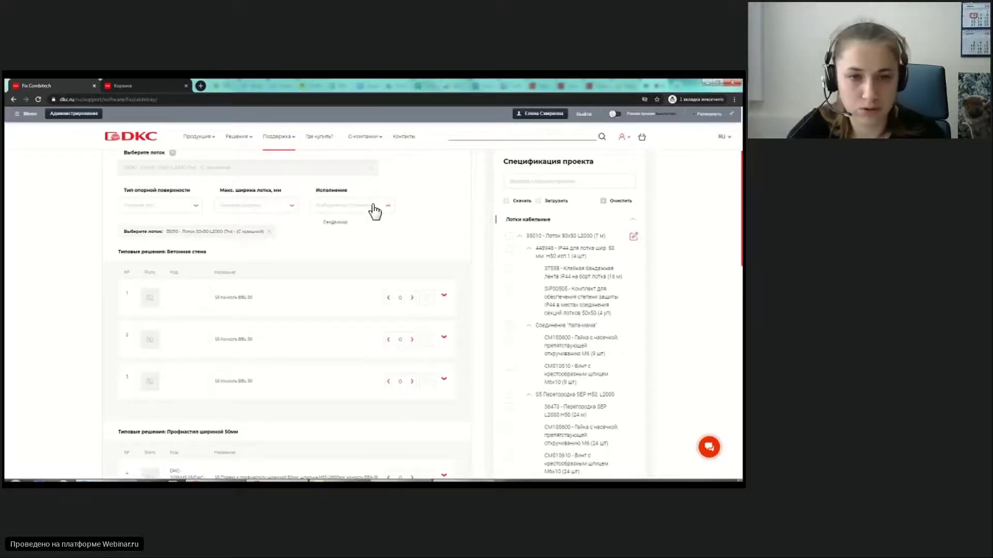
click(416, 202)
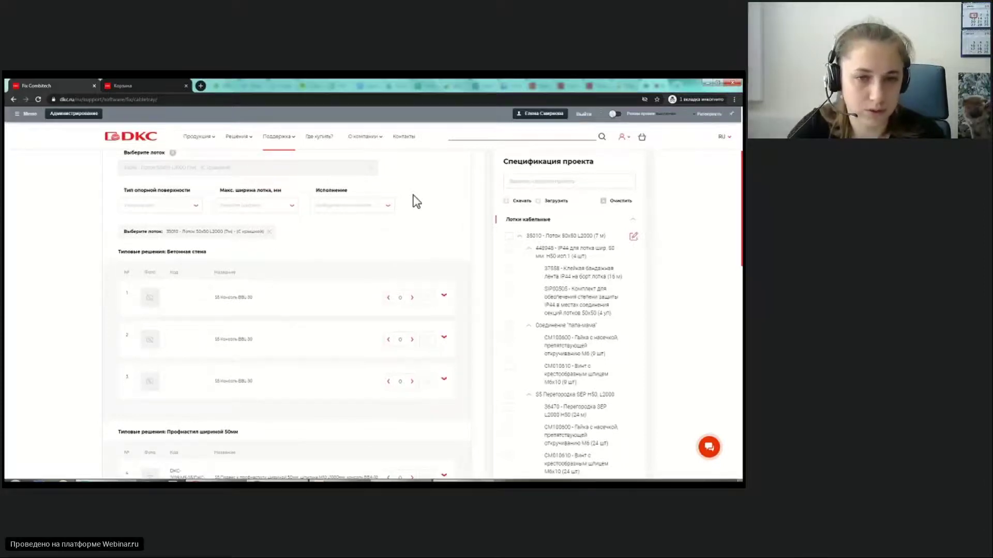
- Clear the tray chosen for the fastenings and view the full maximum tray width and support surface type options
scroll(416, 201, up, 2)
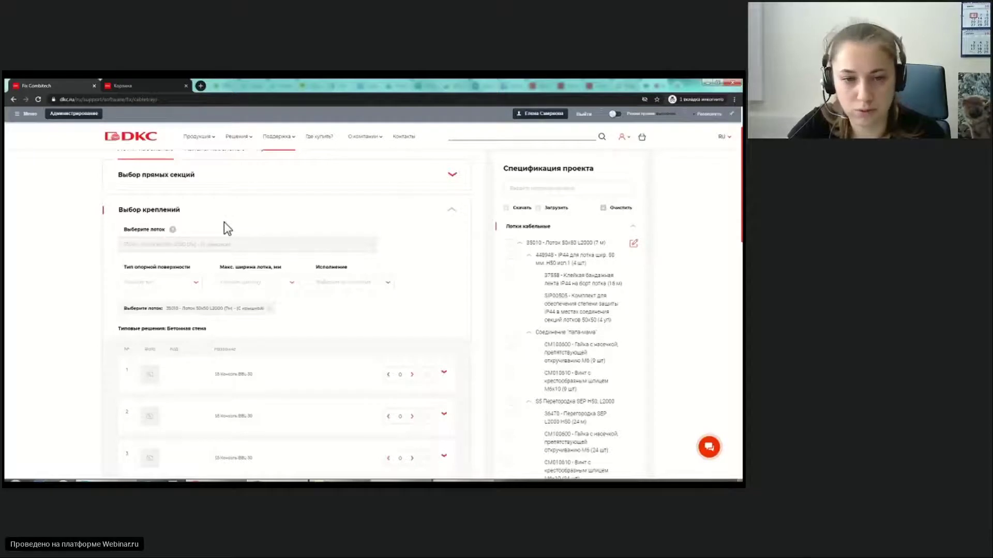
click(267, 309)
click(279, 285)
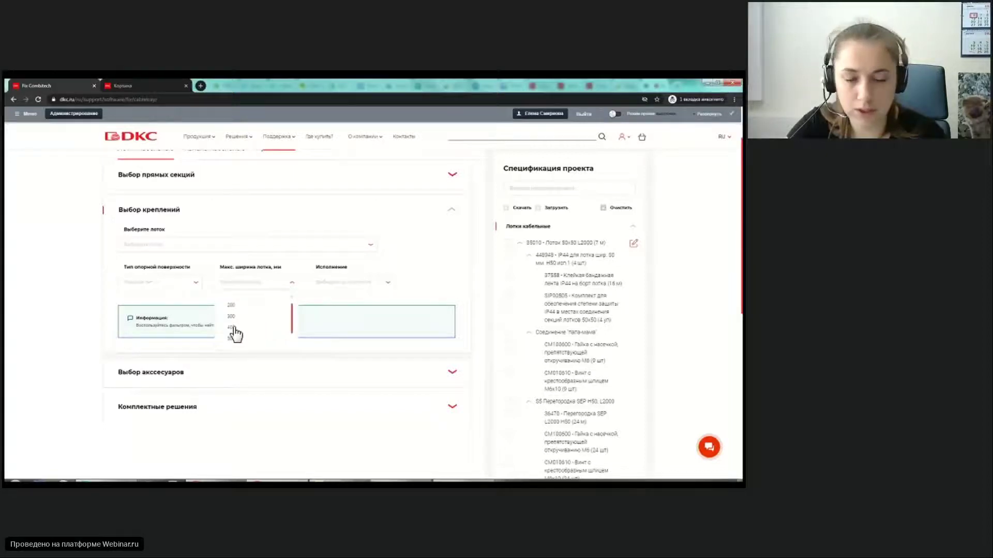
click(189, 289)
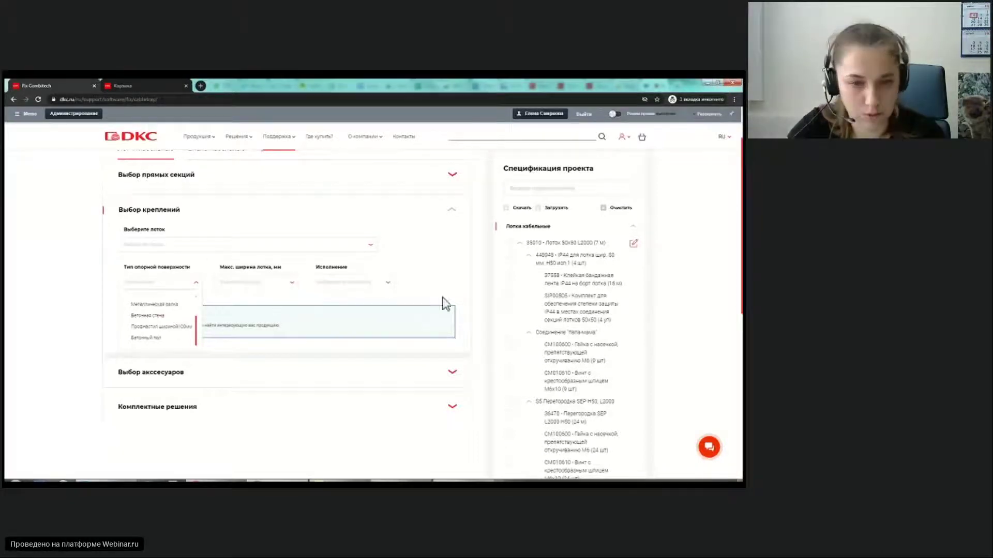
- View the Исполнение options without choosing any and select 35010 - Лоток 50x50 L2000 as the tray for the fastenings
click(342, 286)
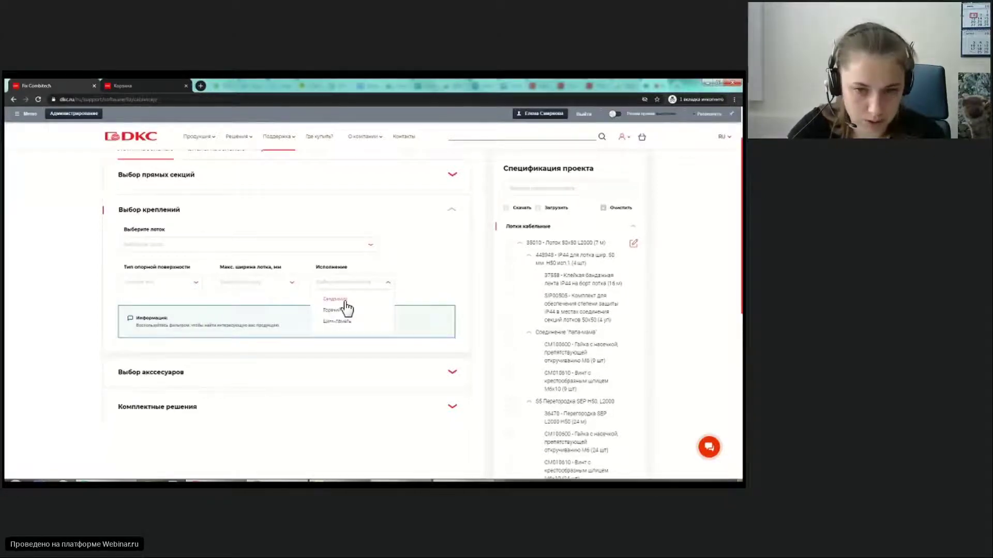
click(358, 285)
click(321, 248)
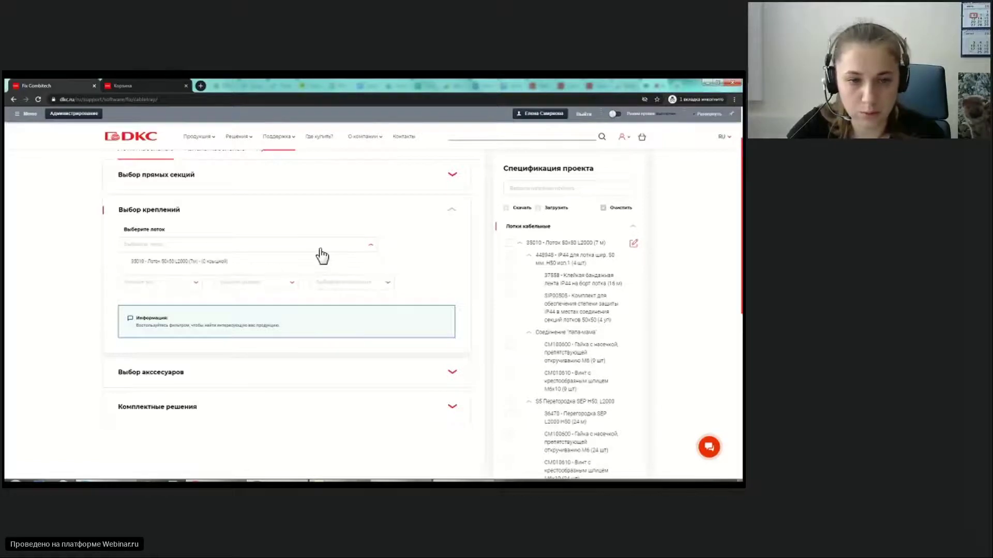
click(218, 261)
scroll(315, 342, down, 1)
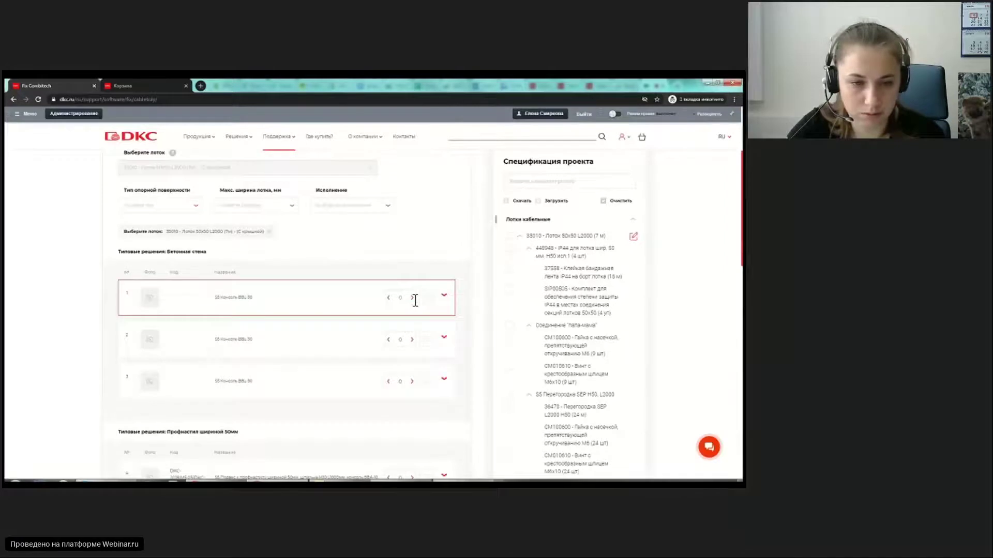
- Add 3 of the S5 Подвес к профнастилу шириной 50мм solution with the М10 L1000мм stud and BBA-10 console to the specification
scroll(412, 300, down, 4)
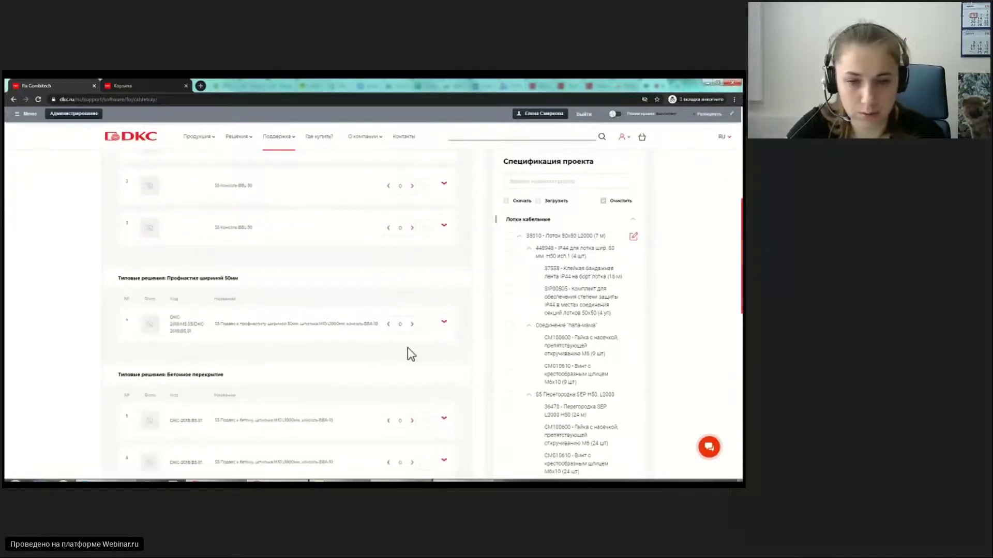
click(413, 324)
click(412, 324)
click(413, 324)
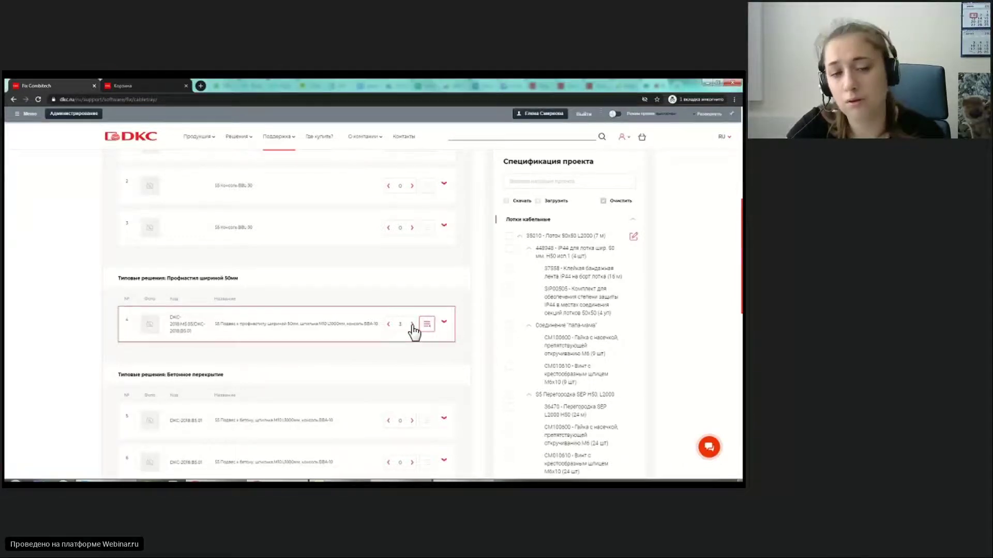
scroll(414, 331, down, 1)
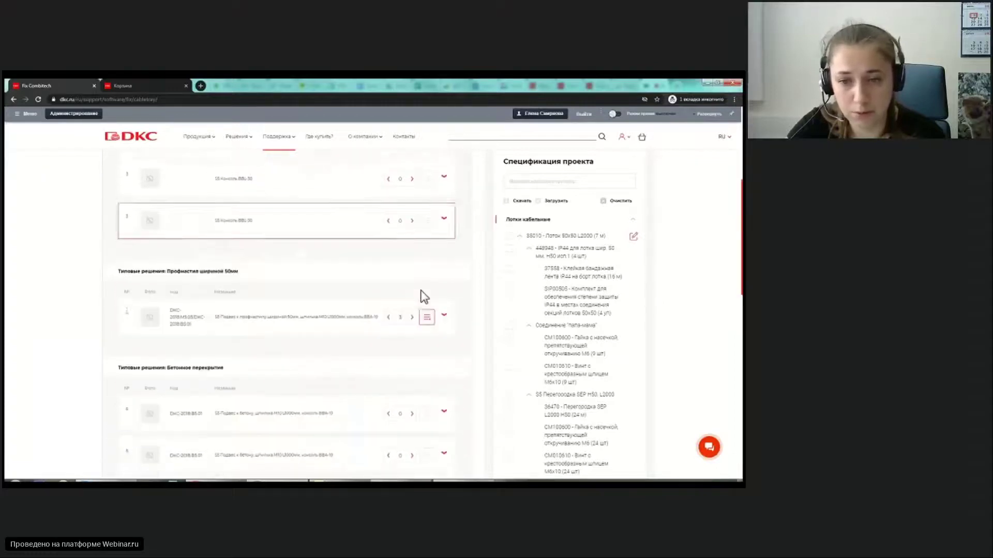
click(426, 287)
- Collapse the 35010 tray in the specification, examine the components of the S5 Подвес к профнастилу entry, and collapse that entry
click(519, 238)
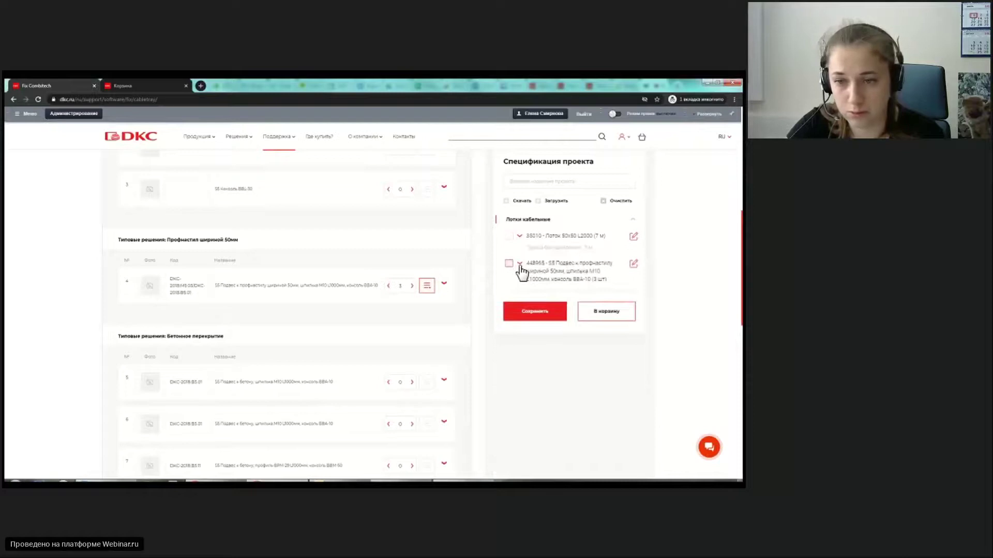
click(520, 263)
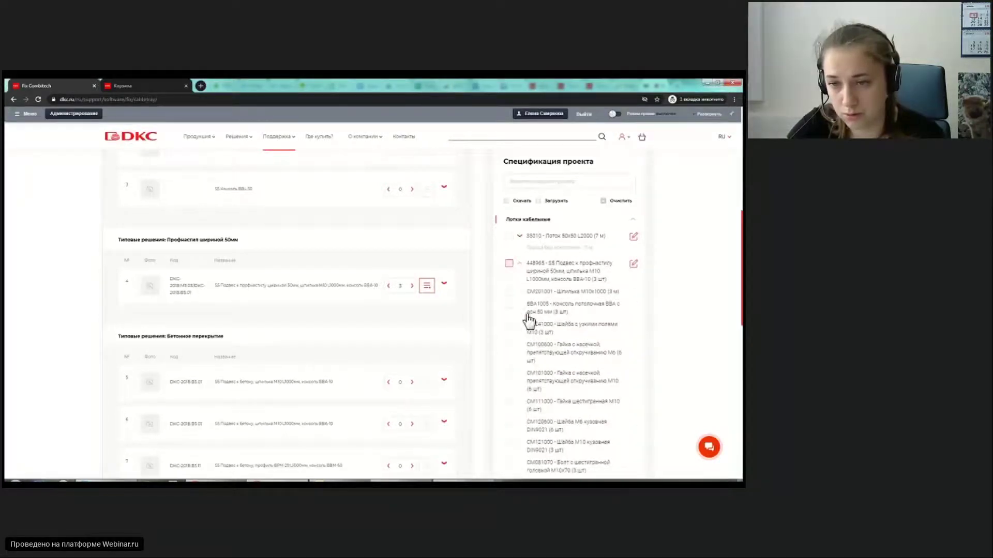
scroll(616, 340, down, 3)
scroll(645, 316, down, 5)
scroll(621, 339, up, 3)
scroll(623, 339, up, 1)
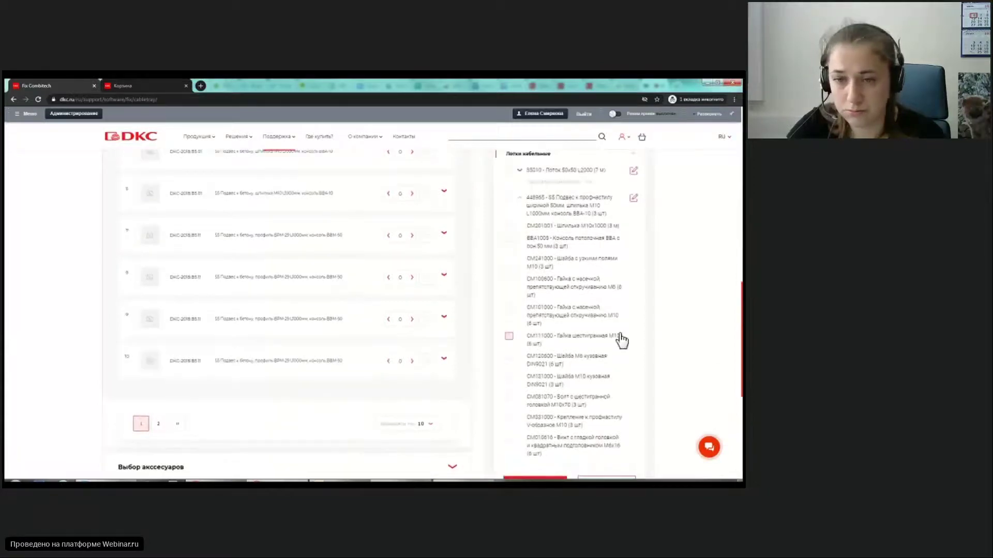
scroll(622, 340, up, 3)
click(520, 265)
- Open the Выбор акссесуаров section and reload the configurator page
scroll(472, 282, down, 3)
scroll(343, 328, down, 2)
click(236, 354)
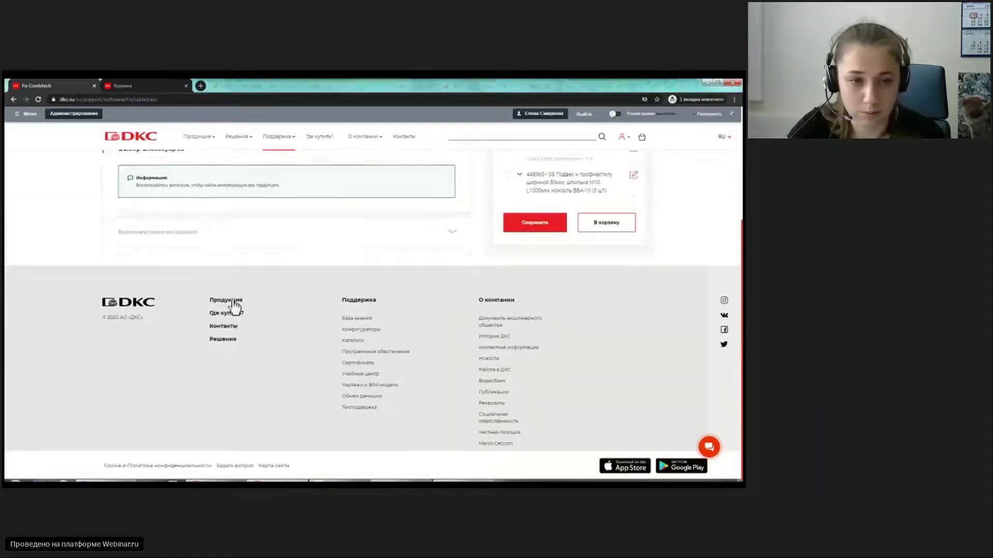
scroll(231, 308, up, 2)
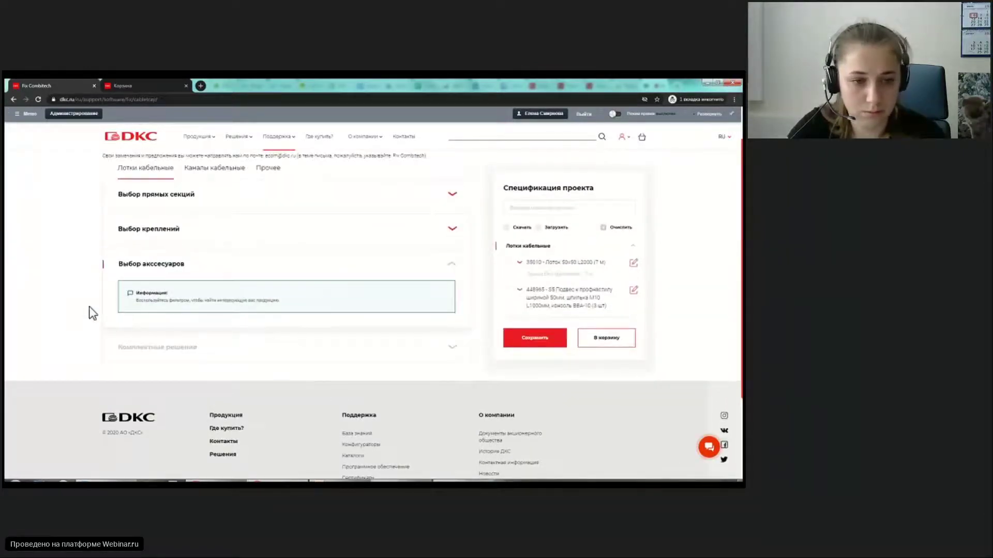
right_click(84, 307)
click(103, 329)
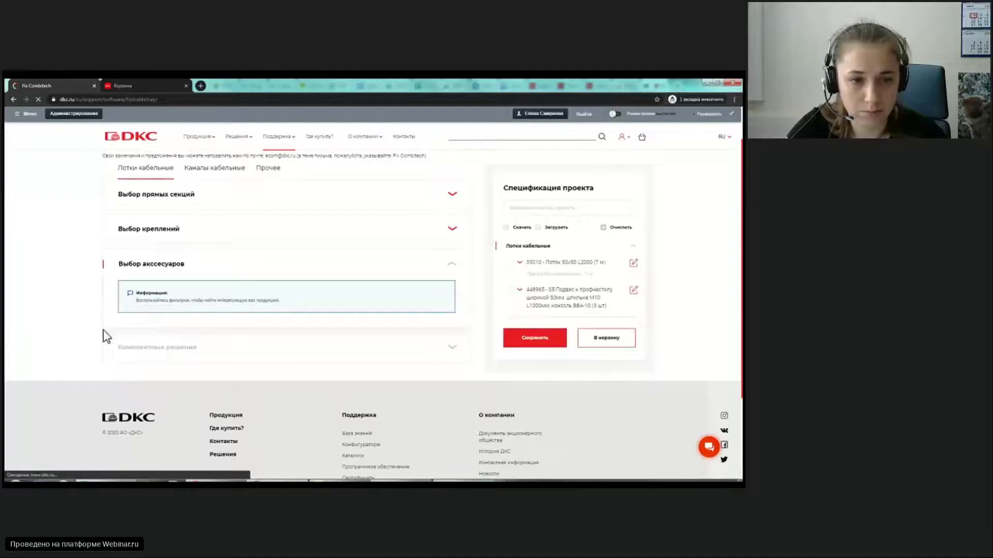
- Reopen the Выбор акссесуаров section and choose 35010 - Лоток 50x50 L2000 as the tray for the accessories
scroll(310, 383, down, 2)
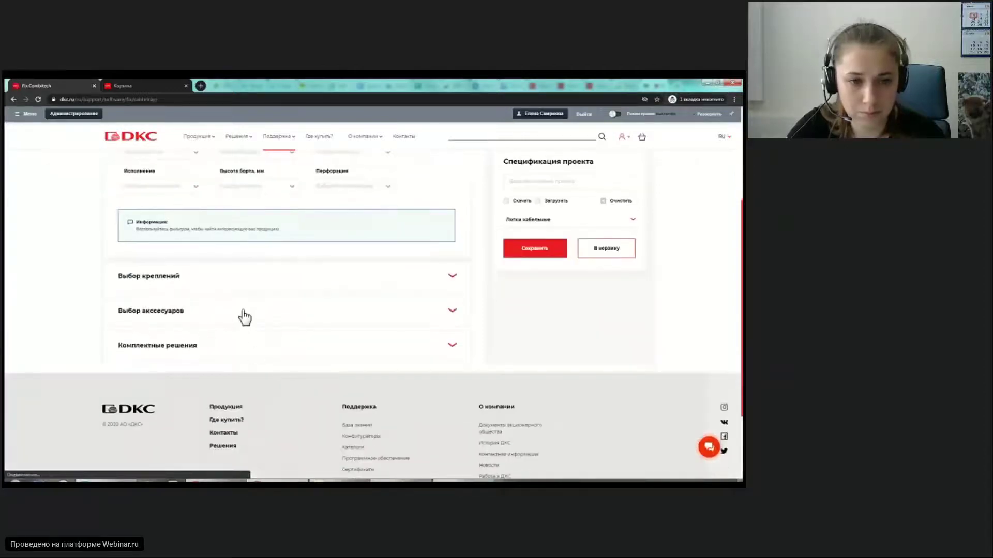
scroll(244, 317, down, 1)
click(189, 281)
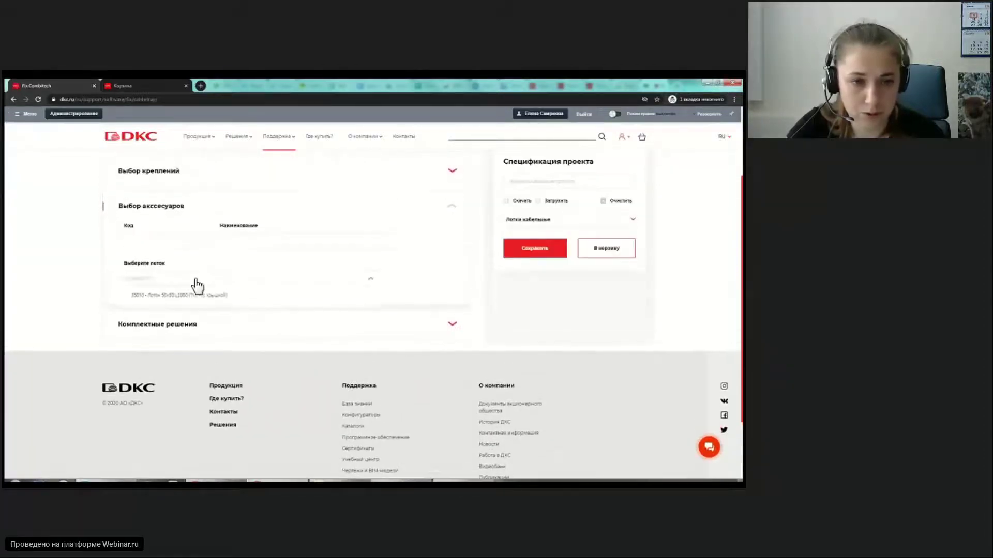
click(189, 297)
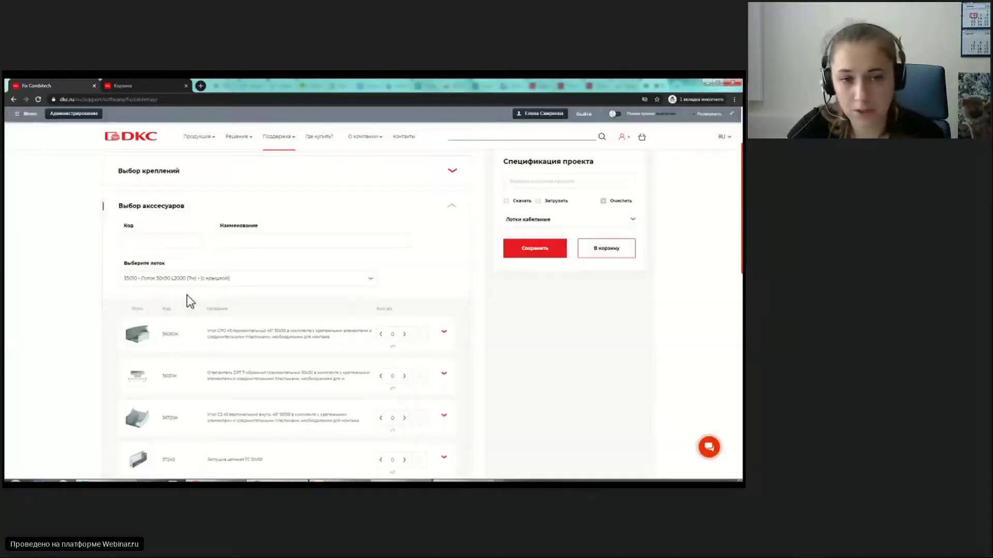
- Browse the accessories for the tray and add 6 of the 36060K Угол CPO 45 horizontal 50x50 angle to the specification
scroll(187, 298, down, 3)
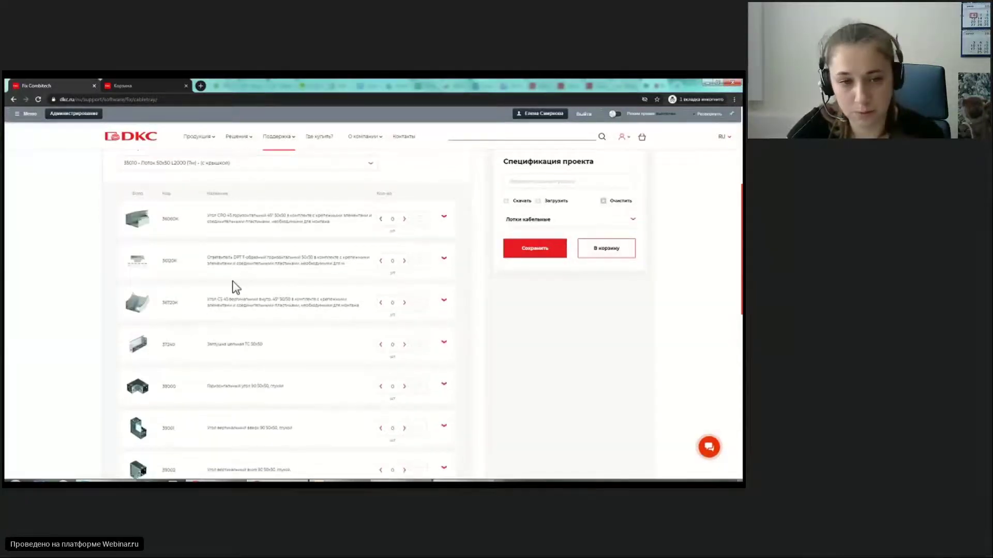
scroll(236, 287, down, 3)
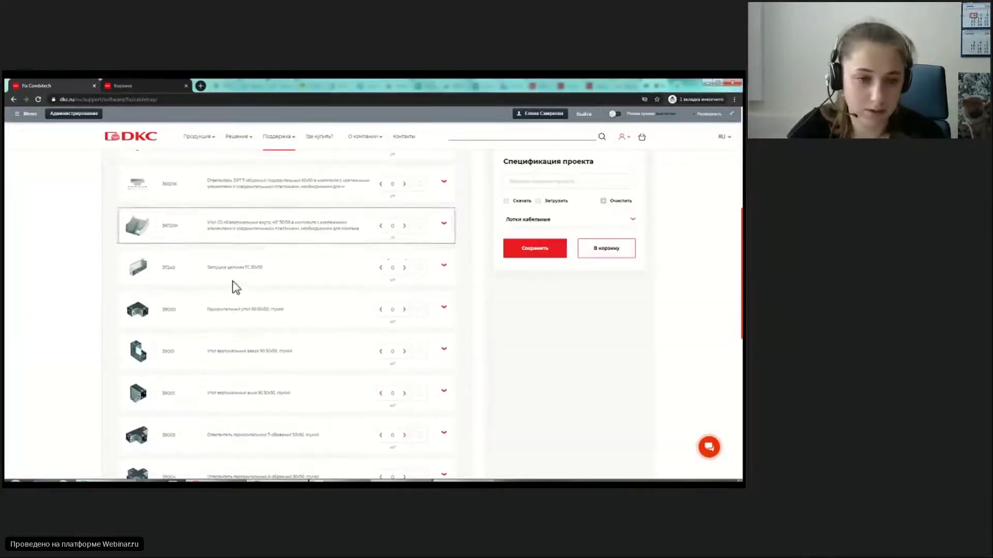
scroll(236, 287, down, 2)
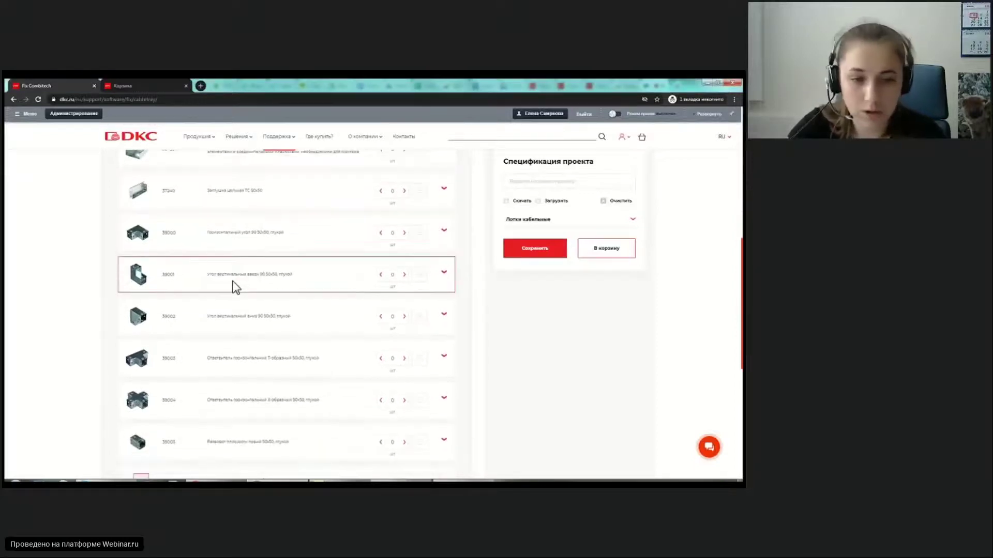
scroll(235, 288, up, 4)
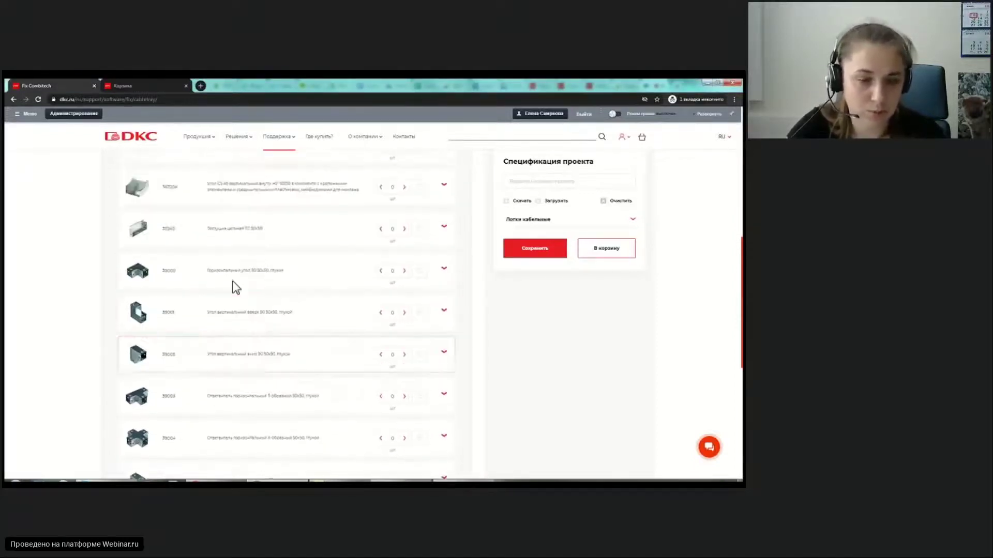
scroll(236, 288, up, 1)
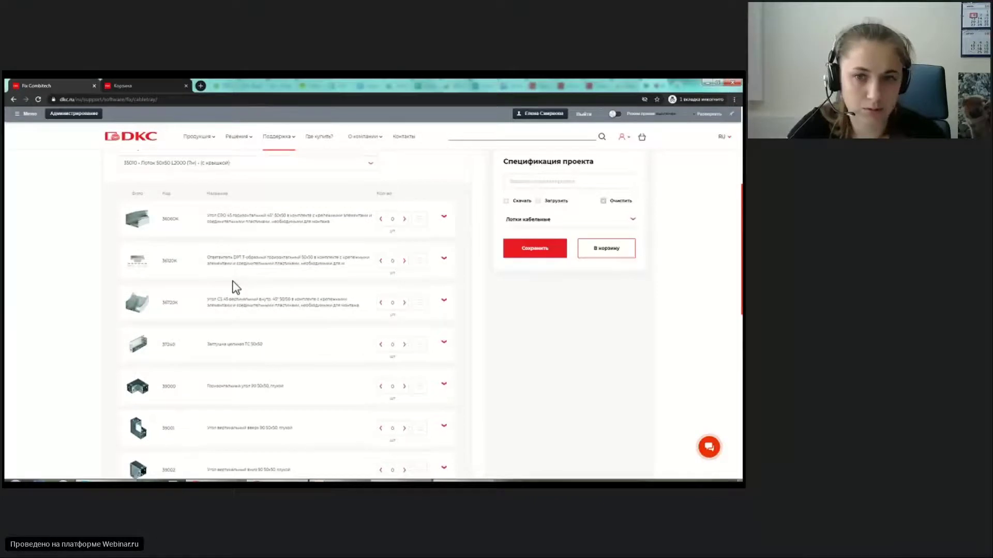
scroll(236, 287, up, 1)
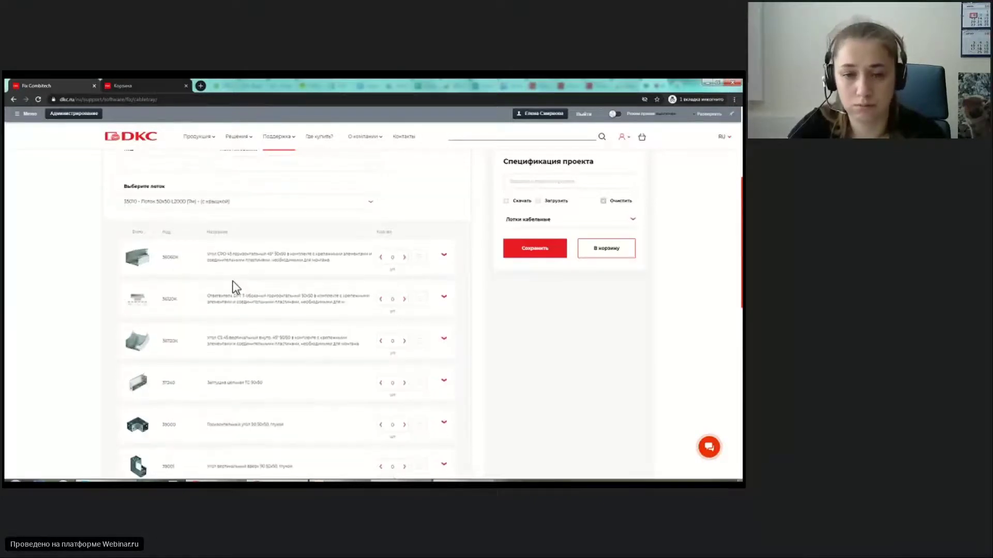
click(405, 257)
click(404, 258)
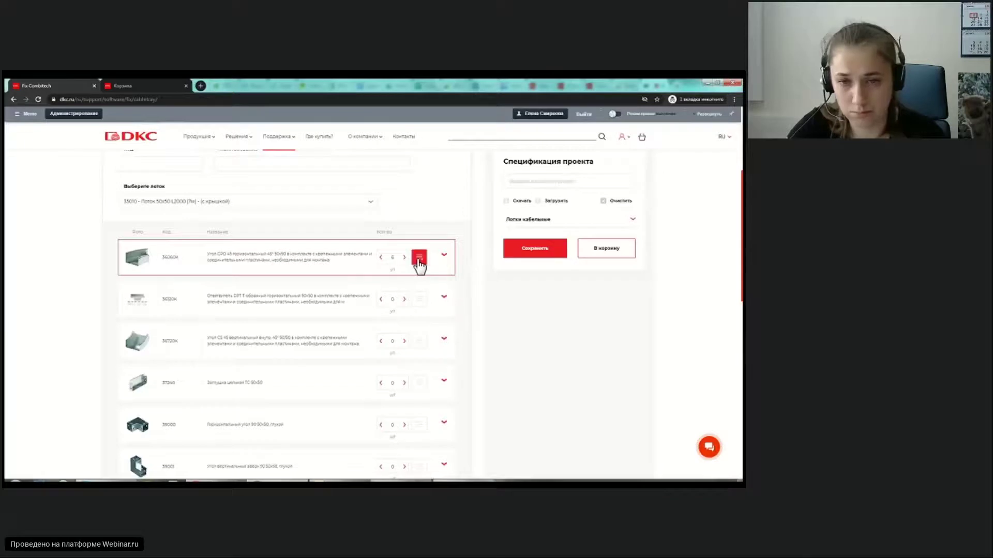
- Expand Лотки кабельные, the 35010 tray and its 36060K angle entry in the project specification
click(533, 226)
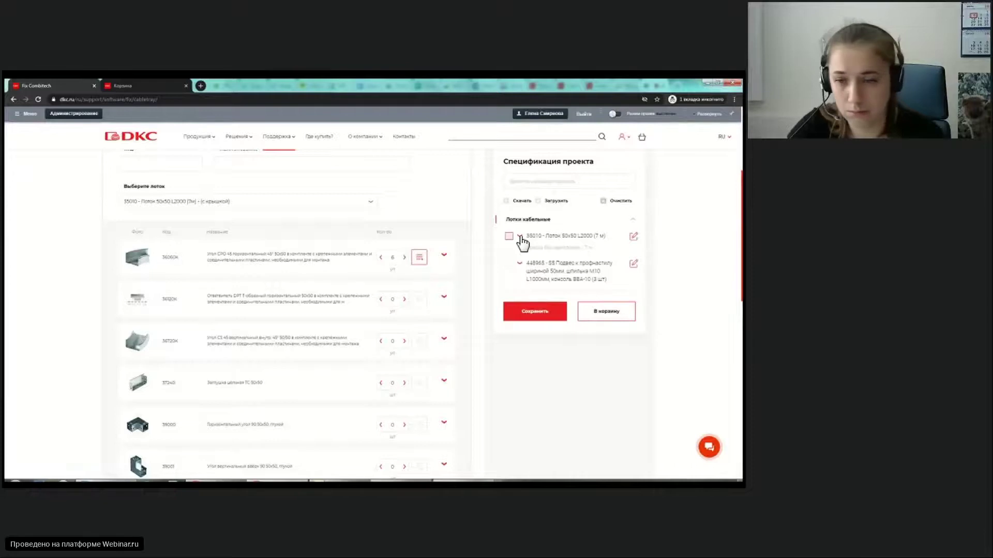
click(519, 237)
scroll(560, 326, down, 1)
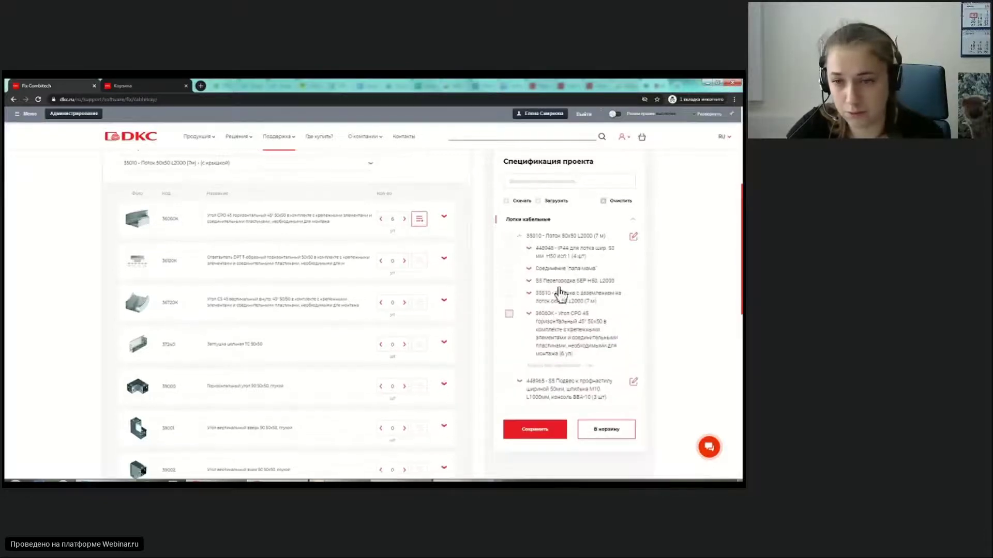
click(529, 315)
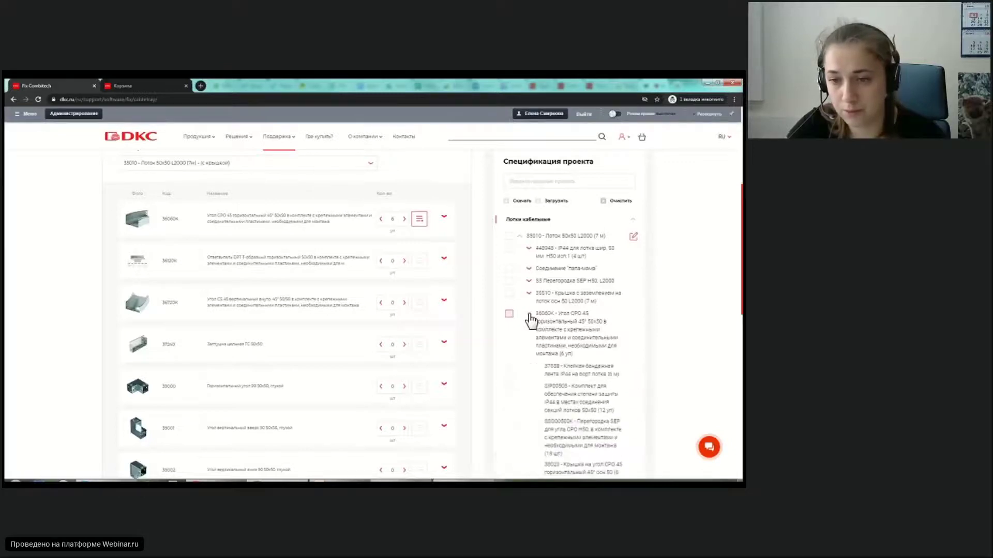
- Examine the components included with the 36060K angle and collapse the 35010 tray entry in the specification
scroll(605, 359, down, 3)
scroll(640, 339, down, 2)
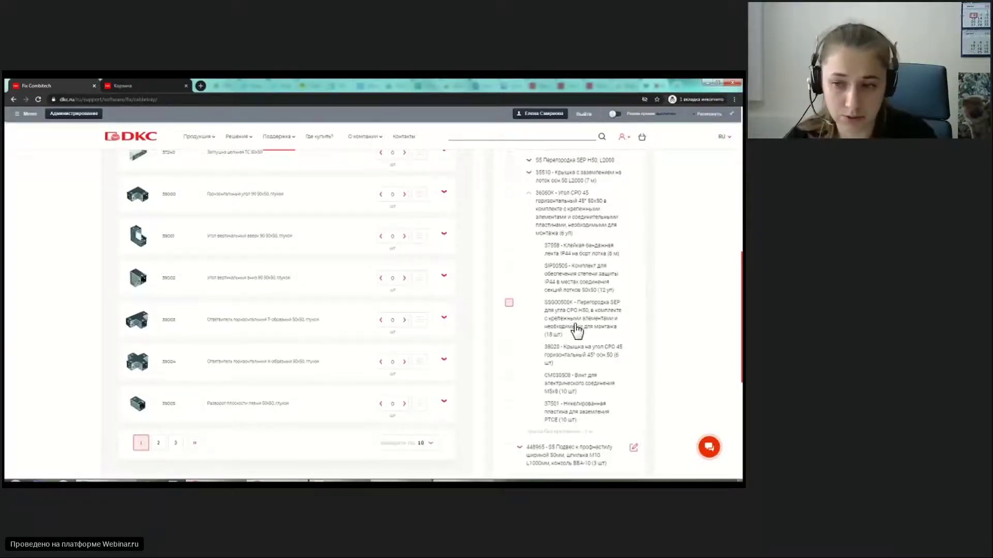
scroll(577, 331, down, 1)
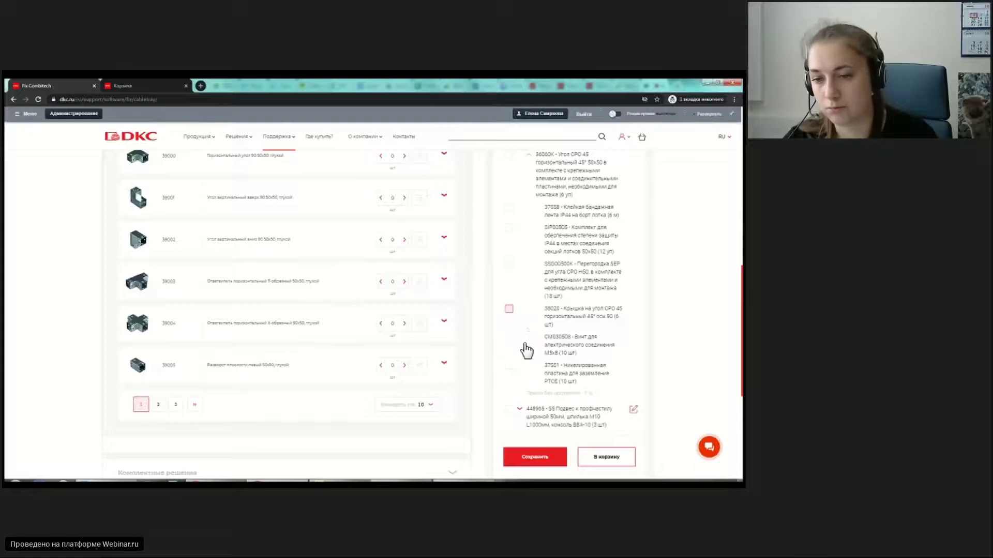
scroll(555, 373, down, 1)
scroll(555, 373, down, 2)
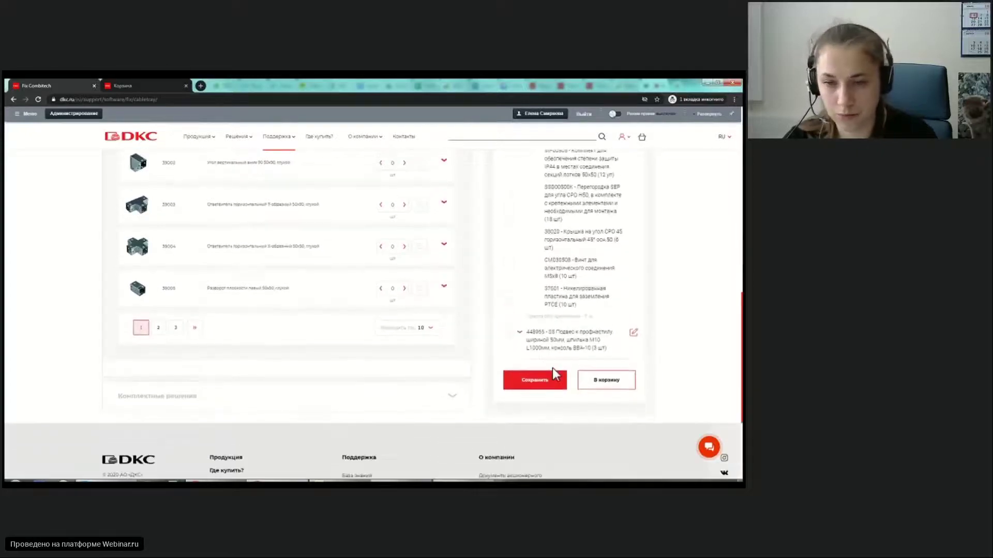
scroll(312, 370, up, 2)
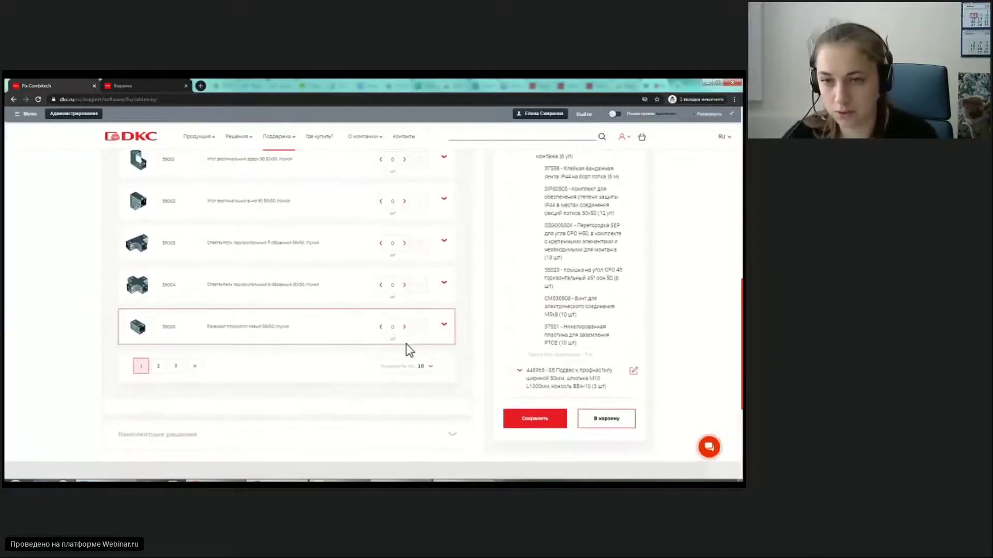
scroll(407, 342, up, 8)
scroll(508, 335, up, 3)
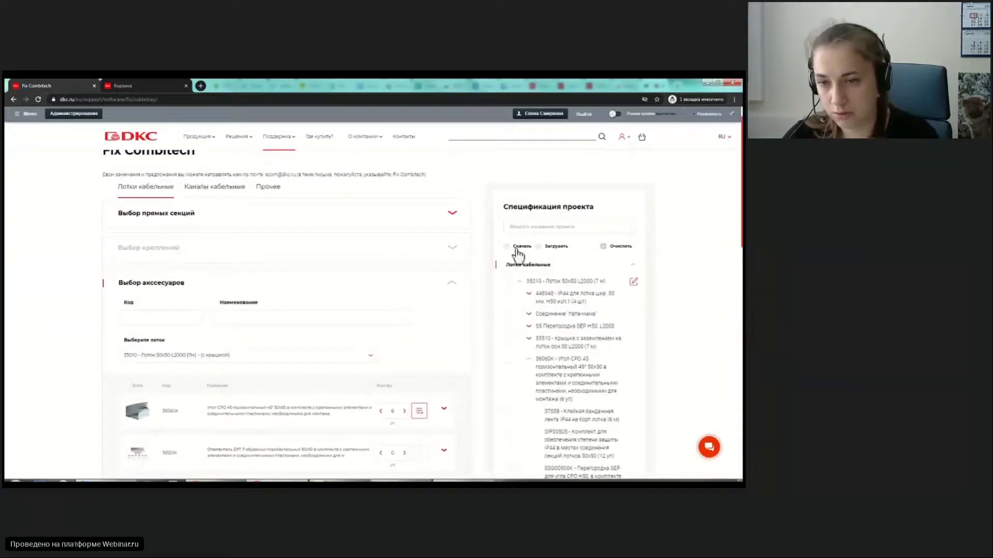
click(520, 283)
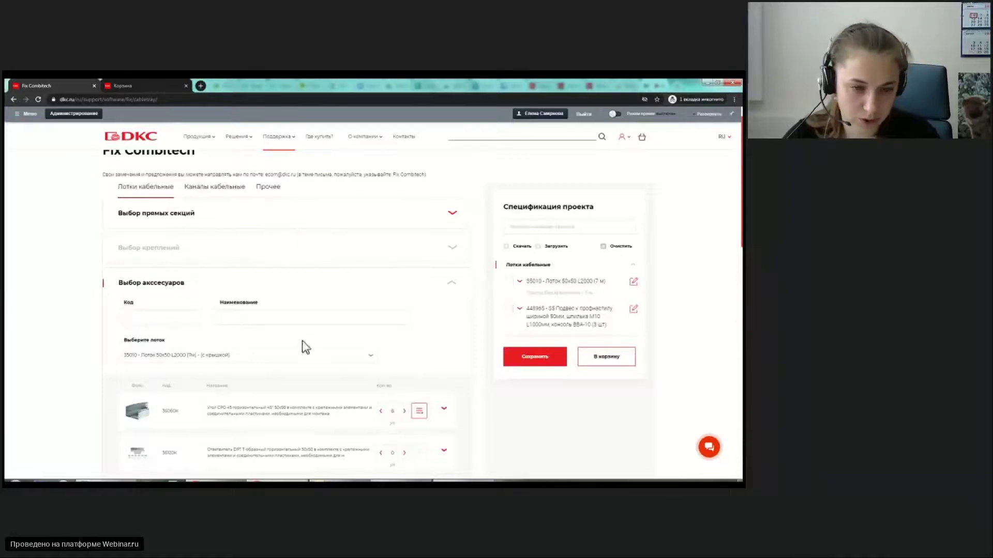
- Reopen the Выбор прямых секций section, find the tray with code FC1010 and expand its details
scroll(305, 343, down, 2)
scroll(303, 341, down, 5)
scroll(303, 342, up, 5)
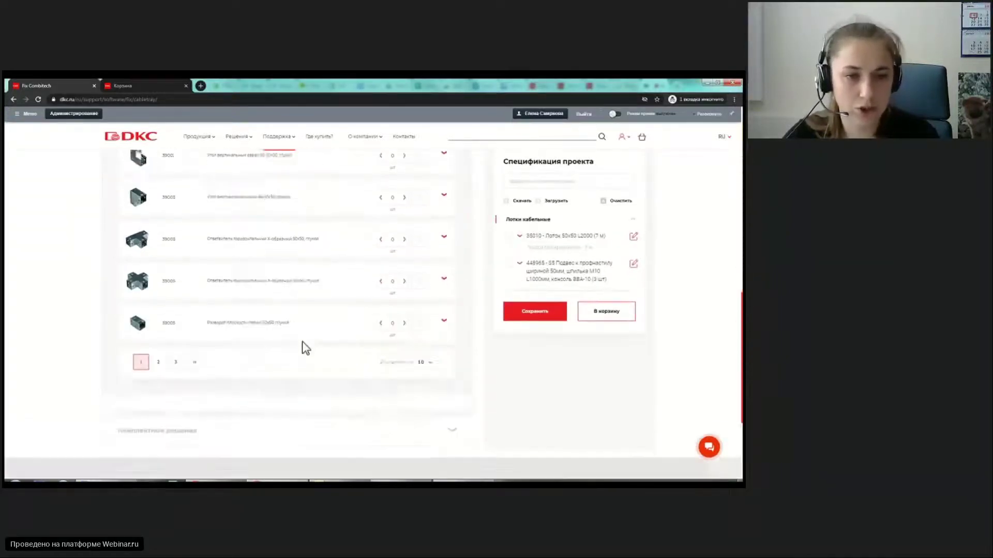
scroll(302, 341, up, 2)
click(177, 212)
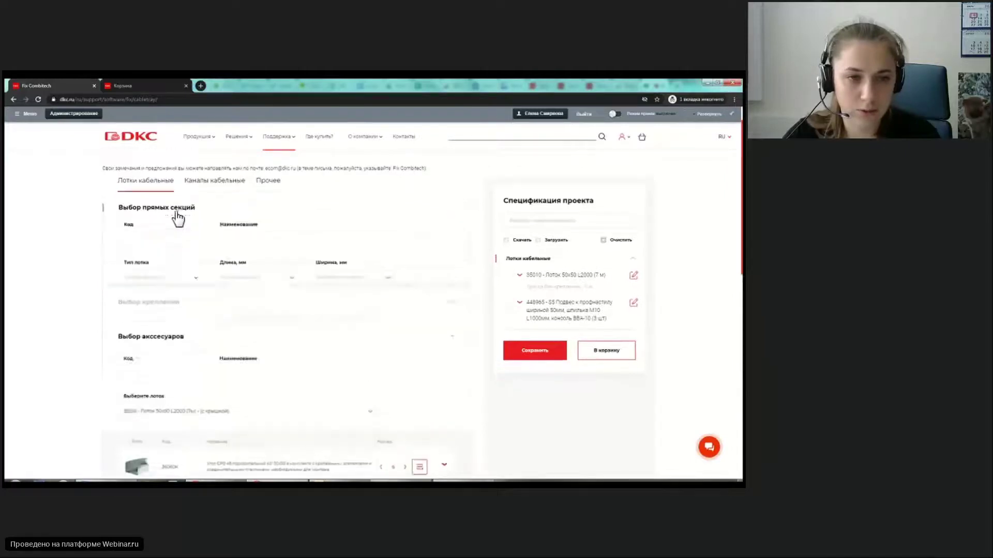
click(163, 212)
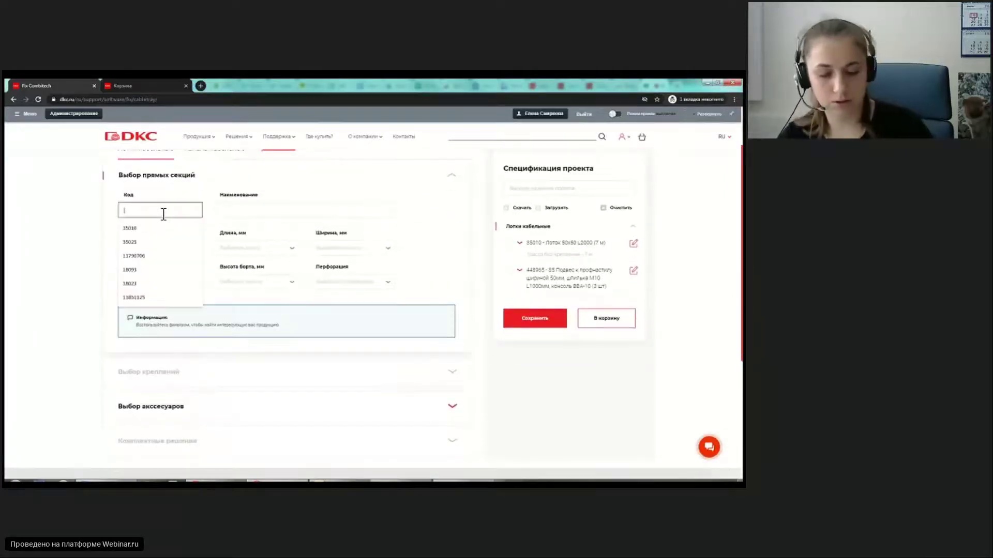
text(fc1010)
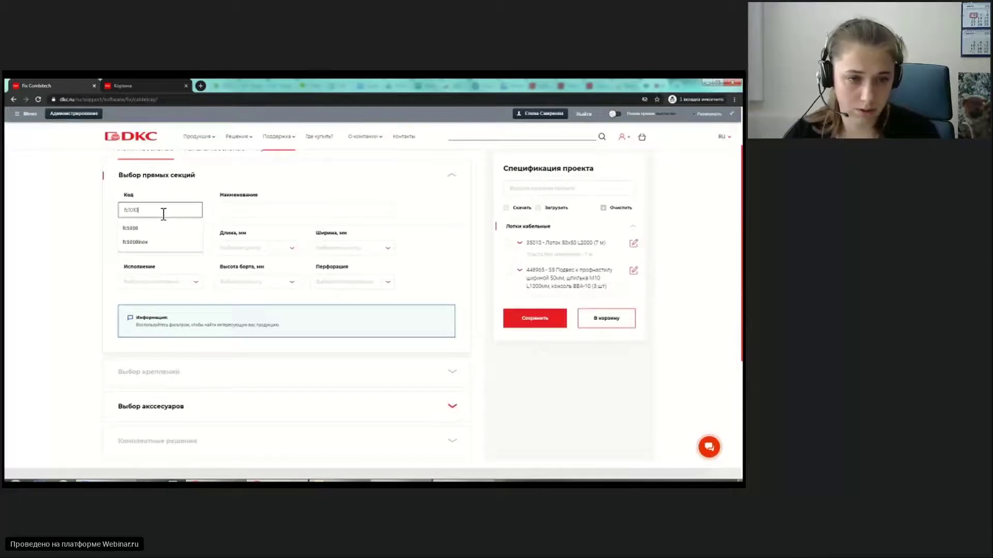
key(Return)
click(445, 339)
scroll(429, 354, down, 2)
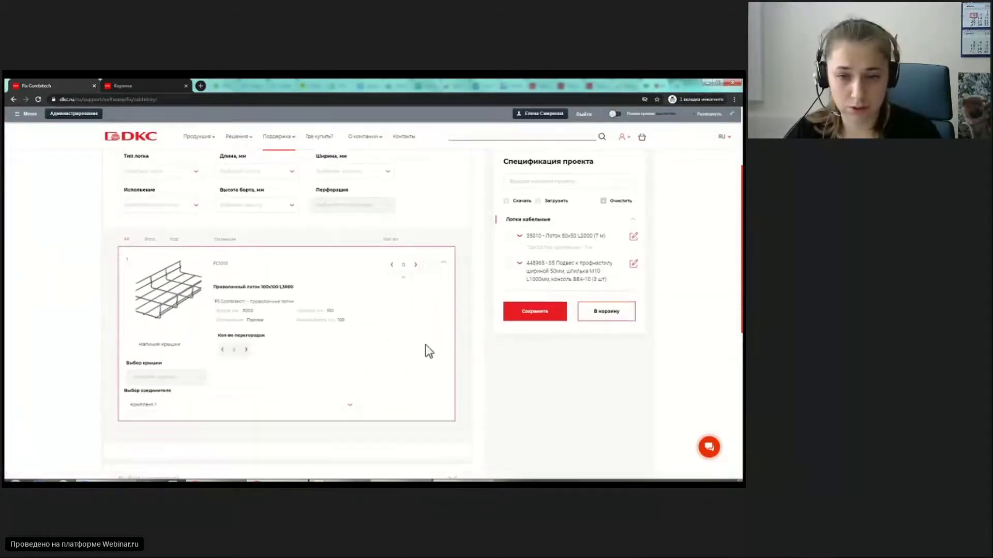
- Set the FC1010 wire tray's quantity to 6 m with connector Соединение пластиной + комплект 1 and add it to the specification
click(415, 264)
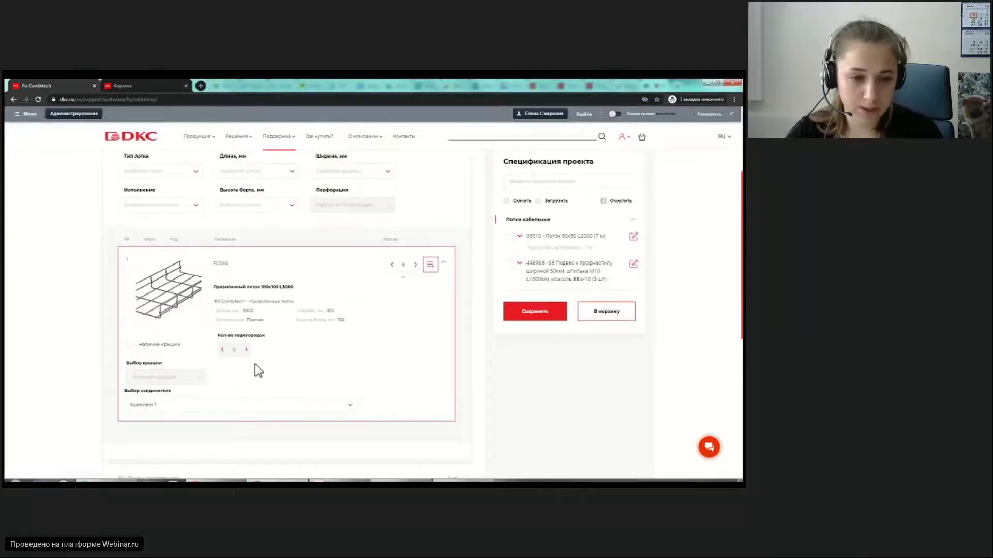
click(188, 414)
scroll(189, 420, down, 1)
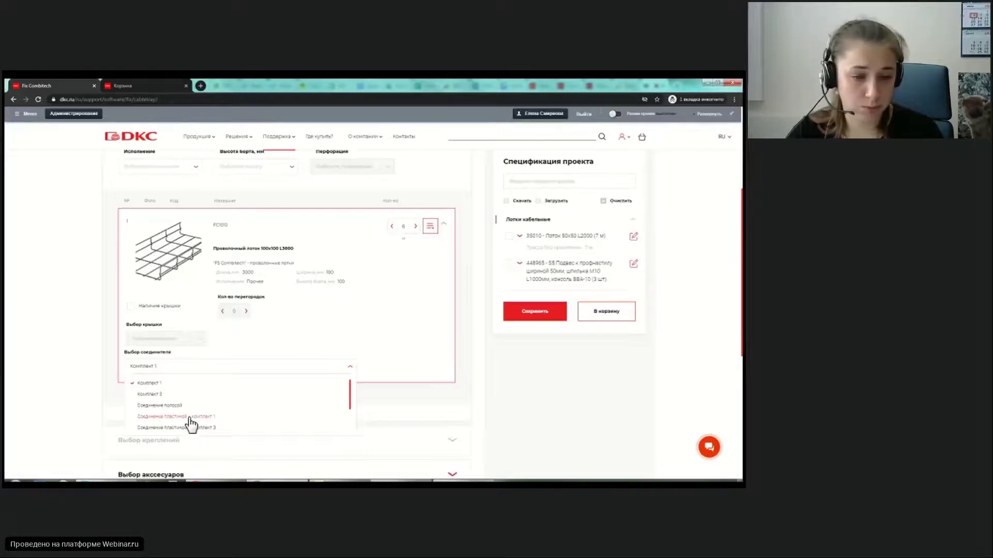
click(189, 416)
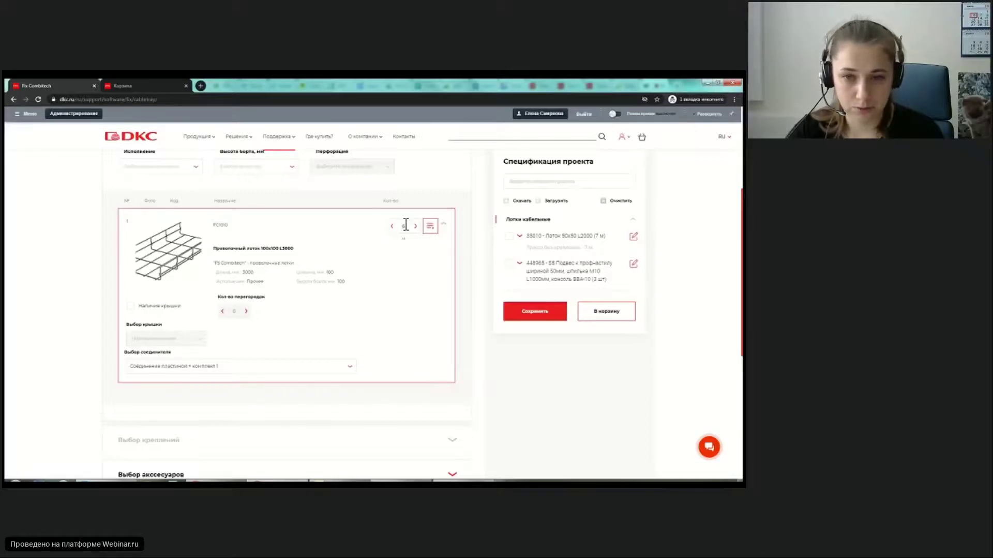
click(430, 227)
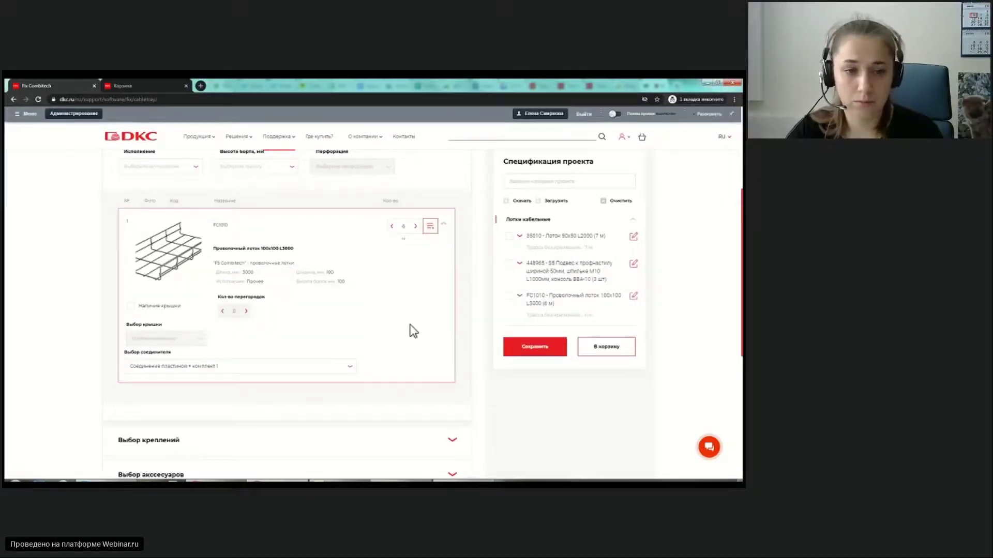
- Open the Комплектные решения section, choose FC1010 - Проволочный лоток 100x100 L3000 as the tray and browse its solutions
scroll(411, 332, down, 5)
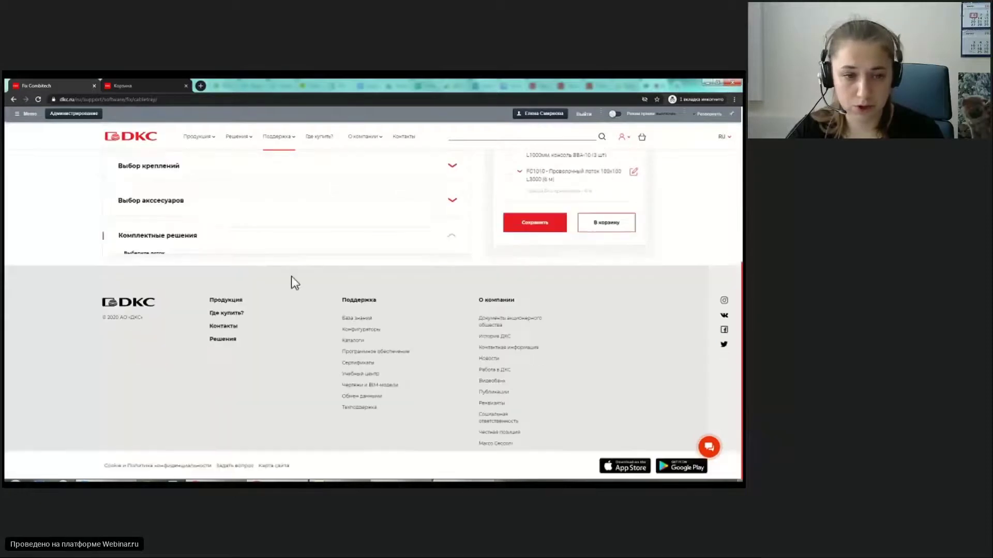
click(291, 278)
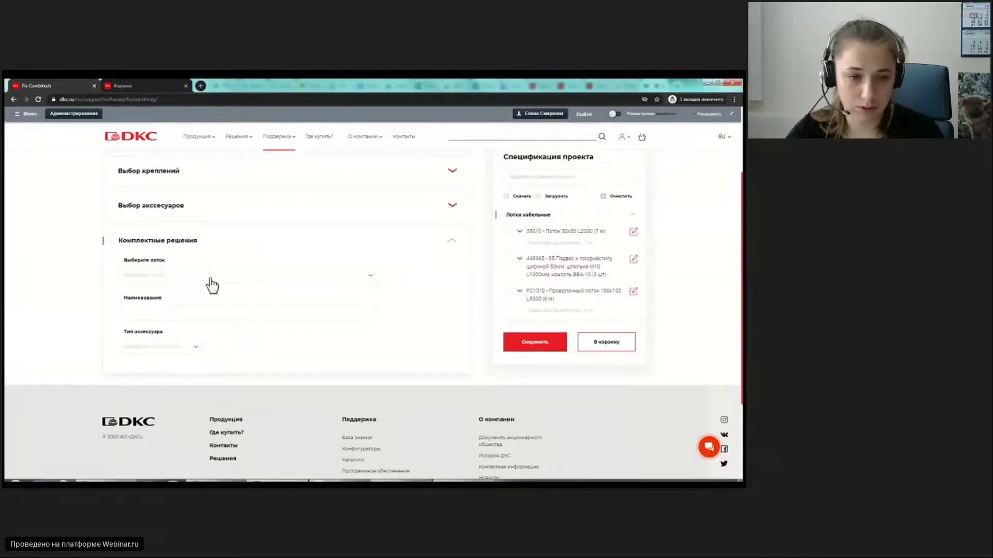
click(212, 282)
click(187, 307)
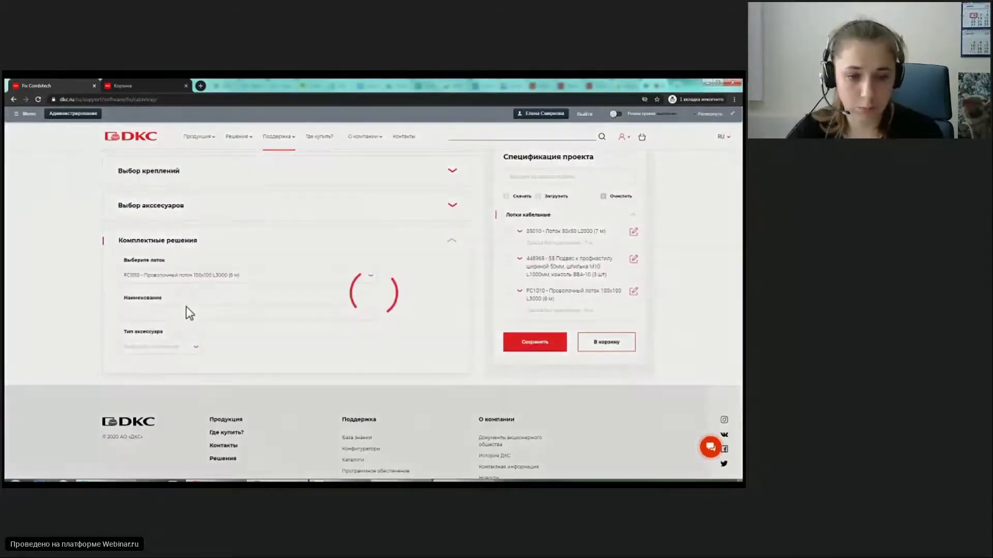
scroll(234, 346, down, 2)
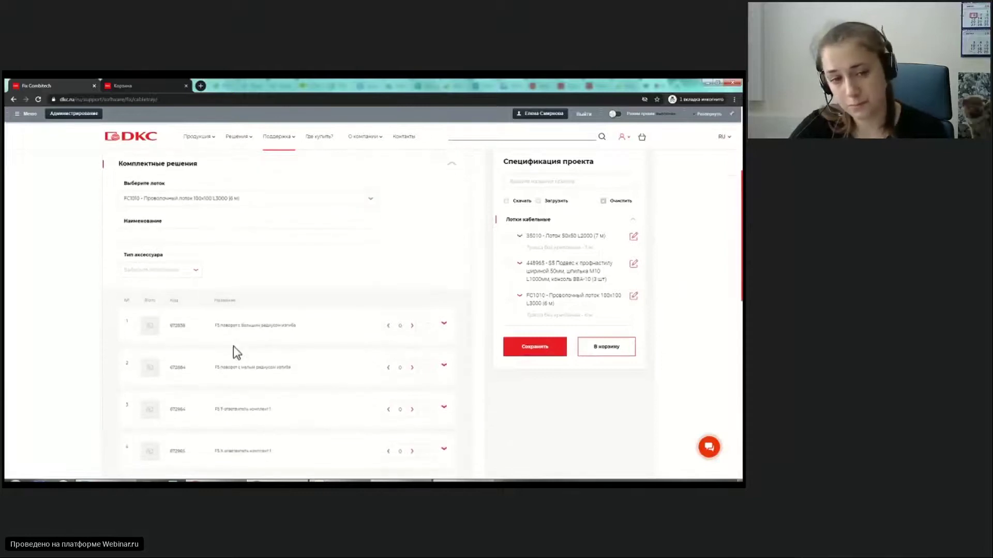
scroll(233, 351, down, 2)
scroll(233, 352, up, 2)
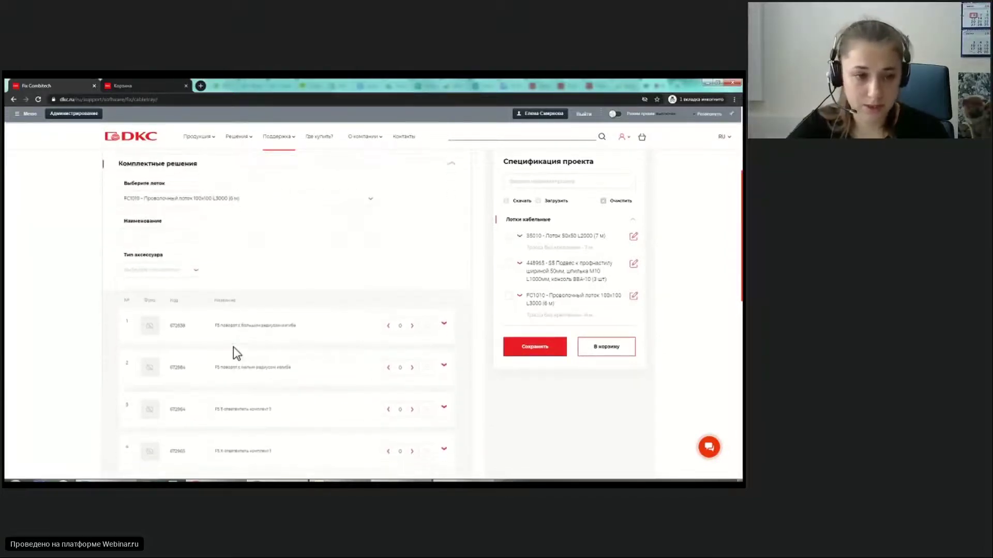
- Filter the complete solutions by the accessory type Т-ответвитель and review the other available types
click(180, 275)
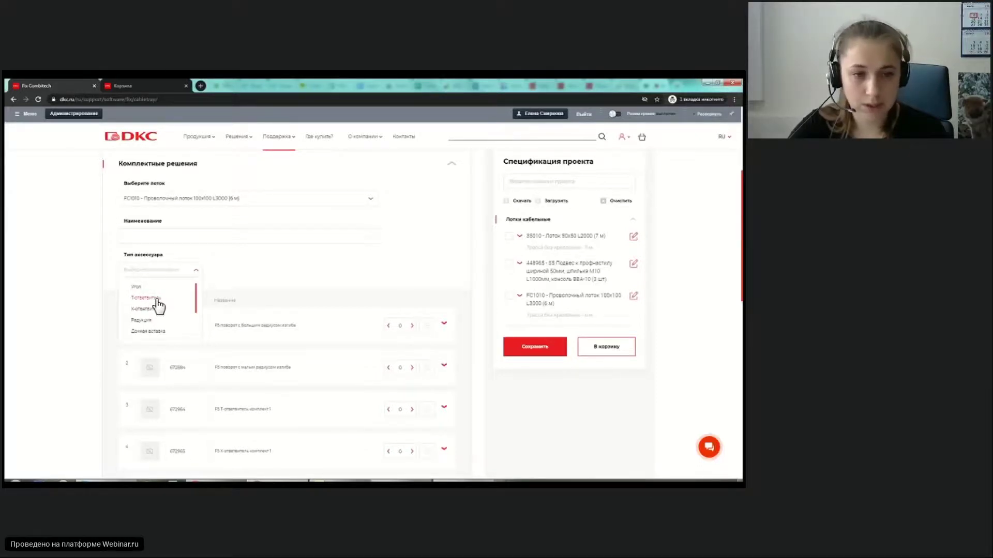
click(156, 299)
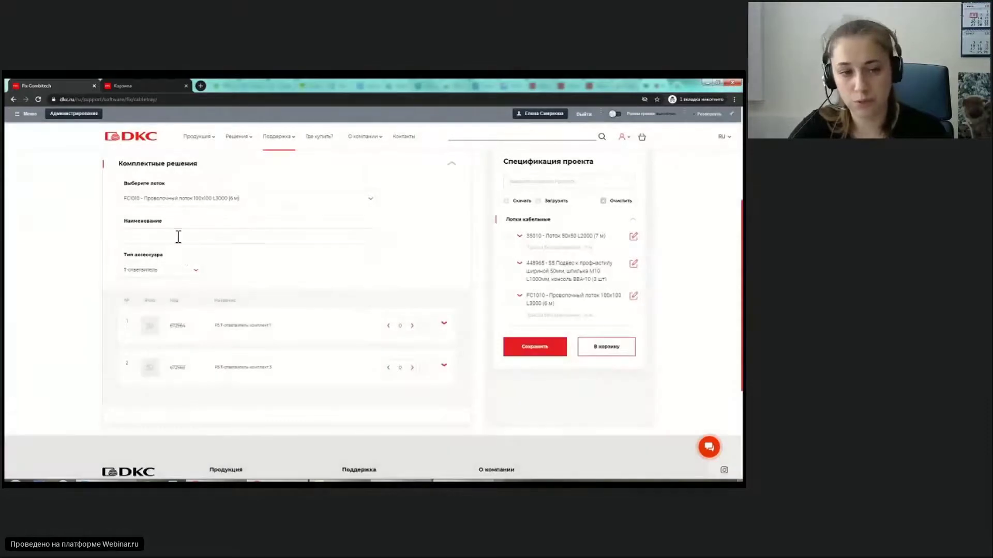
click(178, 237)
click(344, 272)
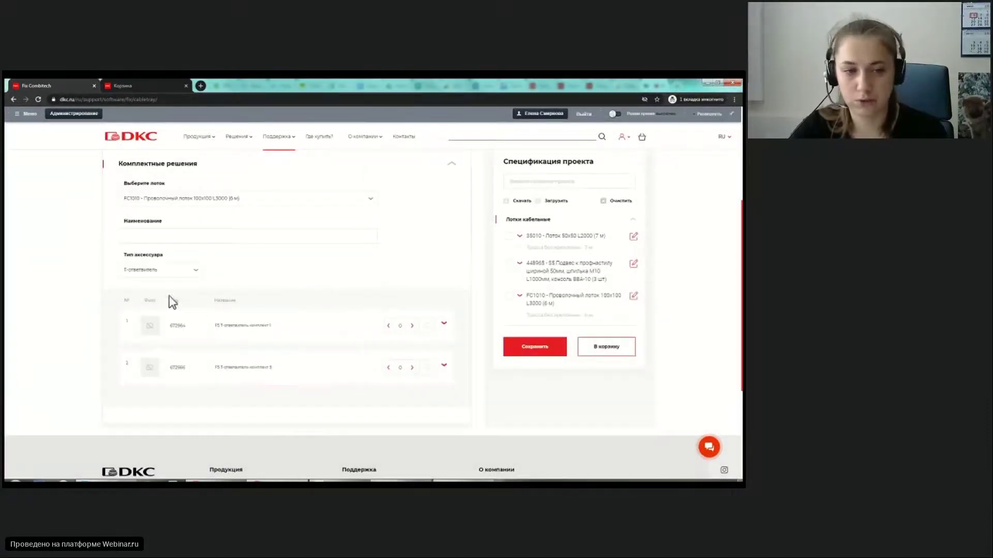
click(175, 272)
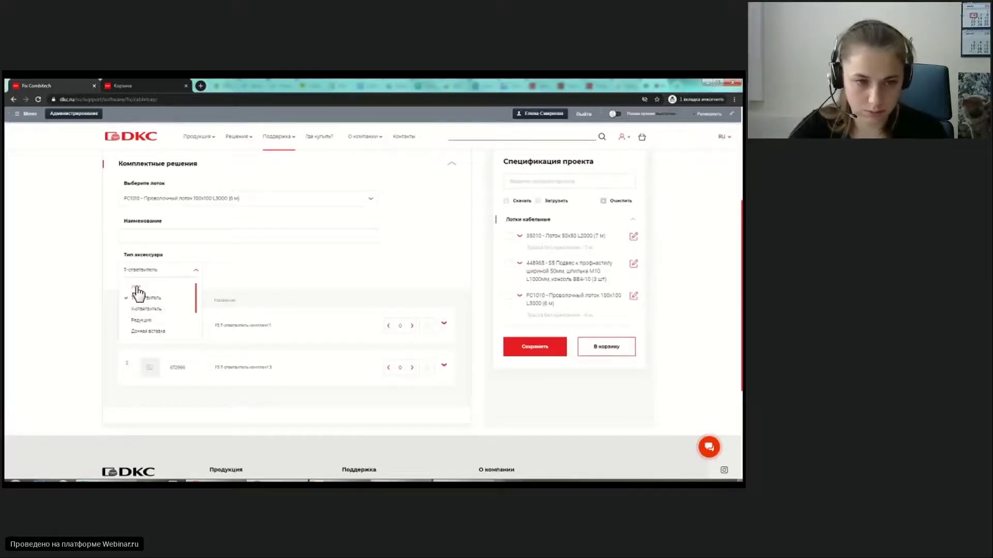
scroll(139, 300, down, 3)
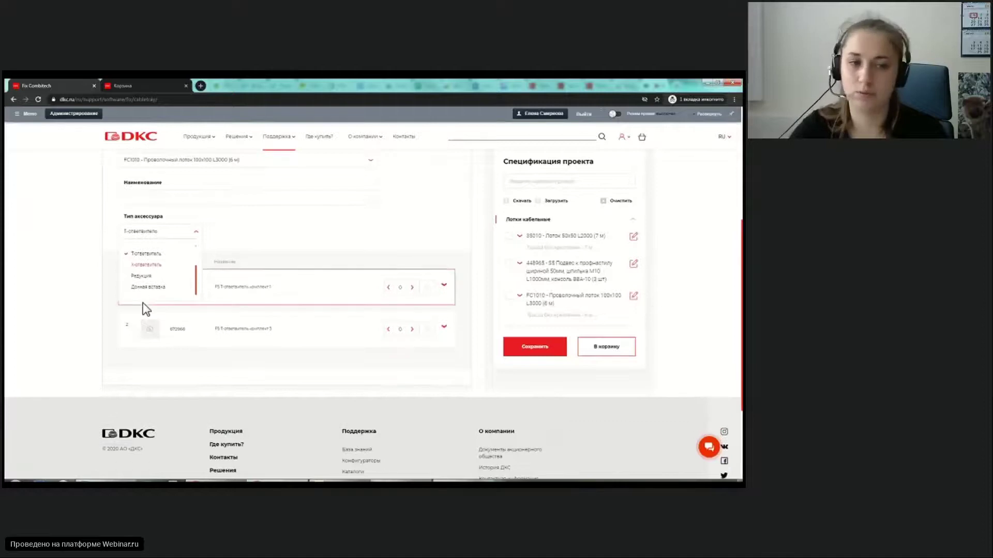
scroll(142, 302, up, 1)
click(265, 288)
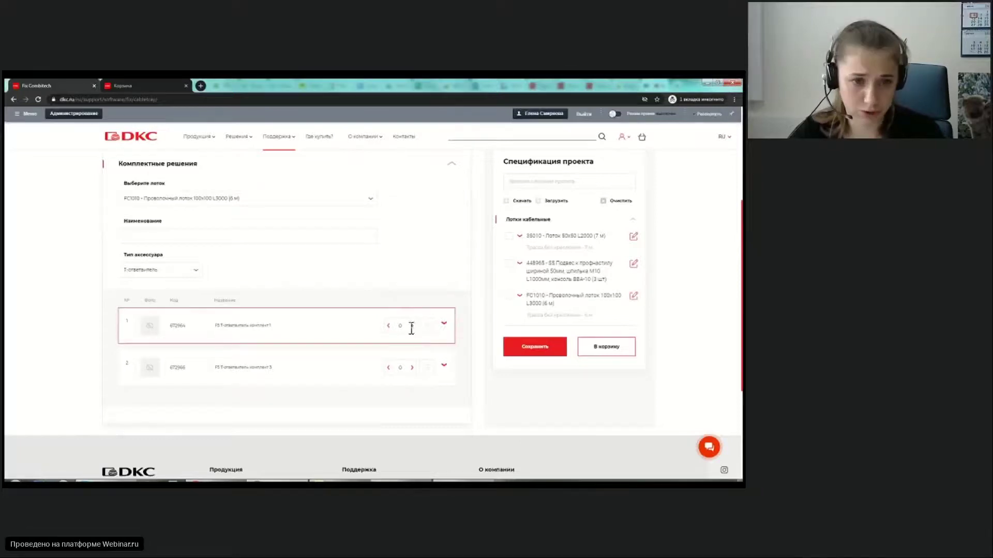
- Add 5 of the Т-ответвитель комплект 1 solution to the project specification
click(231, 235)
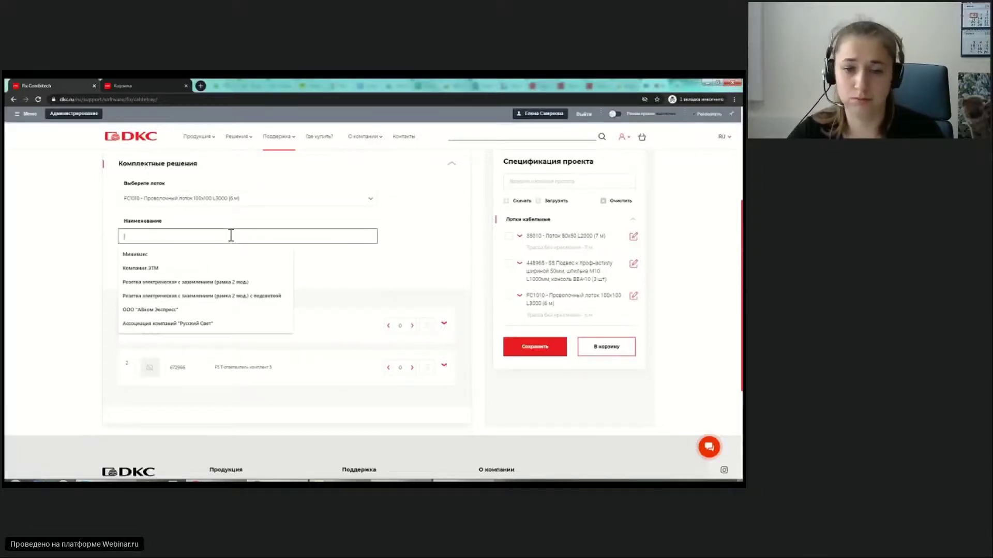
click(412, 325)
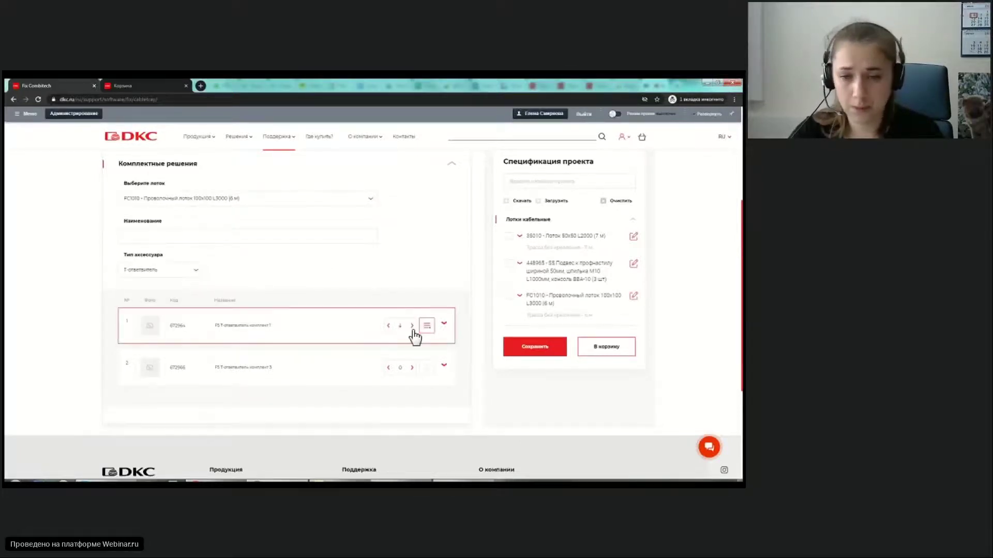
click(426, 326)
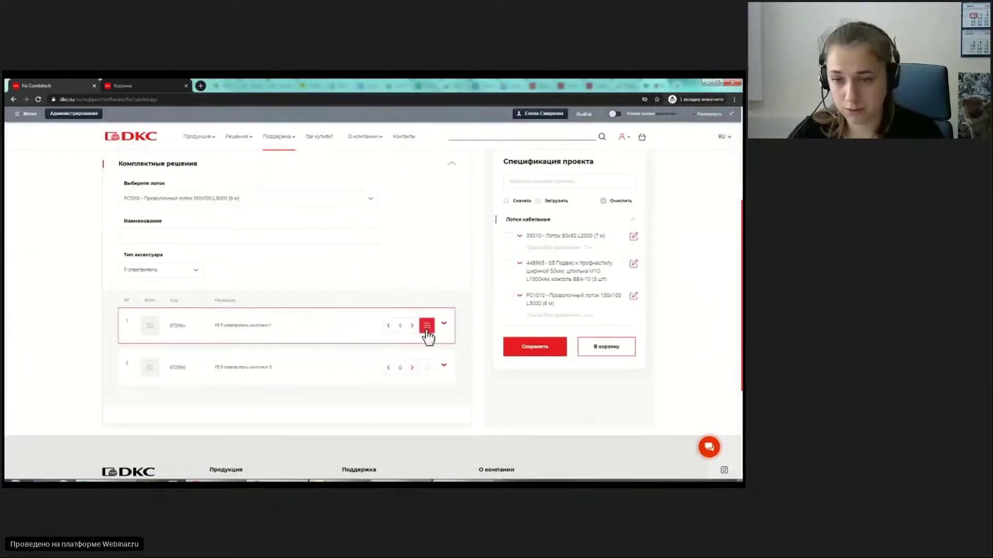
- Expand the FC1010 tray in the specification and examine the components of its Соединение пластиной + комплект 1 connection
click(519, 296)
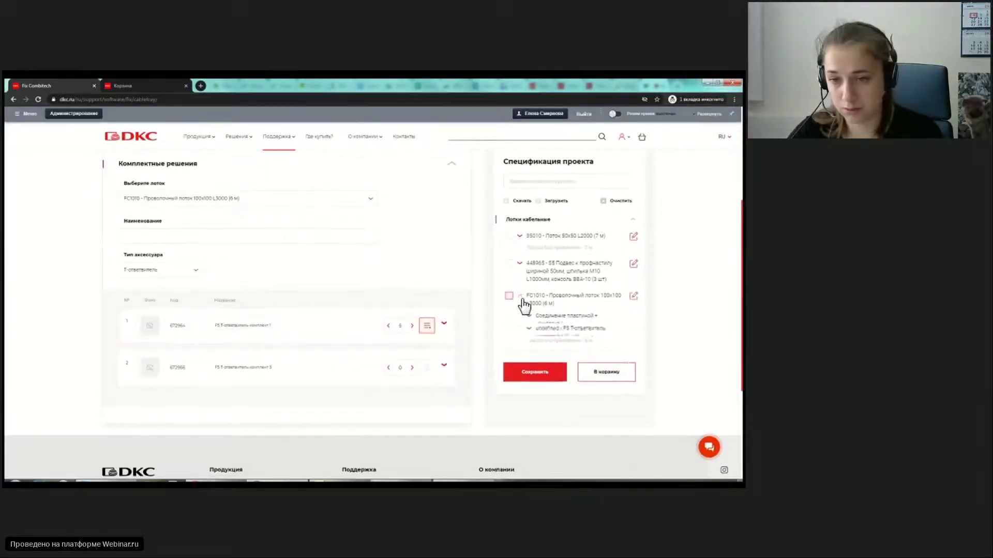
click(528, 316)
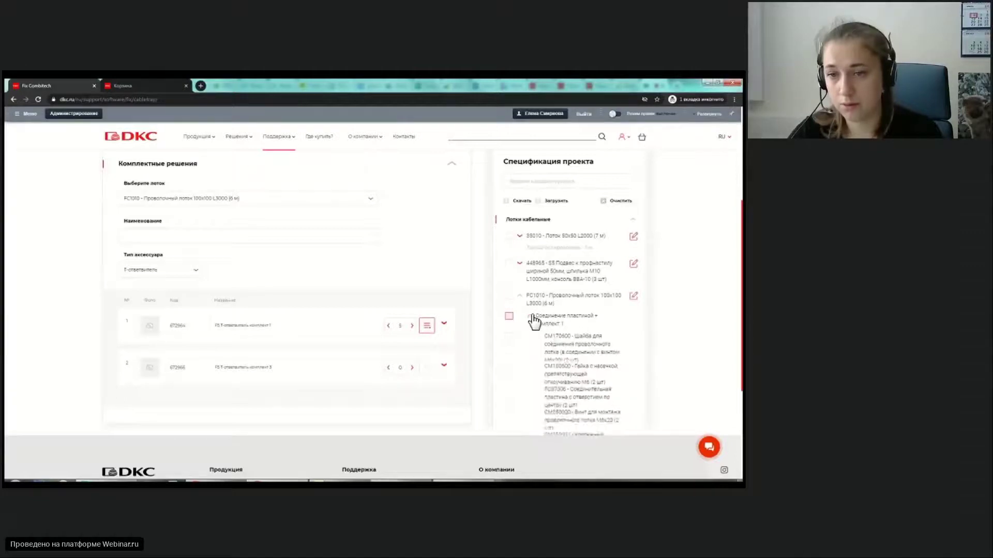
scroll(569, 315, down, 2)
scroll(542, 300, up, 1)
scroll(542, 302, up, 1)
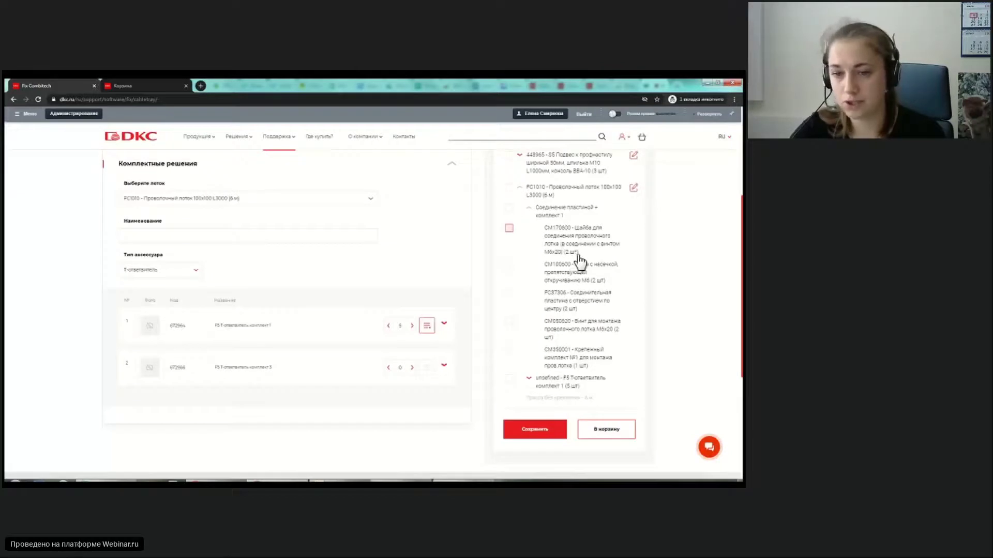
- Expand the Т-ответвитель комплект 1 entry under the FC1010 tray and examine its included fastening components
click(530, 381)
scroll(532, 387, down, 2)
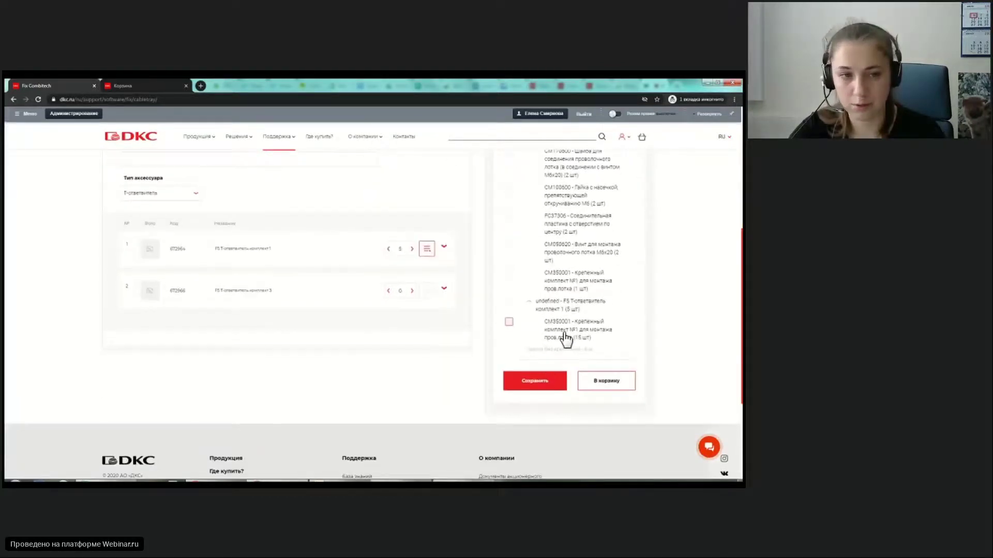
scroll(565, 338, up, 4)
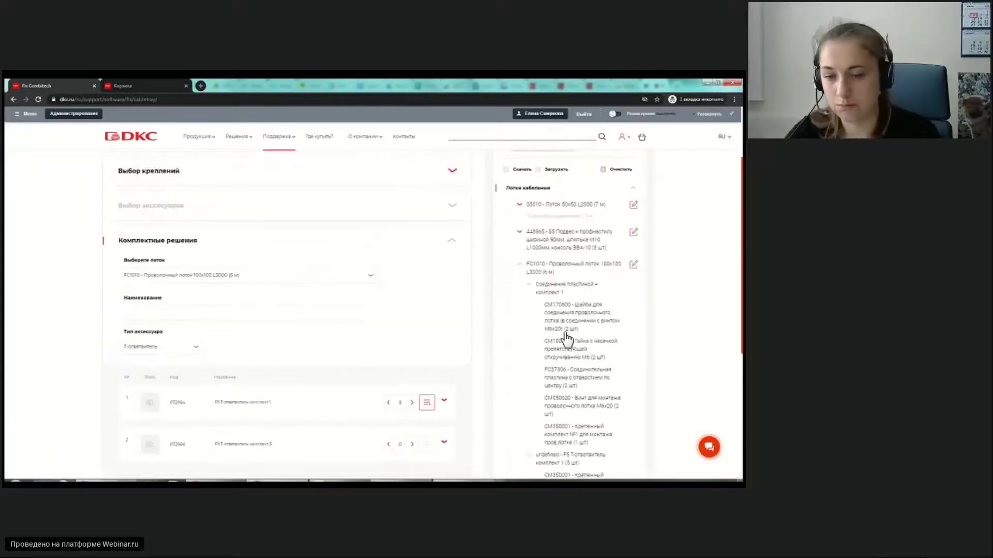
scroll(565, 339, down, 2)
scroll(553, 391, up, 1)
scroll(552, 388, up, 5)
scroll(554, 391, down, 6)
scroll(556, 393, up, 5)
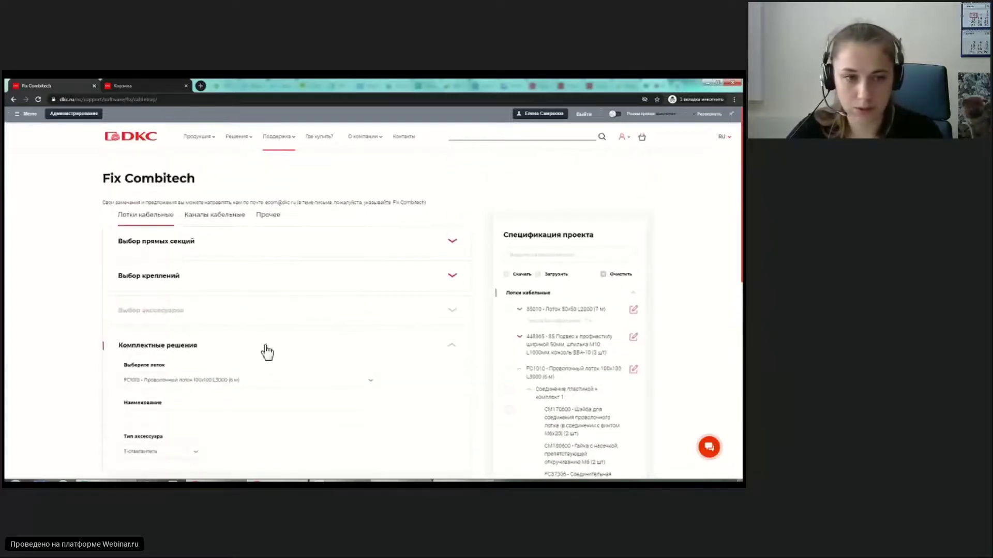
- Collapse the Комплектные решения section of the tray configurator
click(448, 349)
scroll(433, 343, down, 1)
scroll(433, 343, up, 2)
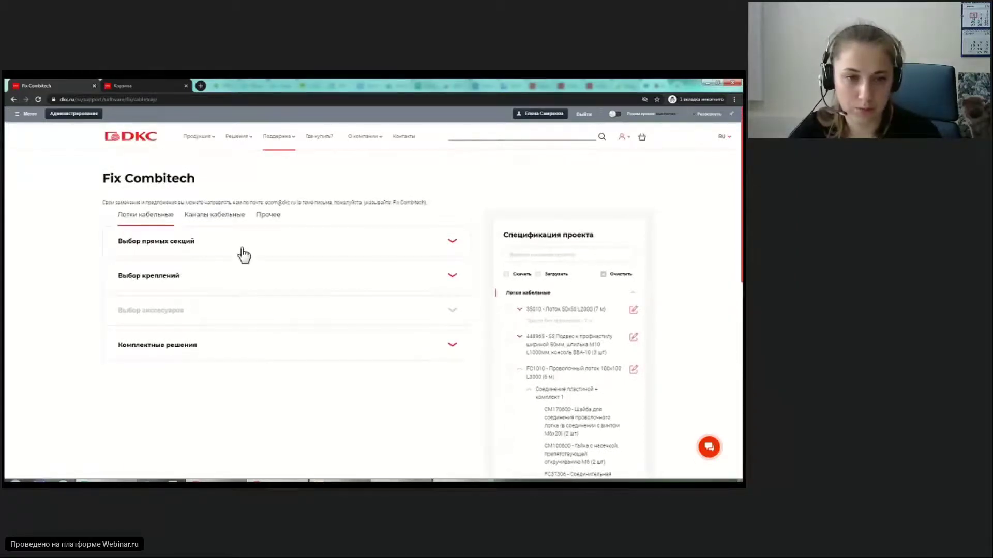
- Switch the configurator to Каналы кабельные and examine the plastic product categories and filters
click(217, 222)
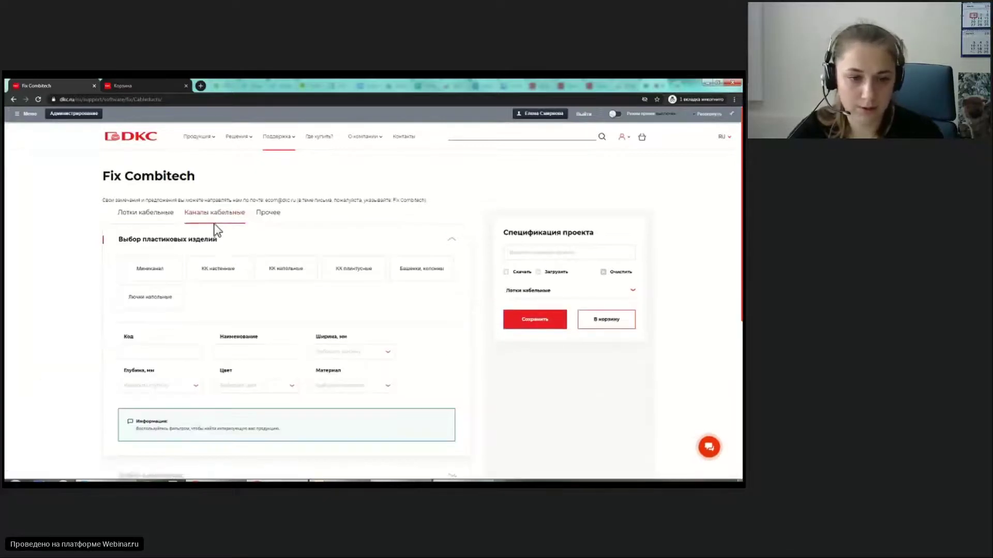
scroll(217, 230, down, 1)
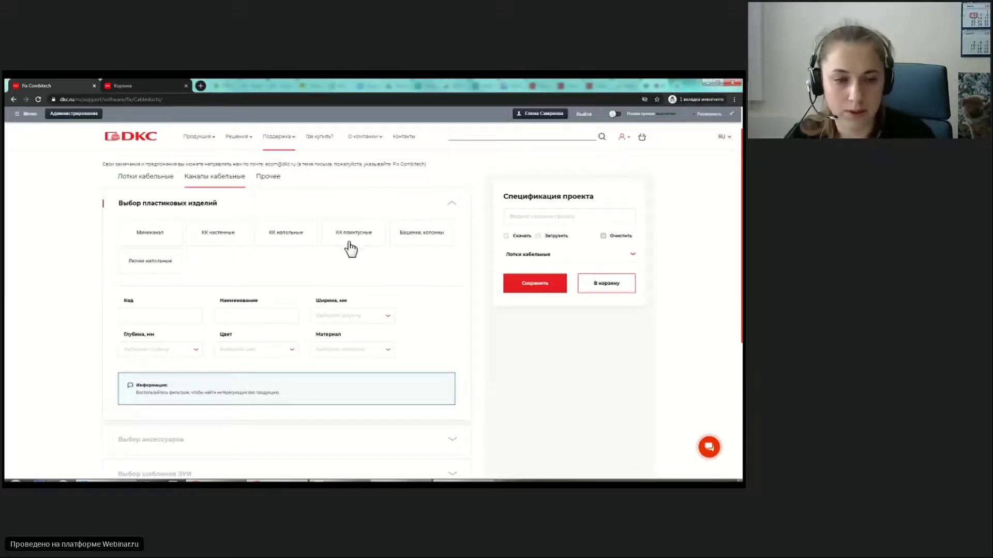
scroll(321, 274, down, 1)
scroll(322, 274, up, 1)
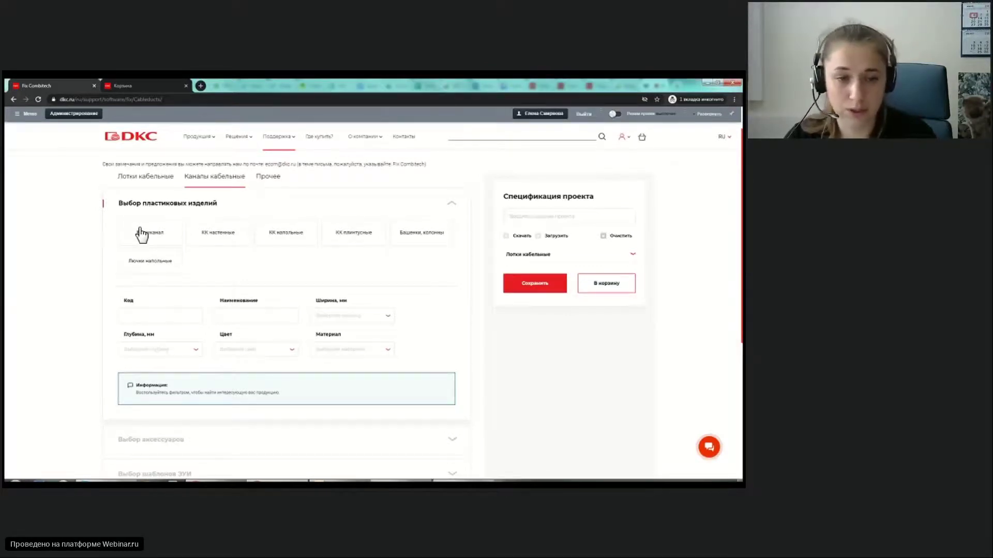
scroll(203, 290, down, 1)
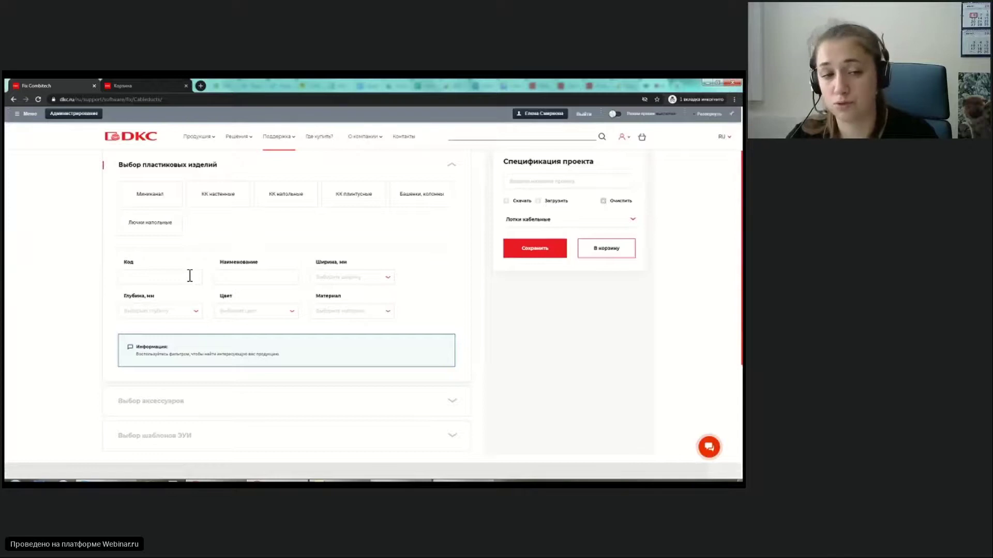
click(189, 275)
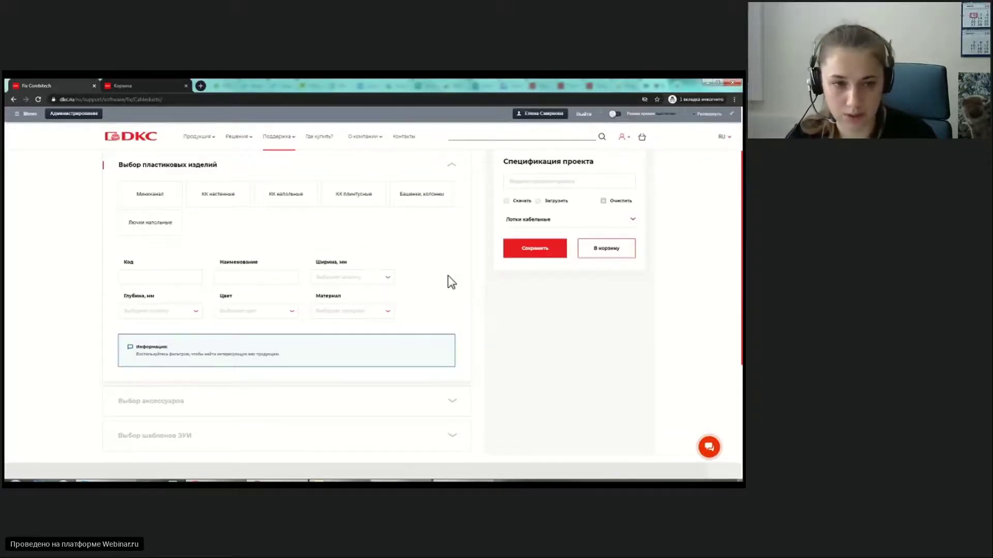
- Filter the plastic products by code 09500
scroll(448, 282, down, 2)
scroll(448, 283, up, 2)
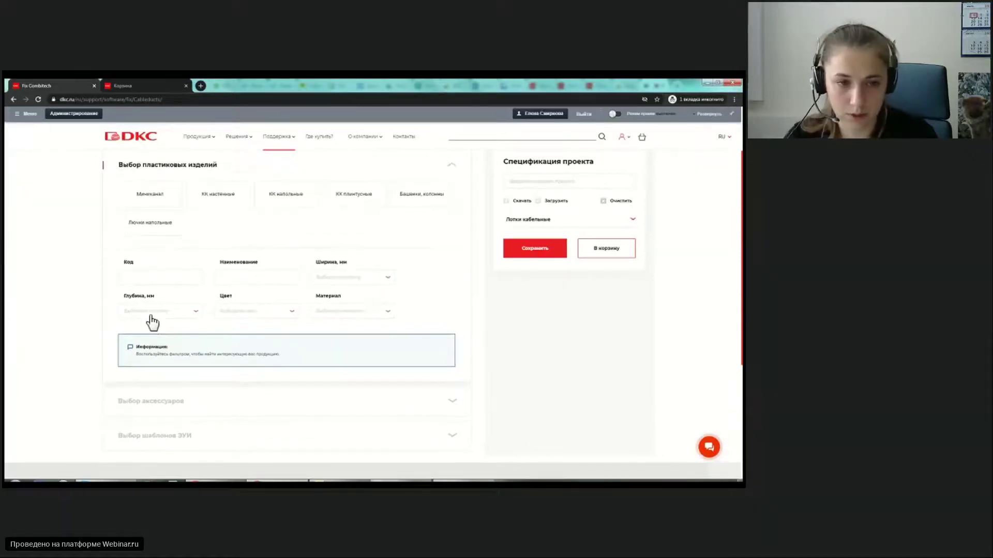
click(166, 280)
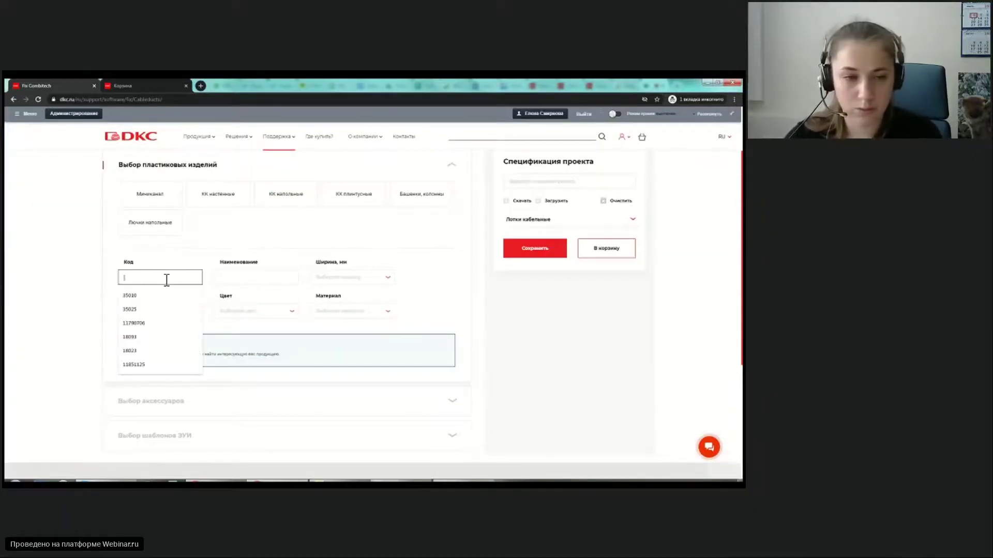
text(09500)
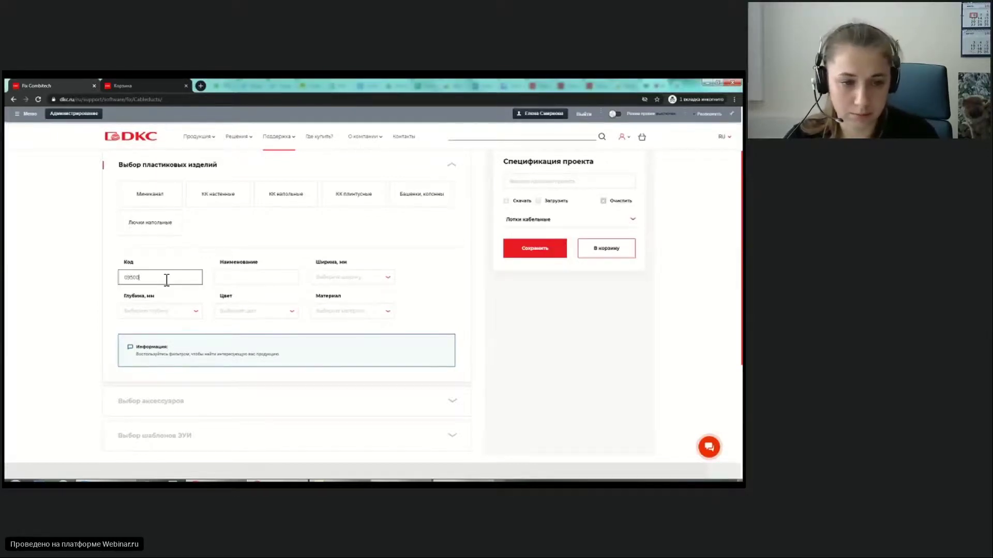
key(Return)
scroll(391, 305, down, 1)
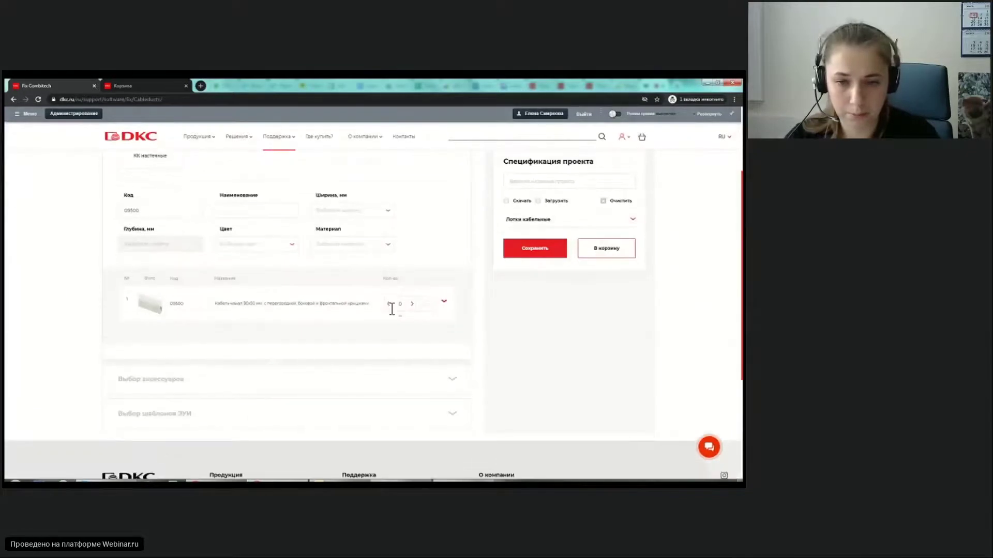
- Expand the 09500 cable channel's details and add 6 m of it to the project specification with the 90x50 mm In-liner Front joint kit
click(444, 303)
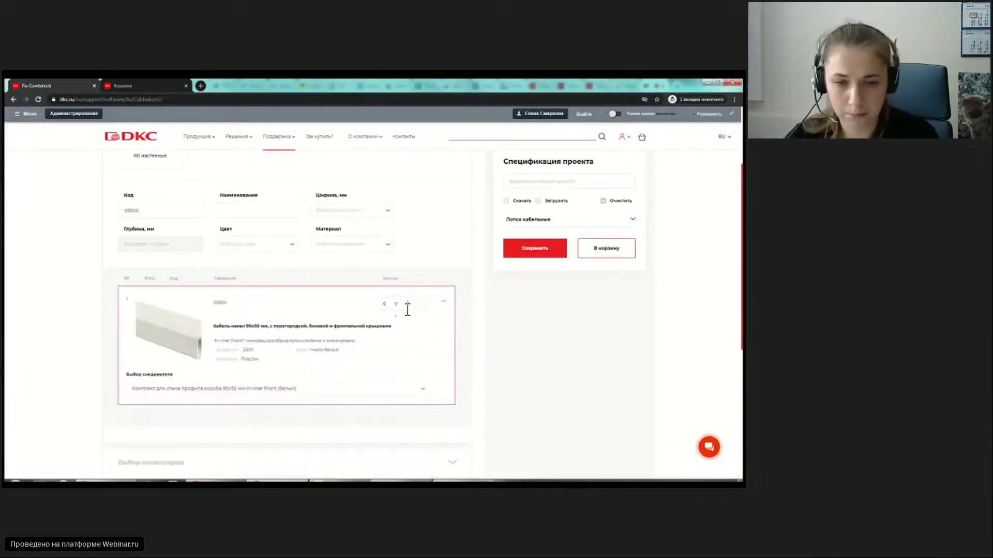
click(410, 305)
click(409, 304)
click(423, 308)
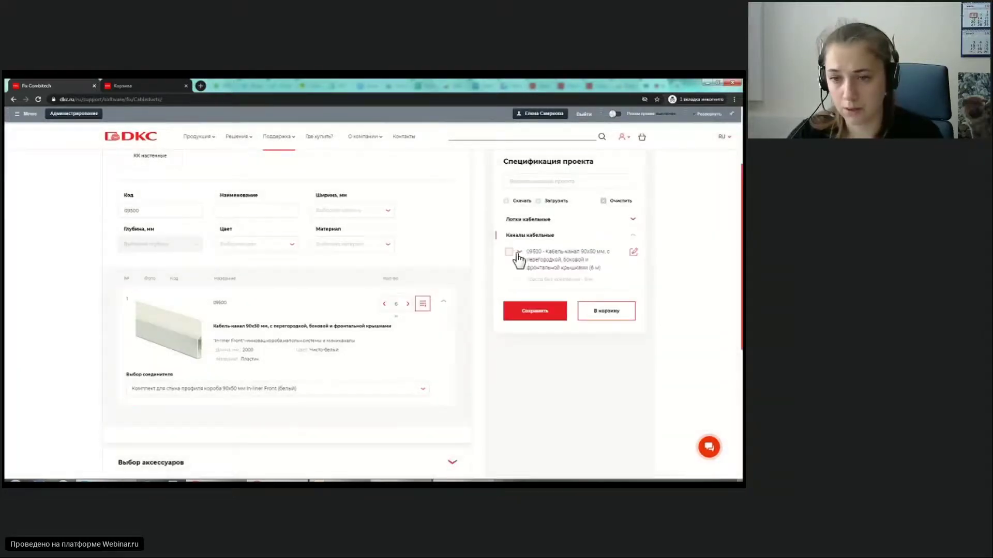
- Expand the 09500 cable channel and its profile joint kit in the specification to examine the included components
click(519, 253)
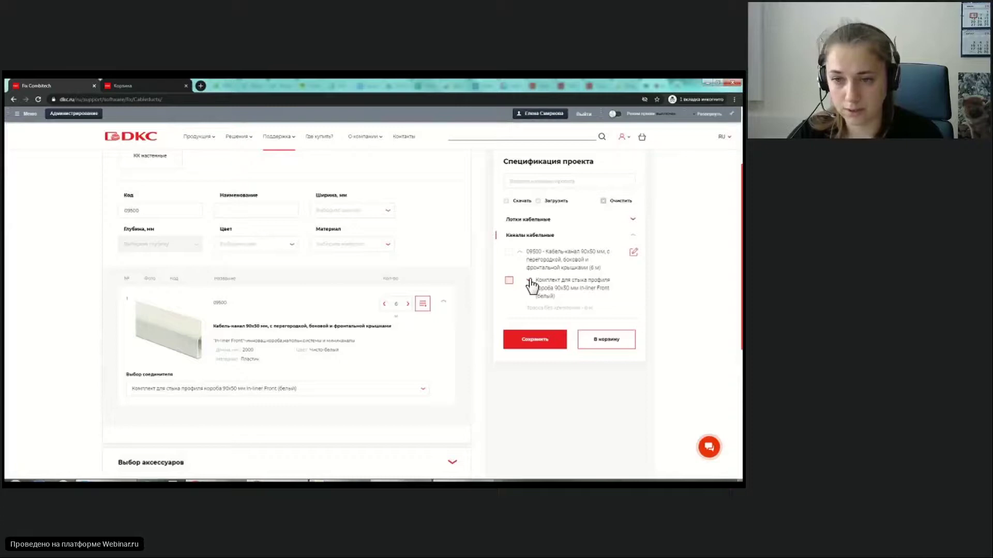
click(529, 281)
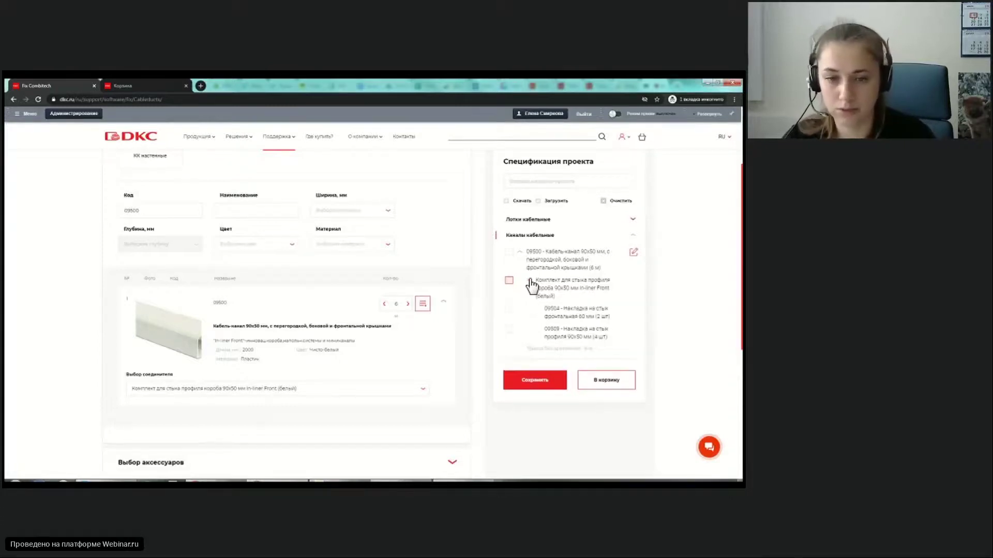
click(403, 304)
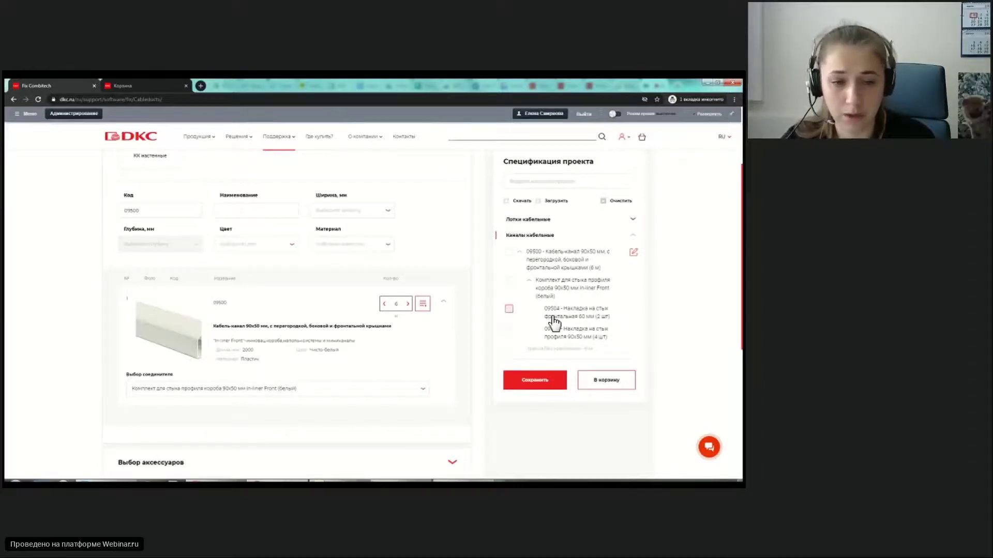
- Open Выбор аксессуаров and select the 09500 cable channel to list its compatible accessories
scroll(553, 323, down, 3)
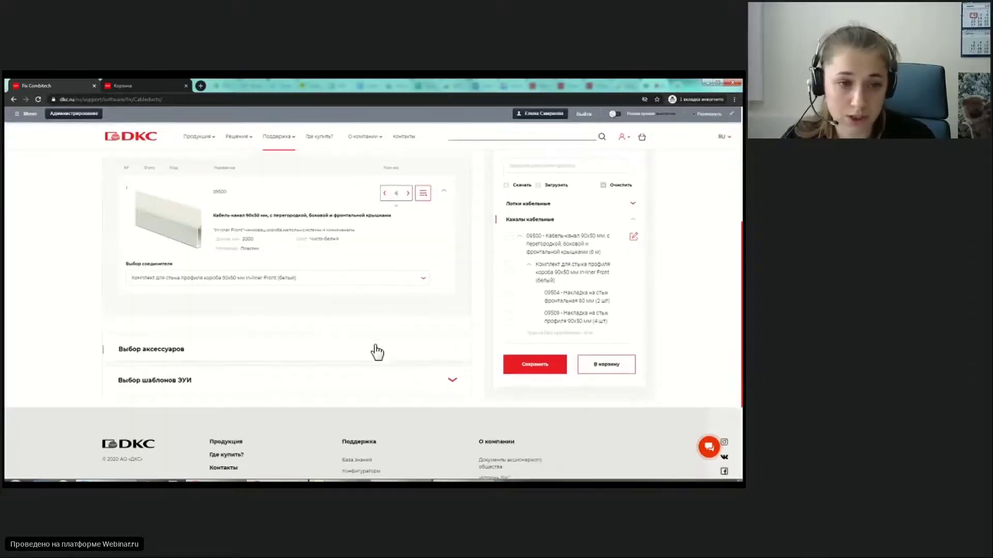
click(376, 352)
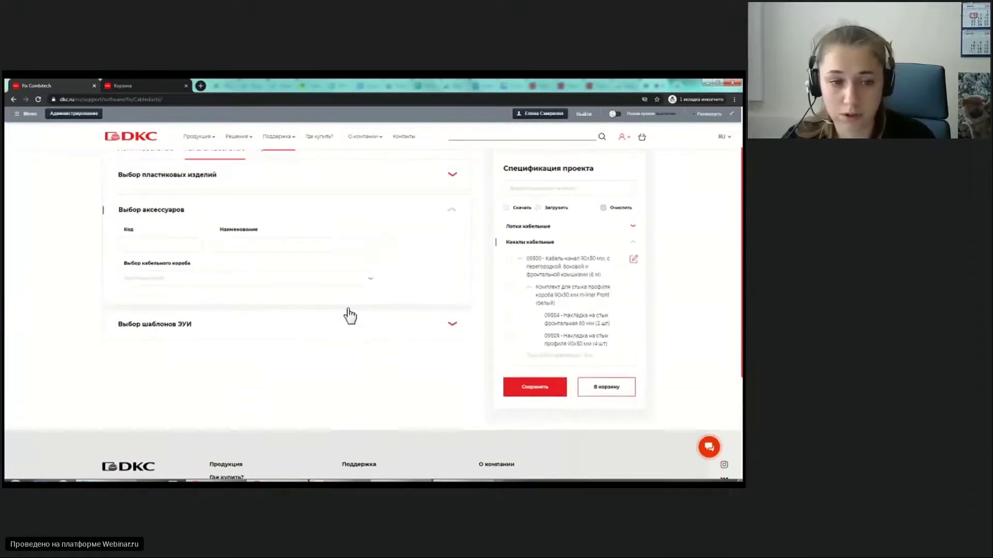
click(331, 281)
click(285, 300)
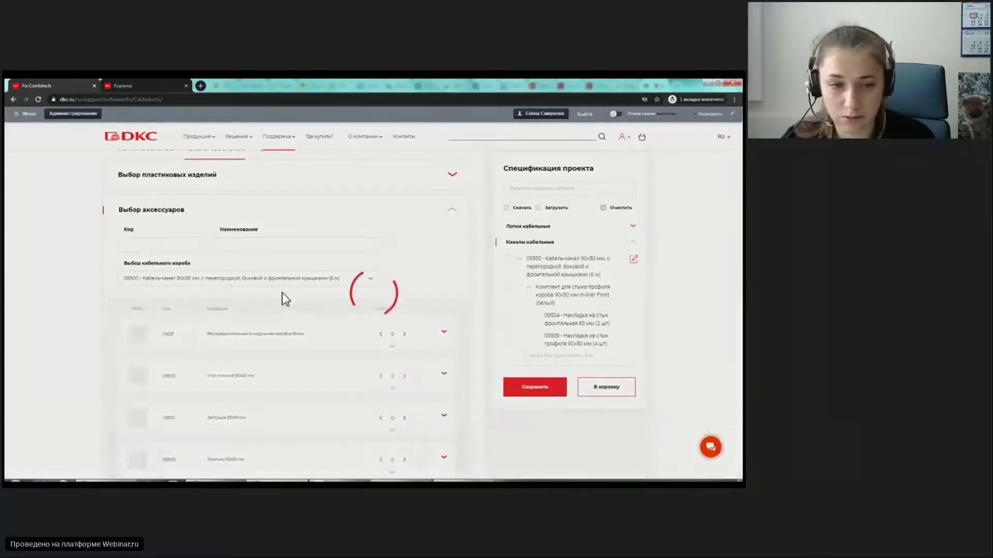
- Add 5 pieces of the accessory Тройник 90x50 мм to the specification
scroll(283, 295, down, 2)
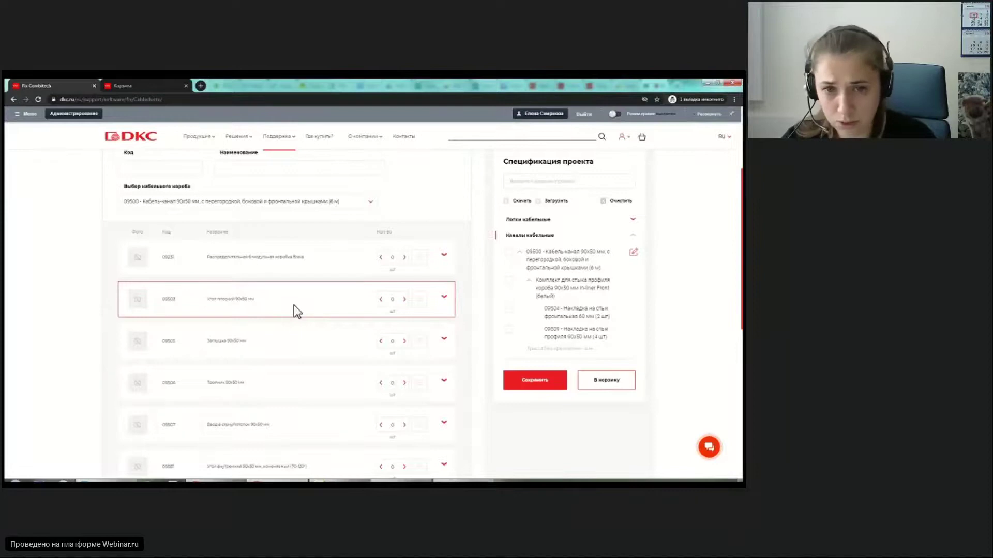
scroll(293, 305, down, 1)
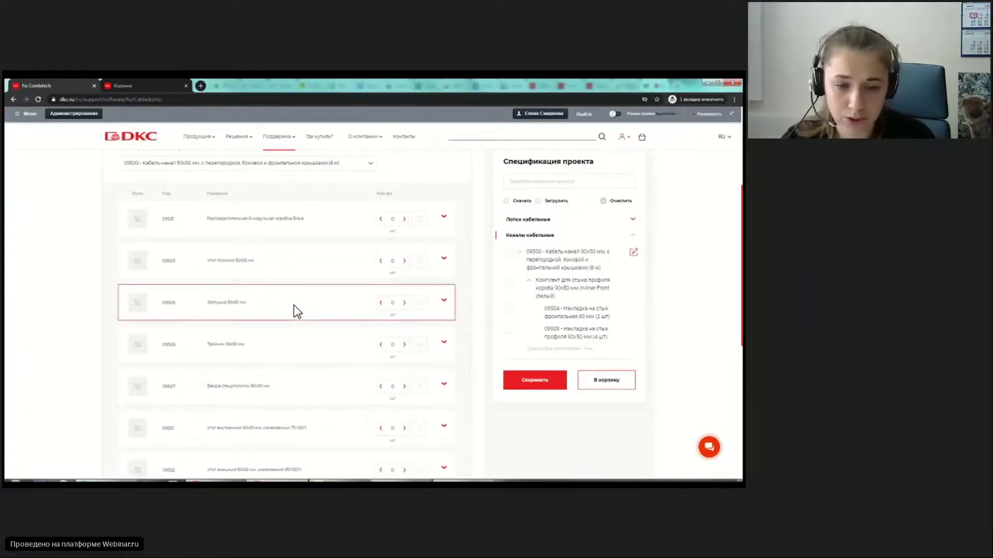
scroll(293, 305, down, 2)
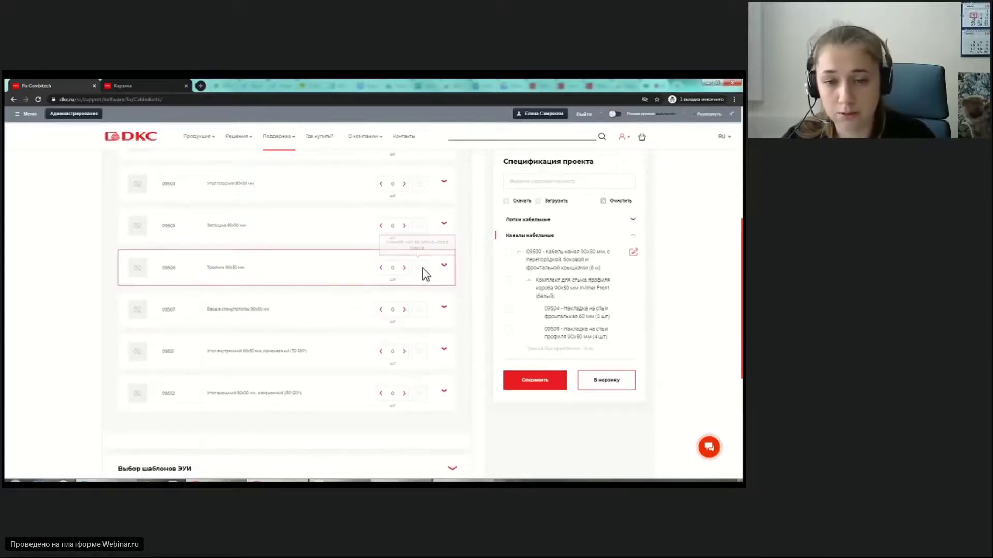
click(404, 268)
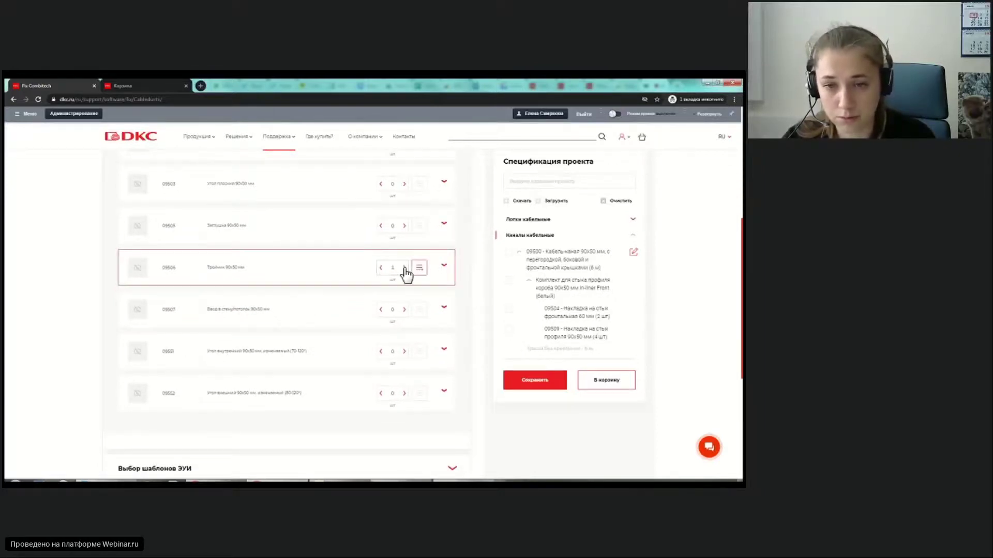
click(420, 270)
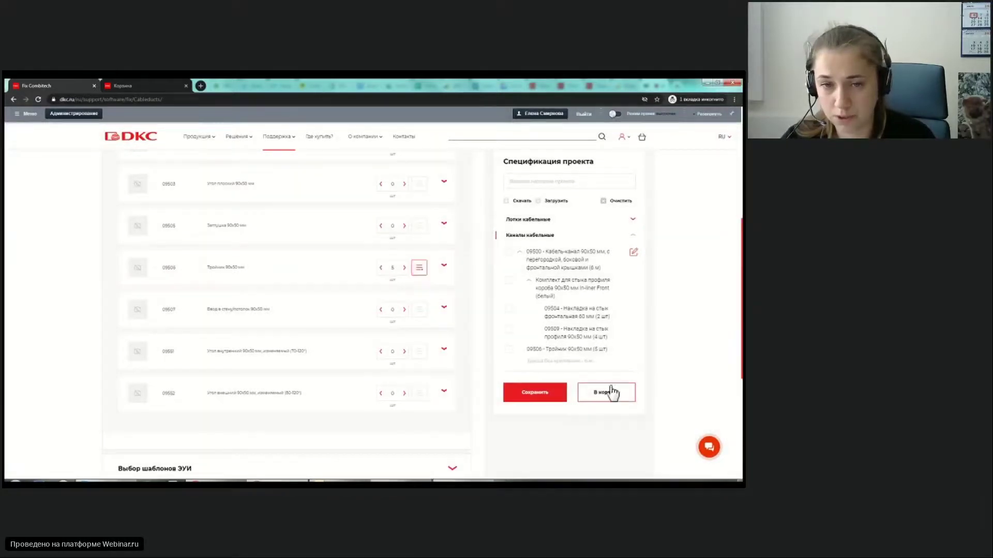
- Add 3 pieces of the accessory Ввод в стену/потолок 90x50 мм to the specification
click(404, 309)
click(404, 309)
click(404, 309)
click(419, 309)
- Open Выбор шаблонов ЭУИ, select the 09500 cable channel and review its list of compatible templates
scroll(383, 433, down, 3)
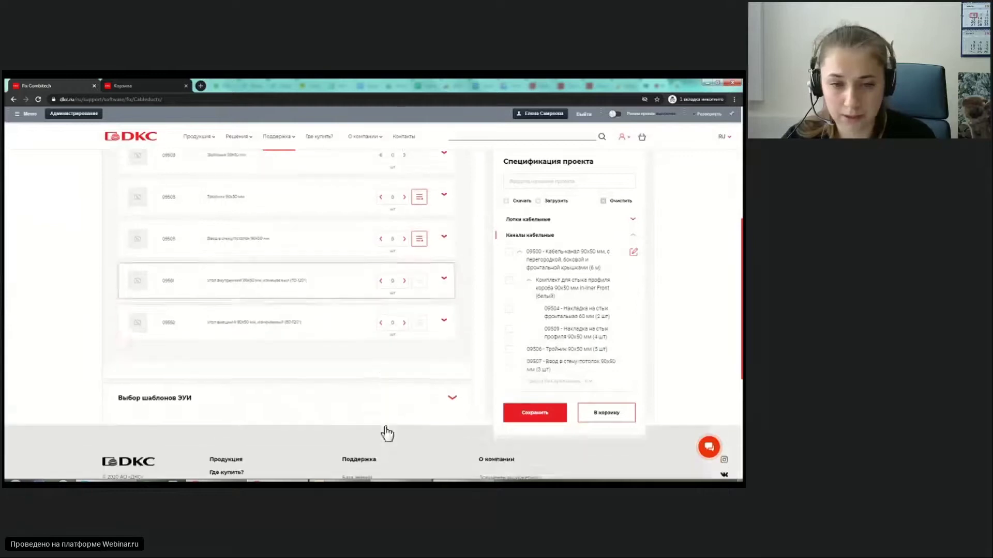
click(373, 393)
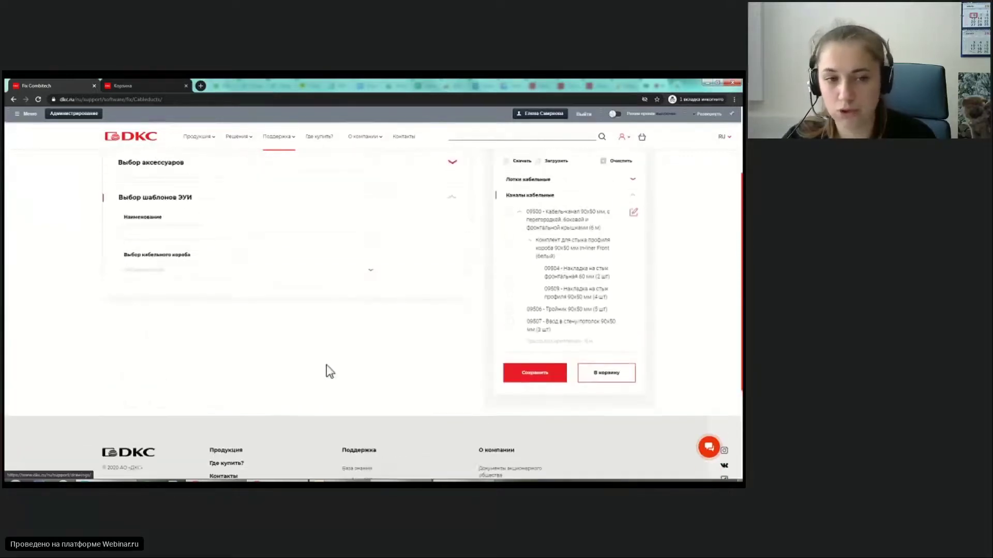
click(236, 279)
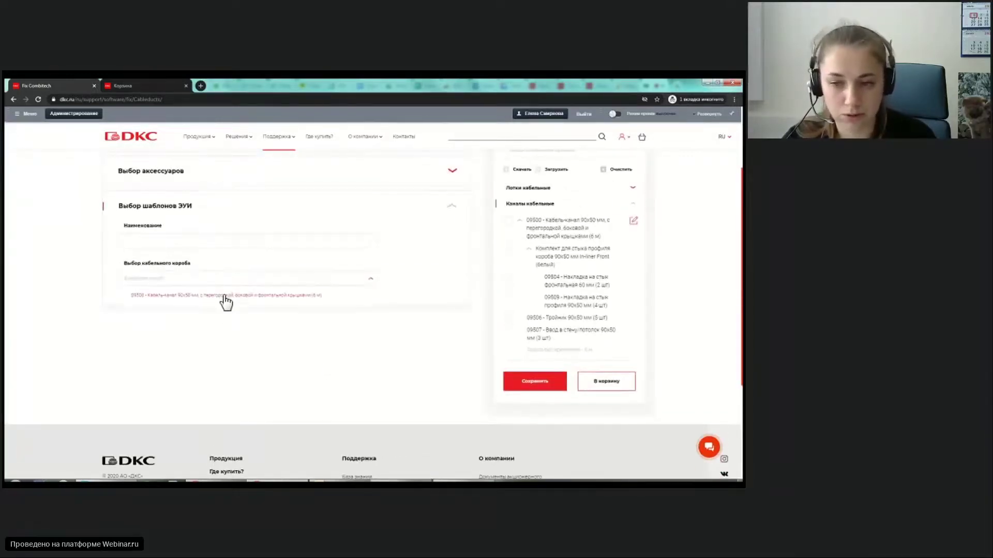
click(226, 295)
scroll(223, 301, down, 3)
scroll(223, 300, down, 5)
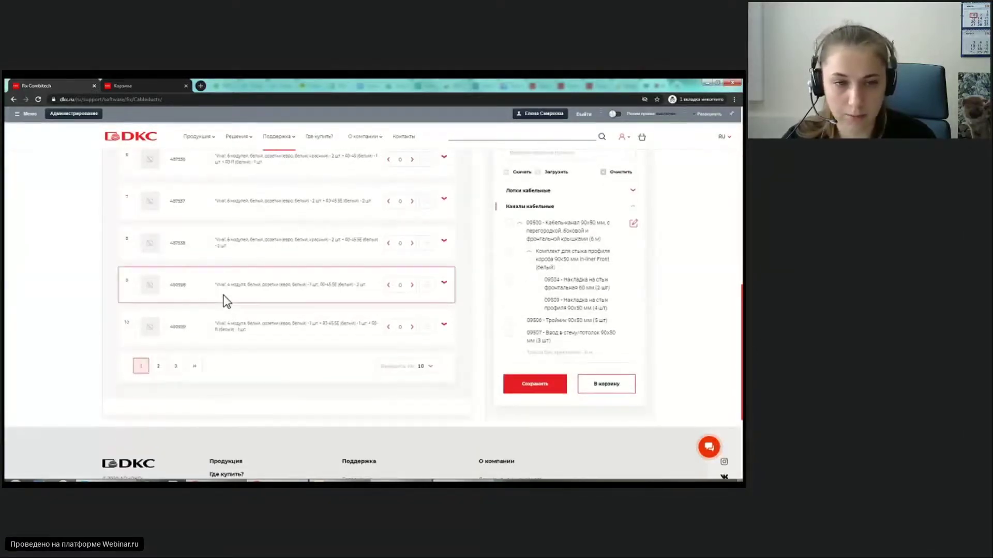
scroll(193, 401, up, 2)
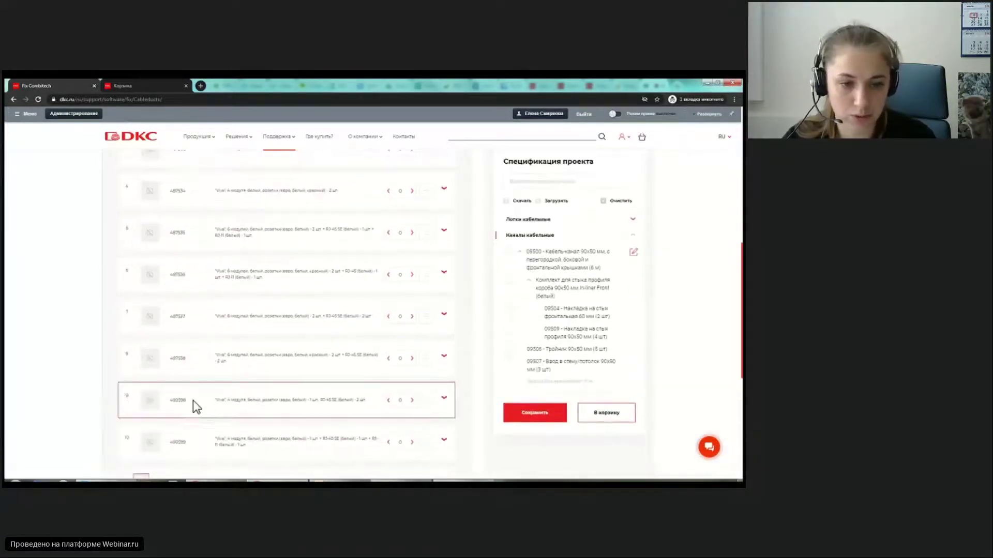
- Set the ЭУИ template list to show 20 entries per page and look through the longer list
scroll(193, 401, down, 2)
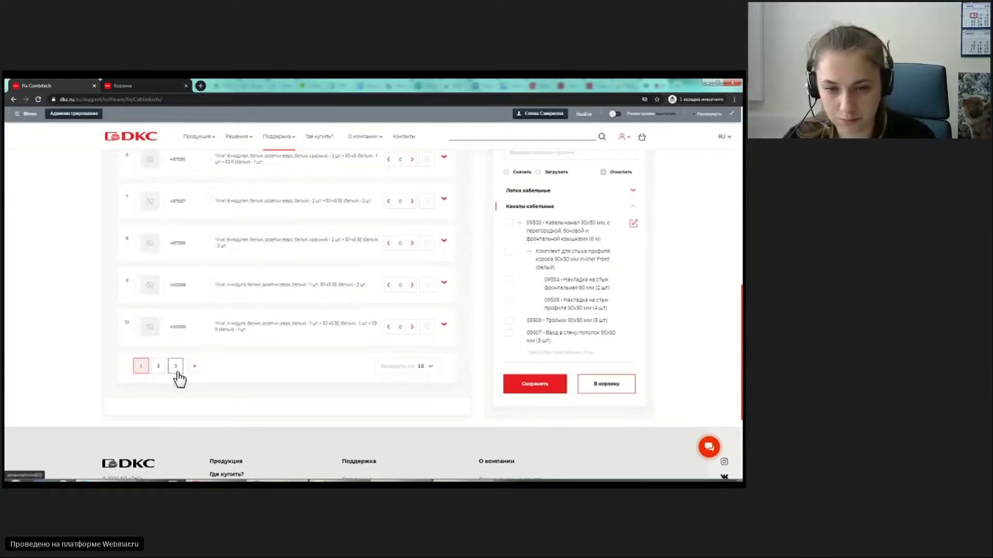
scroll(209, 372, down, 3)
scroll(213, 381, up, 3)
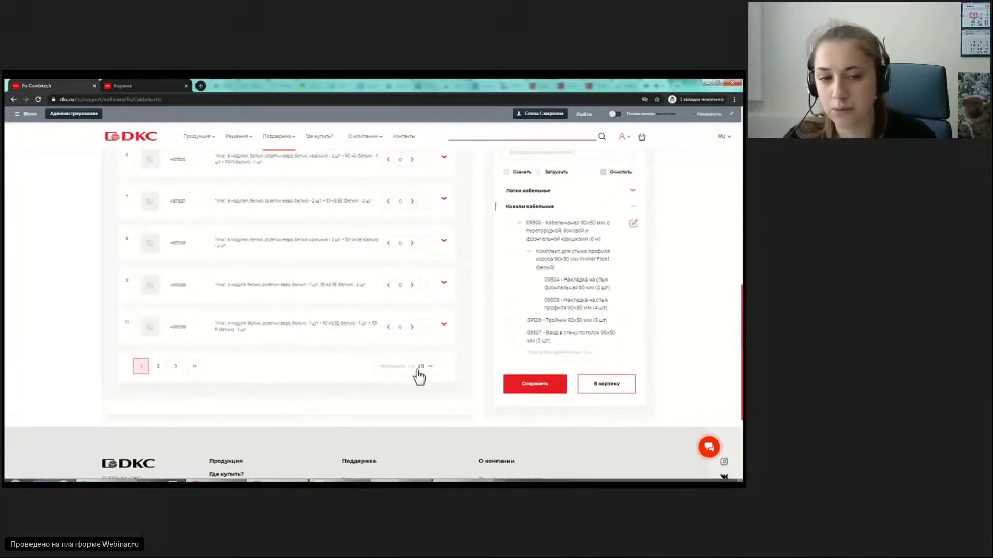
click(419, 368)
scroll(416, 370, down, 1)
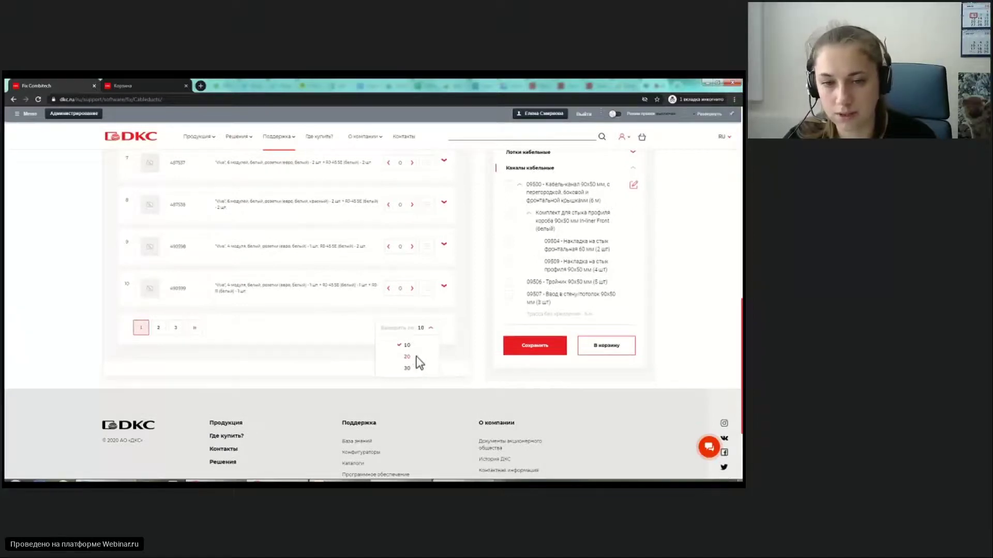
click(415, 357)
scroll(419, 363, down, 11)
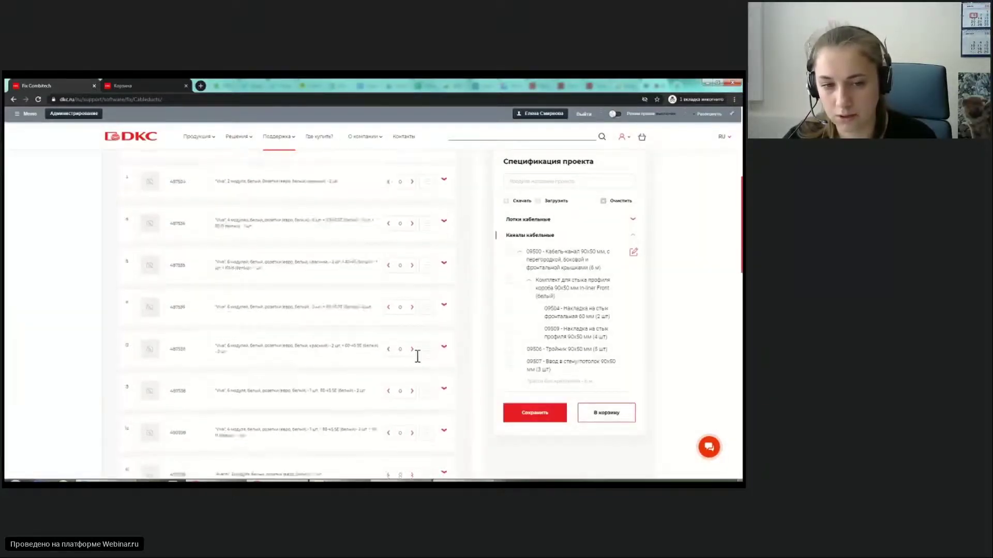
scroll(417, 357, down, 1)
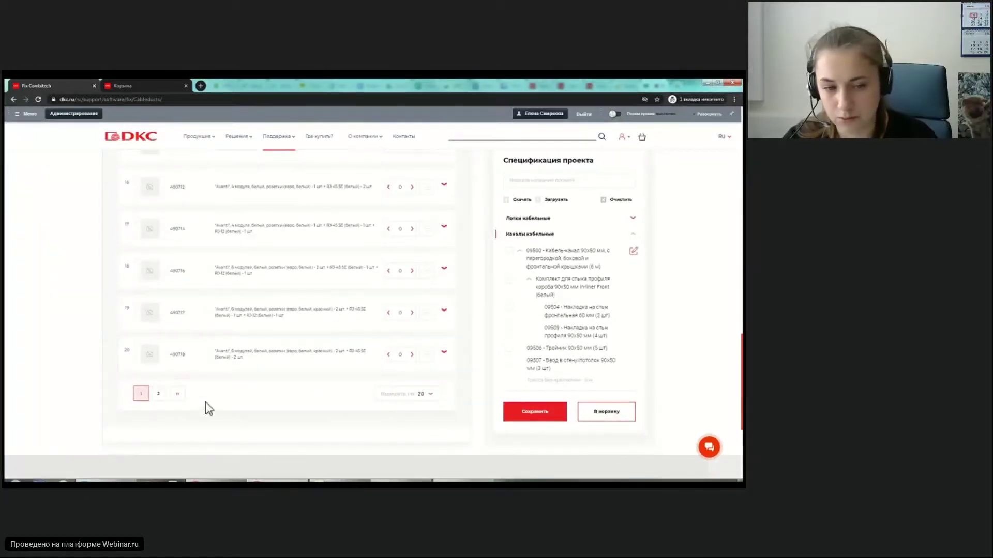
- On page 2 of the templates, add 6 pieces of the "Avanti" 6-module white template with two euro sockets and two RJ-45 5E to the specification
click(158, 397)
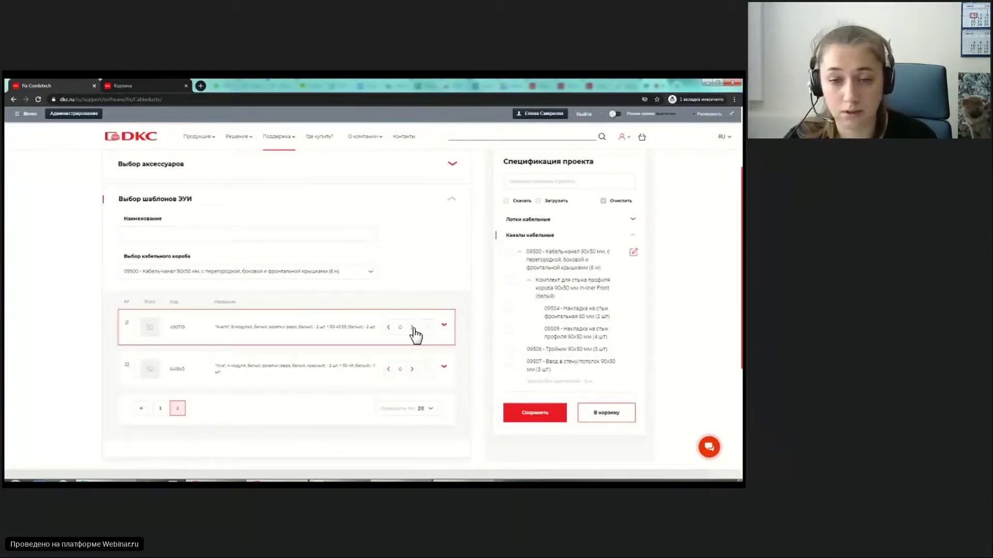
click(413, 327)
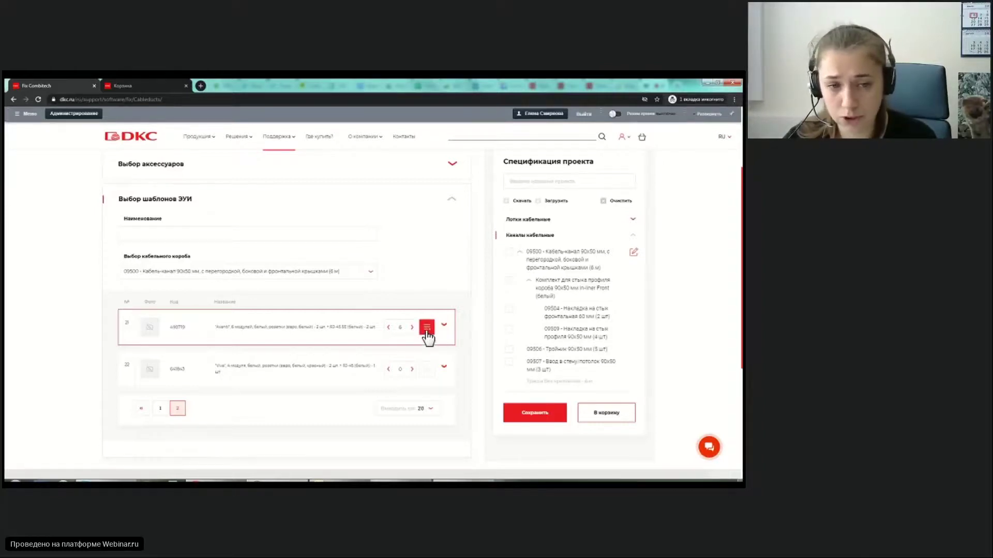
click(427, 327)
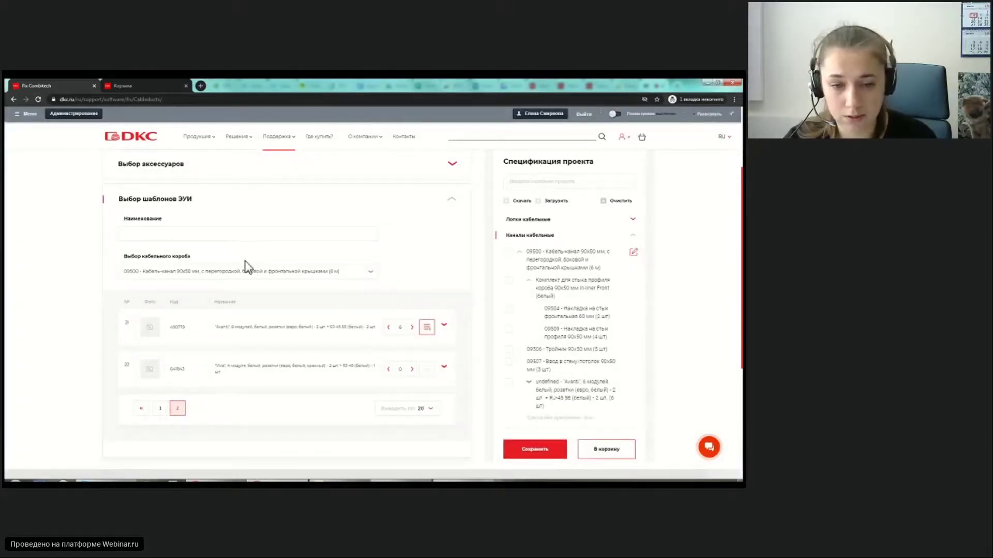
- Return to the first page of ЭУИ templates and filter them by the name rj-45
click(161, 410)
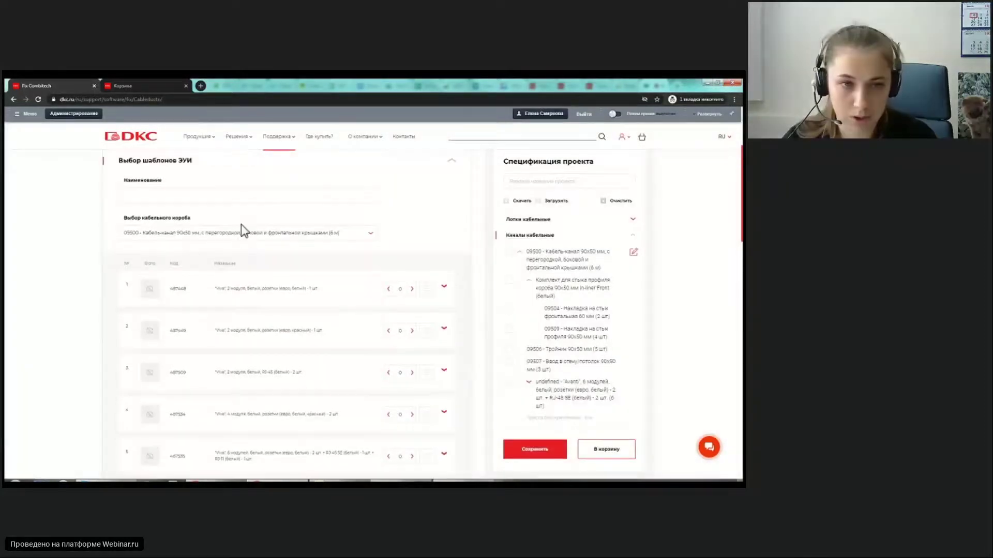
click(259, 197)
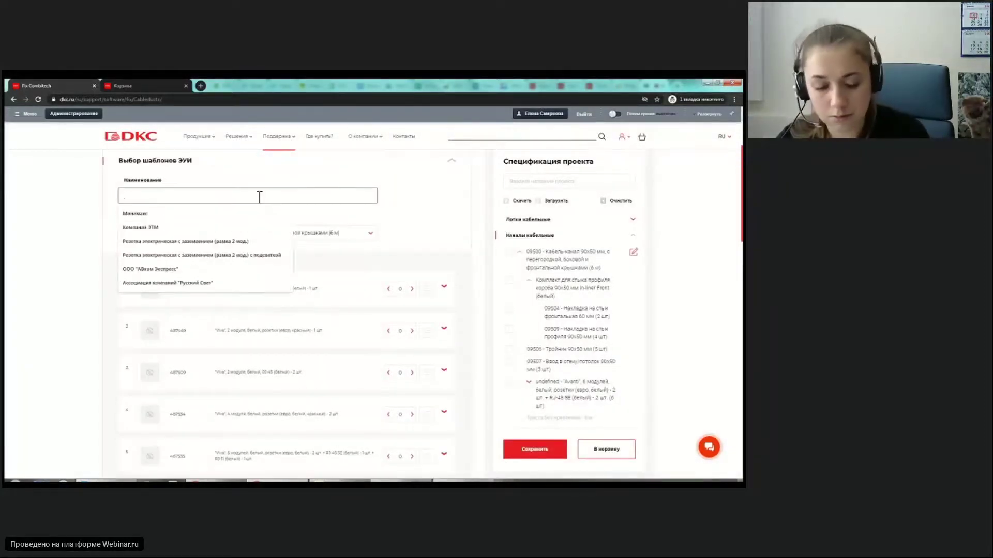
text(r)
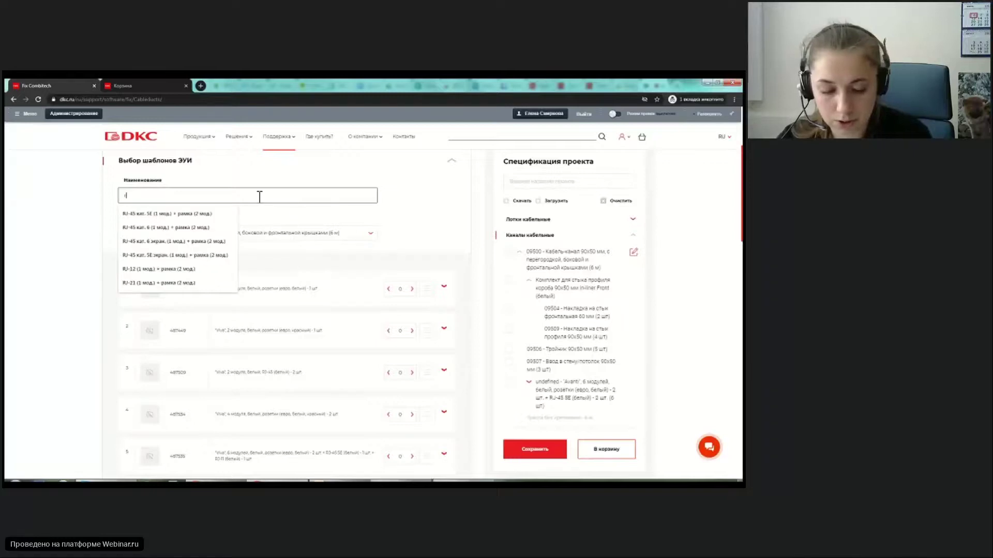
text(j-45)
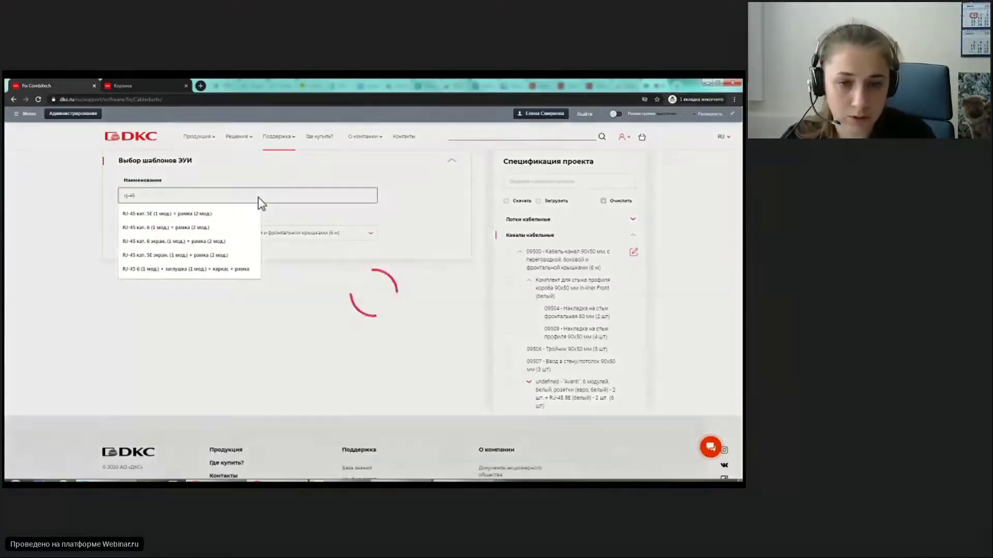
scroll(450, 228, down, 3)
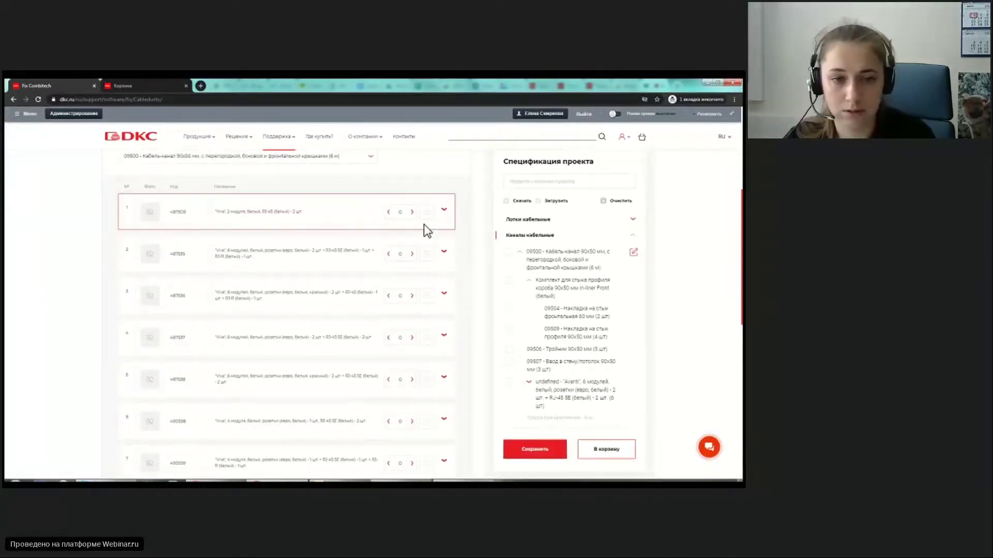
- Look through the filtered list of RJ-45 ЭУИ templates for the 09500 cable channel
scroll(308, 236, down, 1)
scroll(252, 219, up, 1)
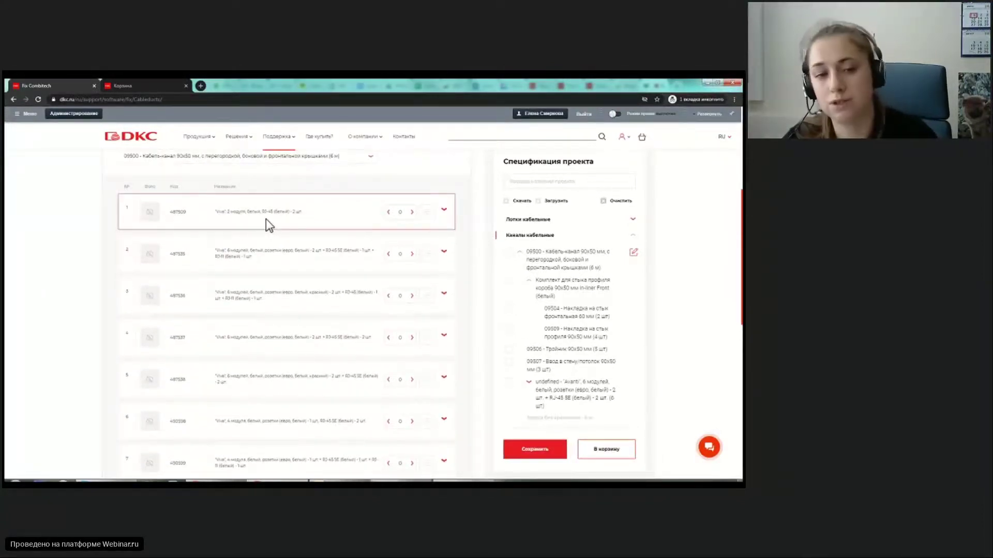
scroll(286, 257, down, 5)
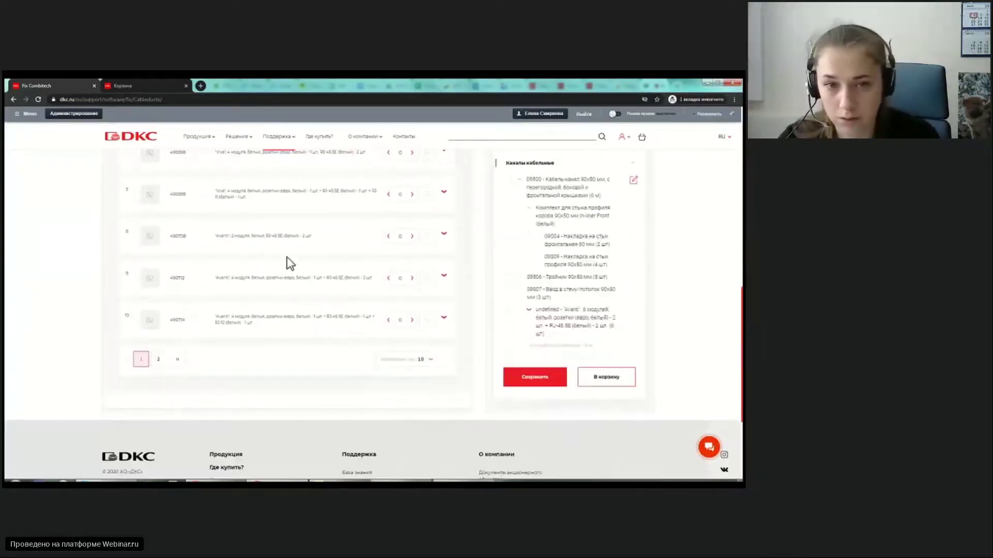
scroll(290, 263, up, 7)
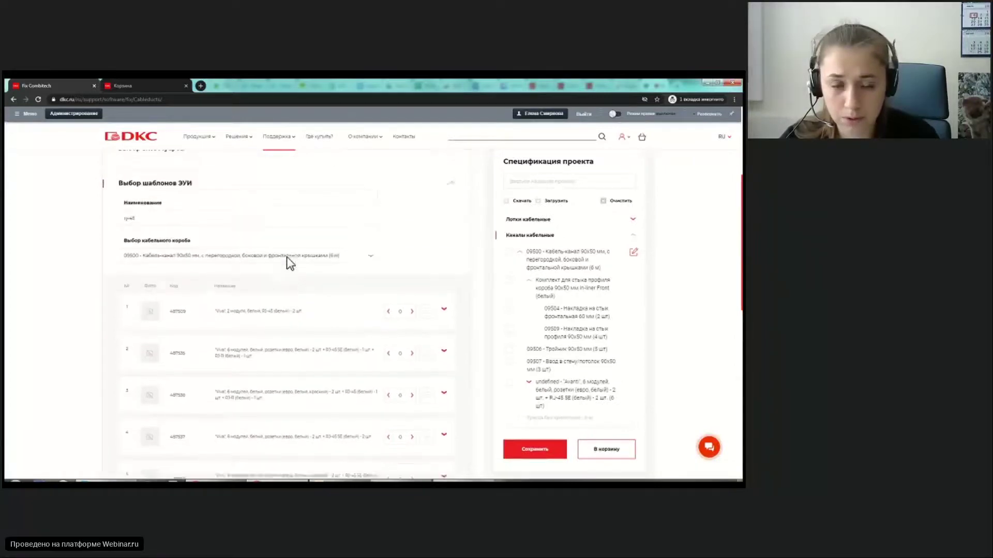
scroll(289, 262, up, 3)
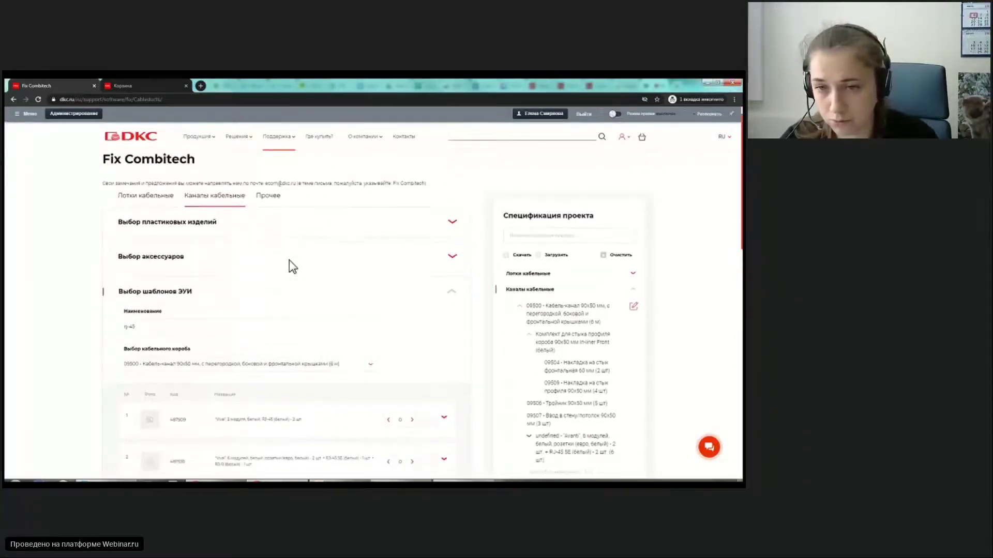
scroll(289, 261, down, 2)
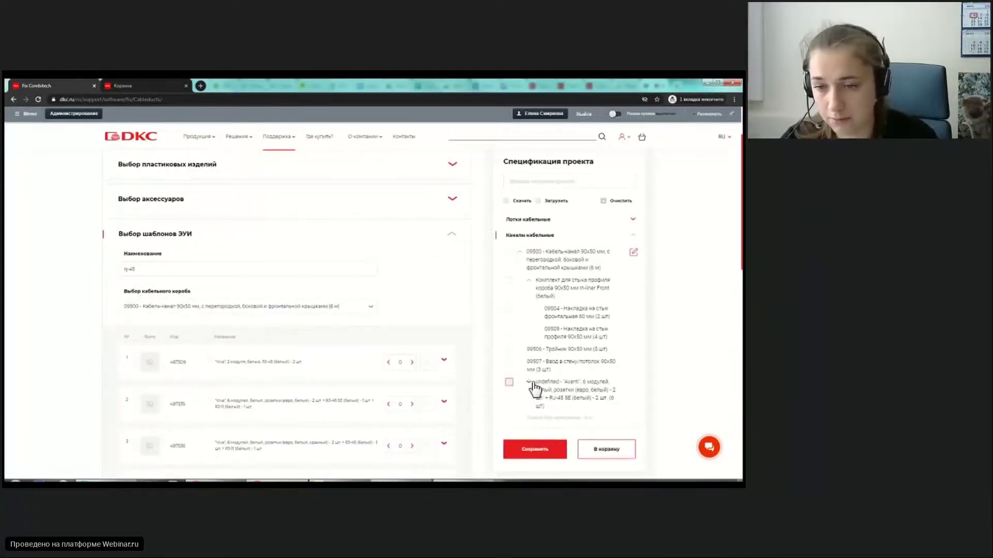
- Expand the "Avanti" 6-module template in the project specification and review its components along with the other items under cable channel 09500
click(536, 384)
scroll(613, 347, down, 2)
scroll(641, 336, down, 5)
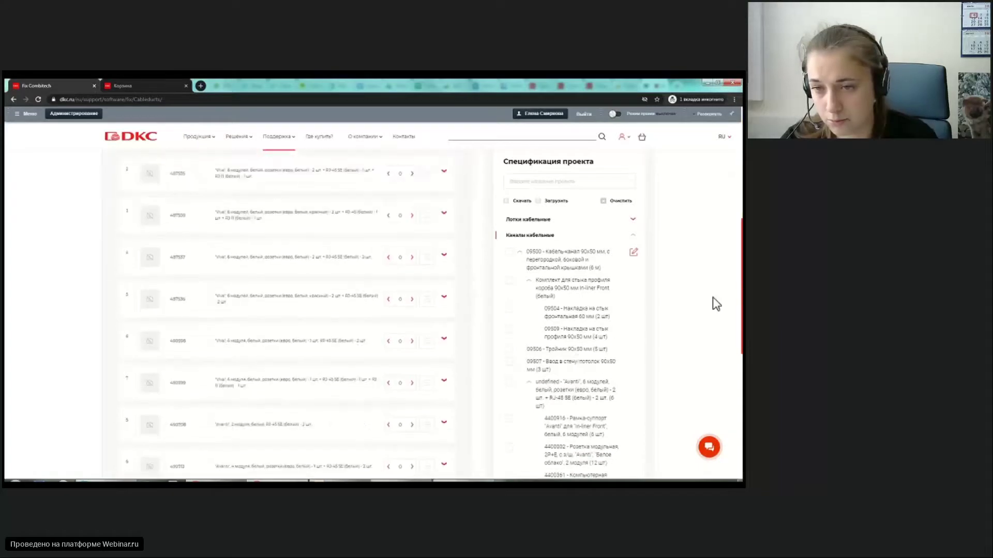
scroll(714, 302, up, 3)
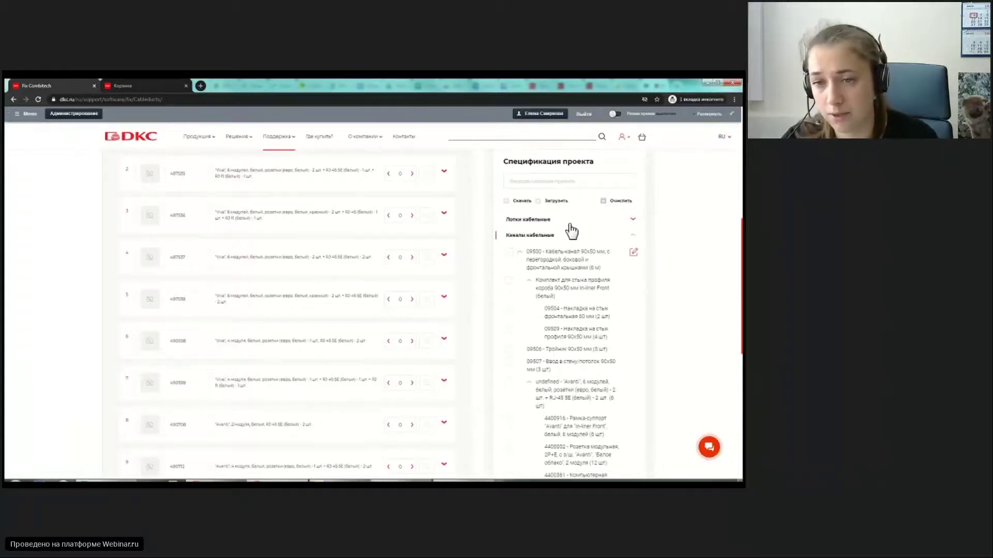
scroll(569, 243, down, 5)
scroll(602, 277, up, 5)
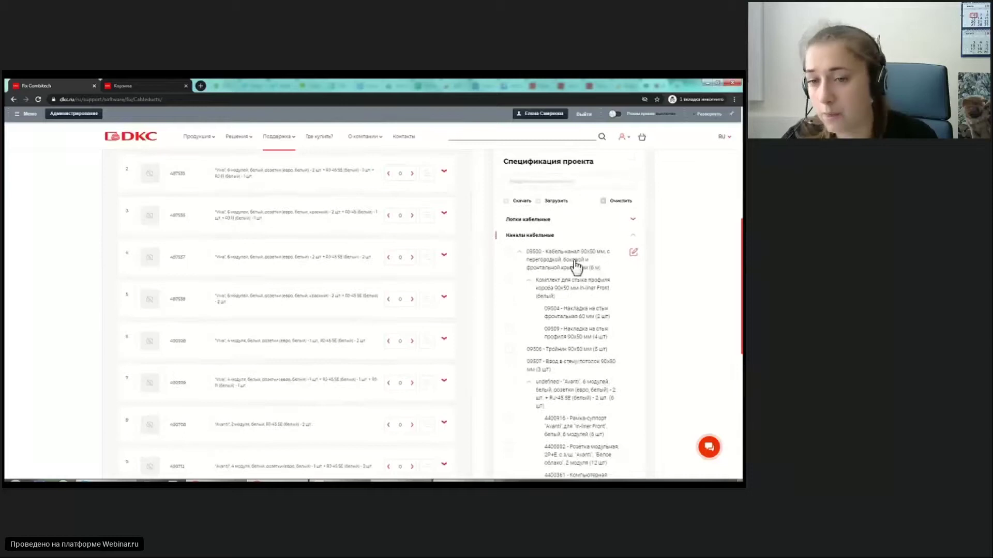
scroll(572, 255, down, 5)
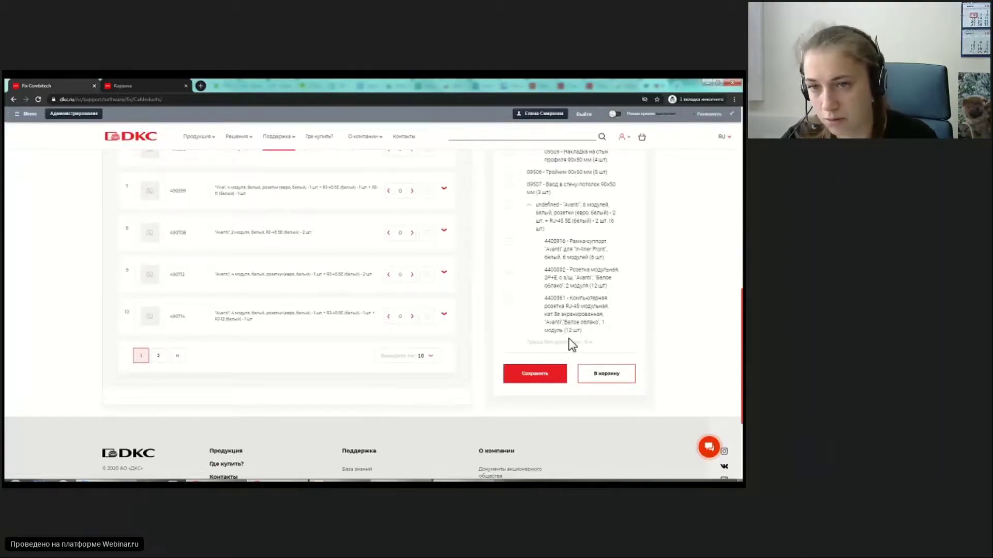
scroll(571, 344, up, 5)
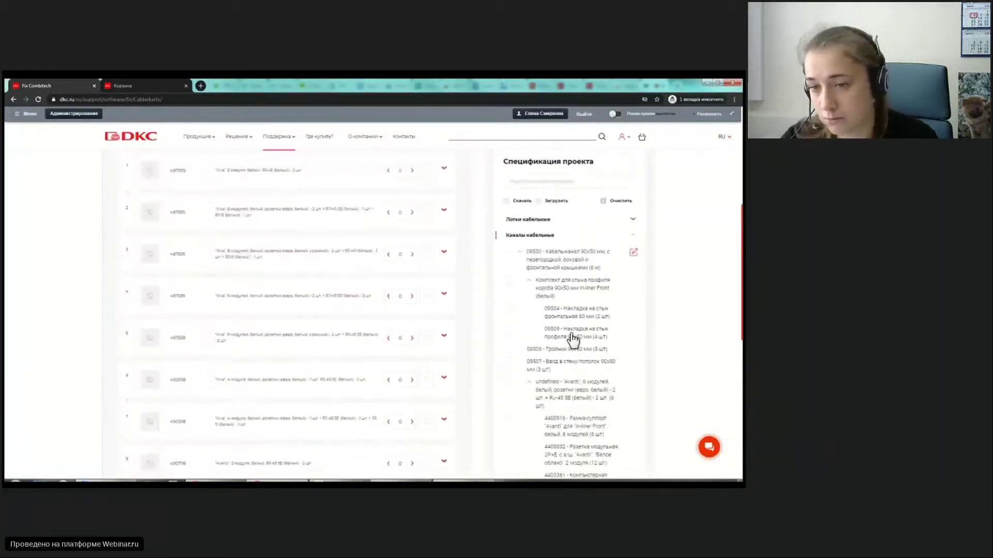
scroll(595, 279, down, 3)
scroll(676, 283, down, 3)
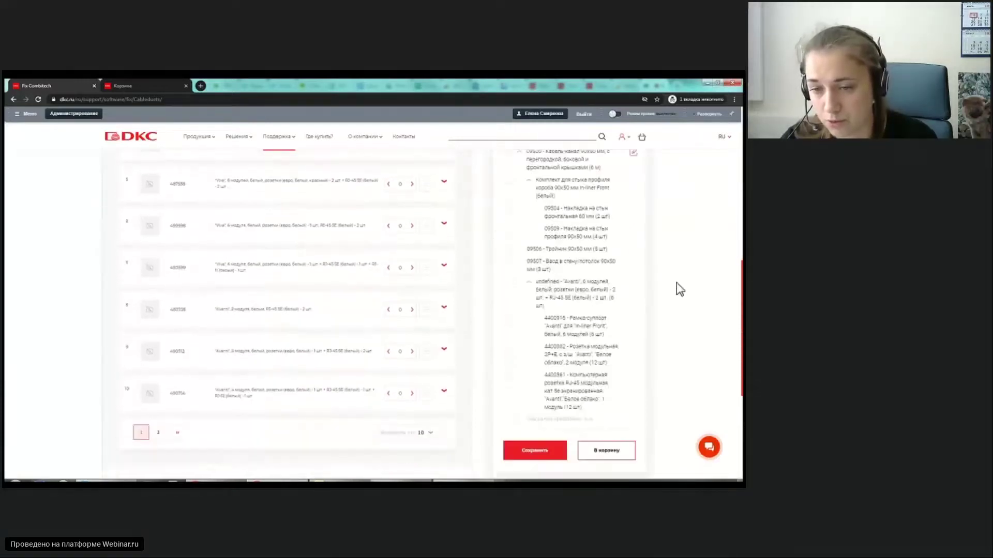
scroll(677, 283, up, 5)
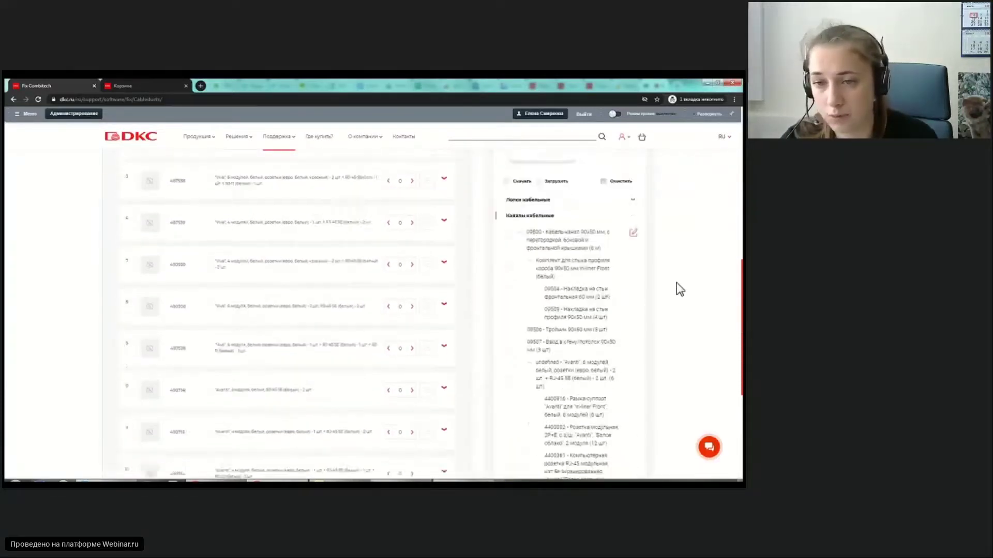
- Collapse the In-liner Front profile joint kit and the whole 09500 cable channel entry in the project specification
click(546, 240)
click(546, 241)
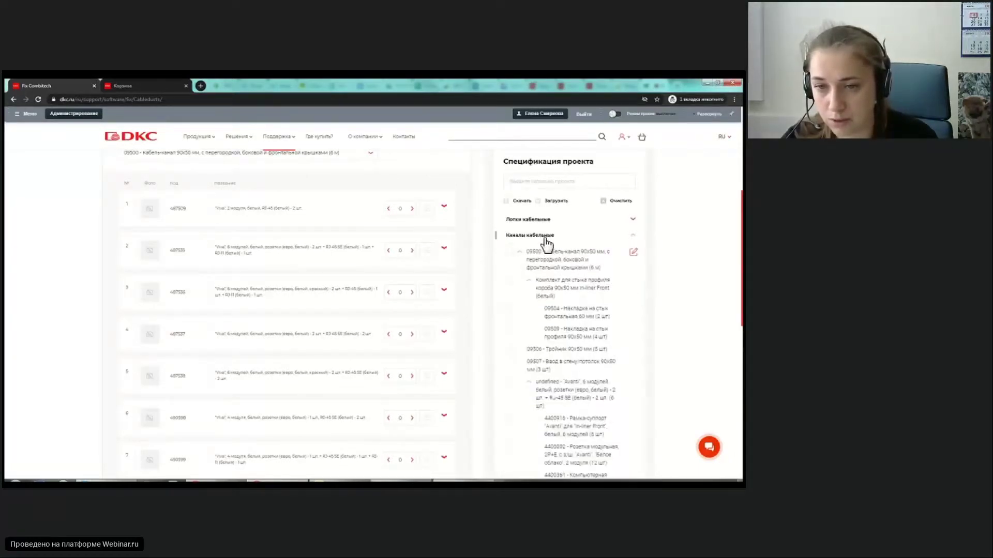
click(528, 280)
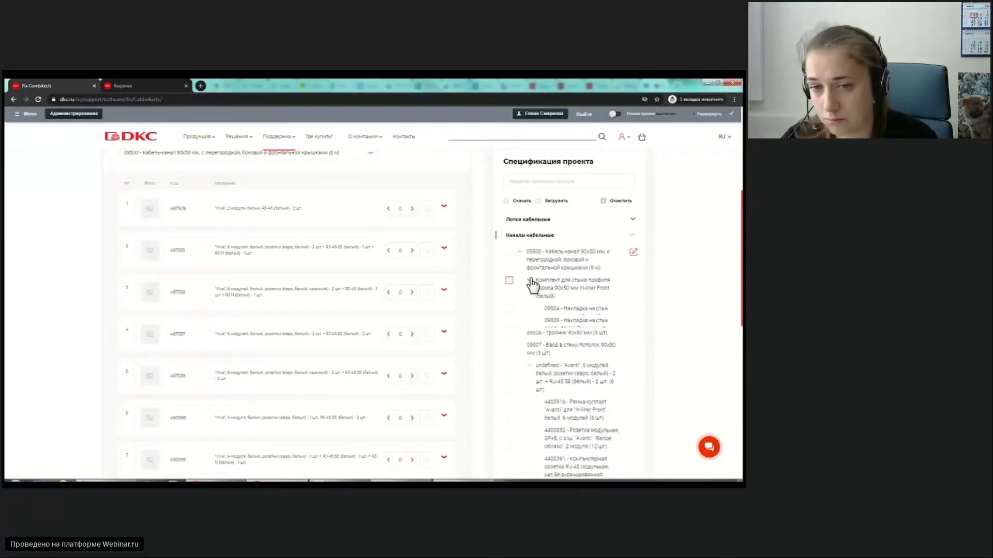
click(524, 255)
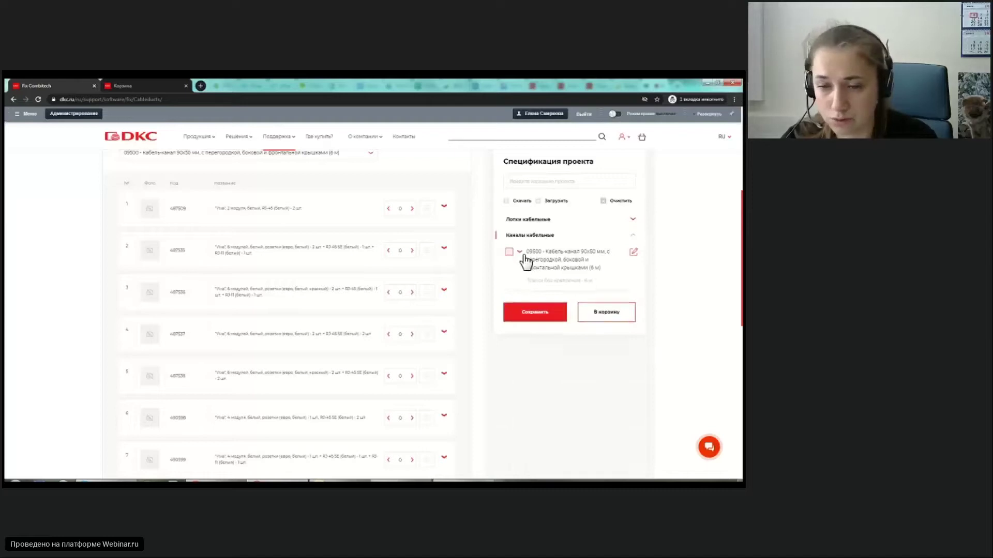
click(524, 255)
click(523, 256)
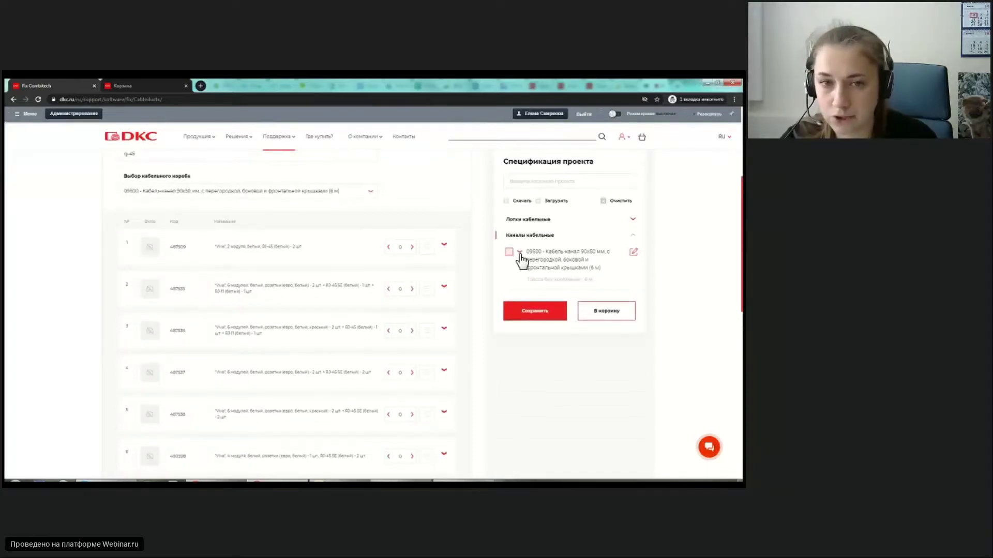
- Open the Прочее section and search the product catalogue by the name "труба"
scroll(326, 259, up, 4)
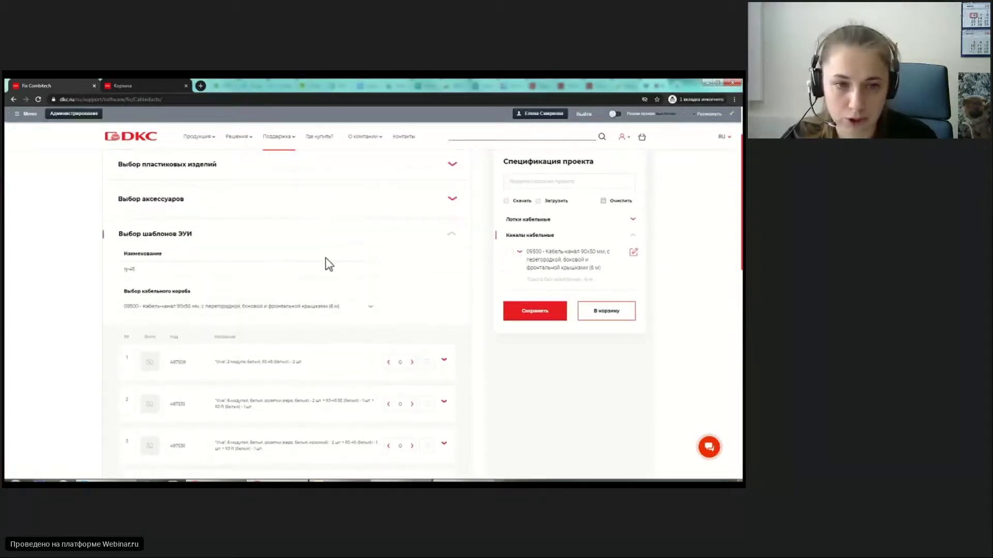
click(281, 220)
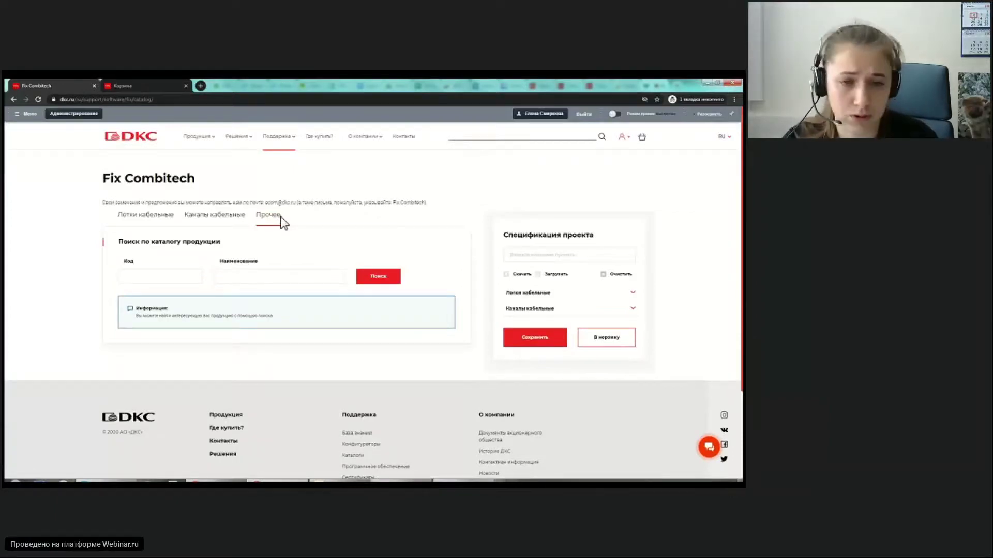
click(248, 275)
text(пн)
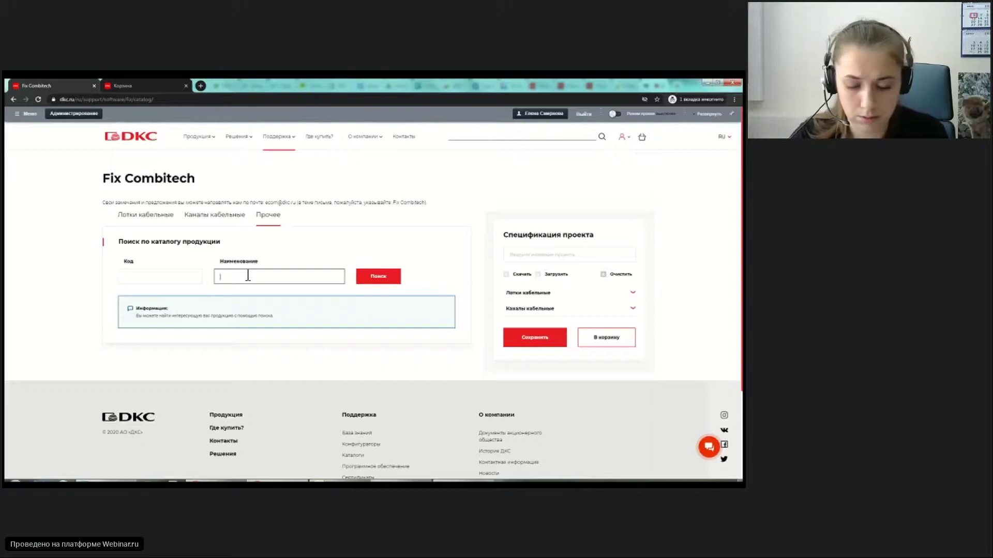
text(труба)
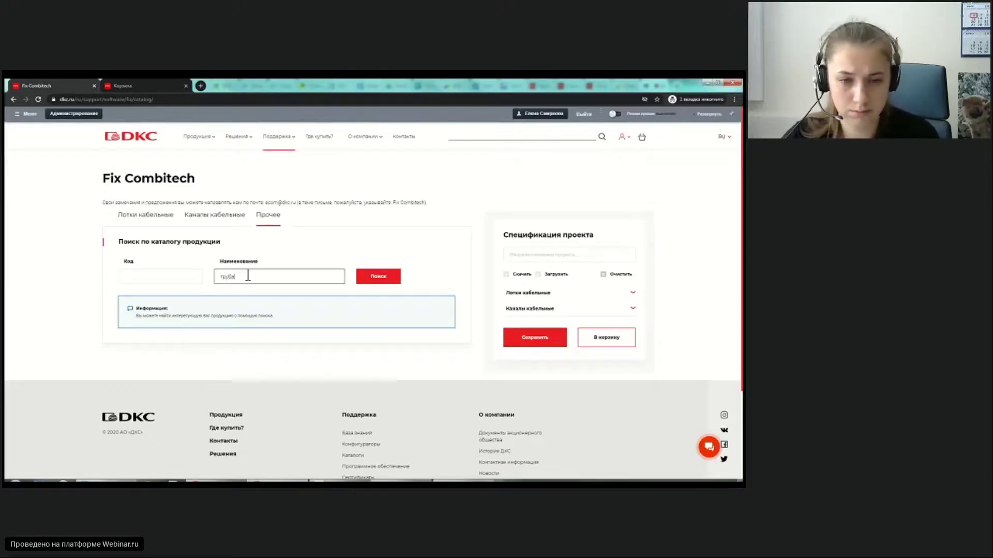
key(Return)
- Look through the found products and add 5 m of the 121990 double-wall flexible ПНД pipe to the specification
scroll(250, 280, down, 1)
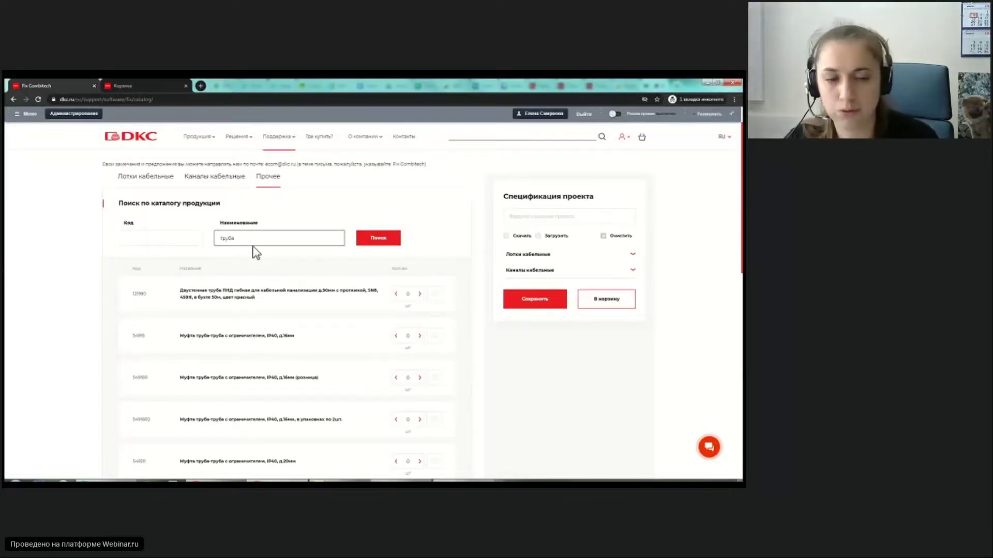
scroll(277, 295, down, 1)
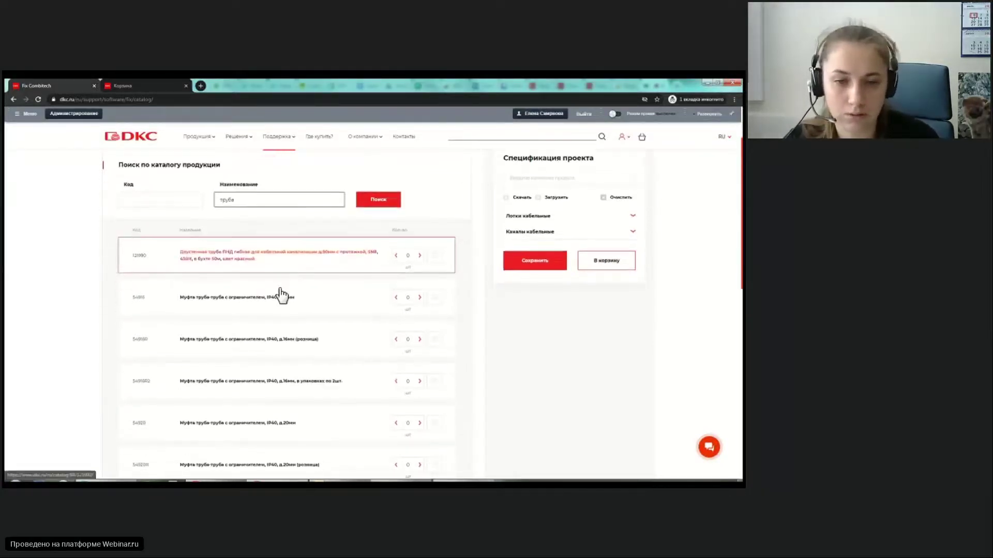
scroll(280, 290, down, 7)
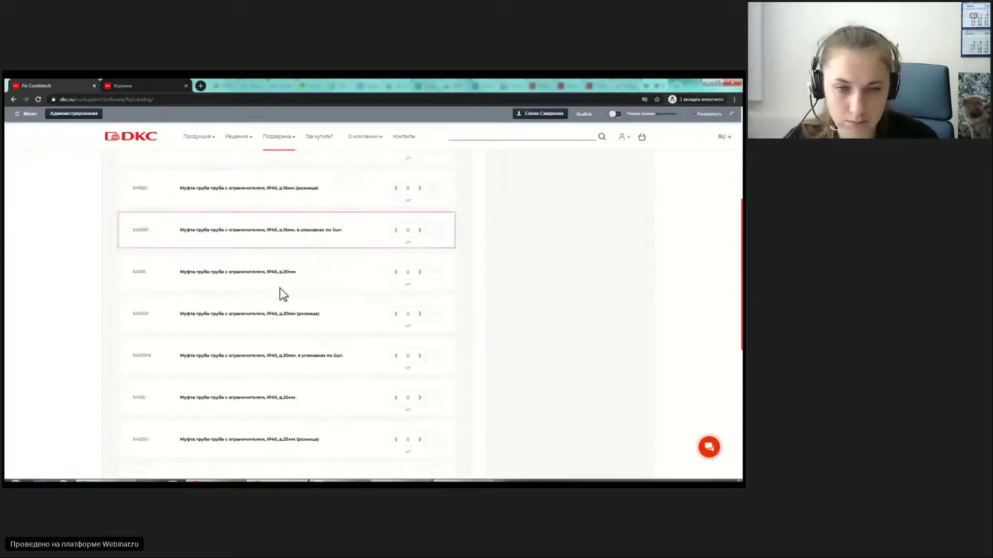
scroll(280, 290, up, 3)
scroll(282, 295, up, 10)
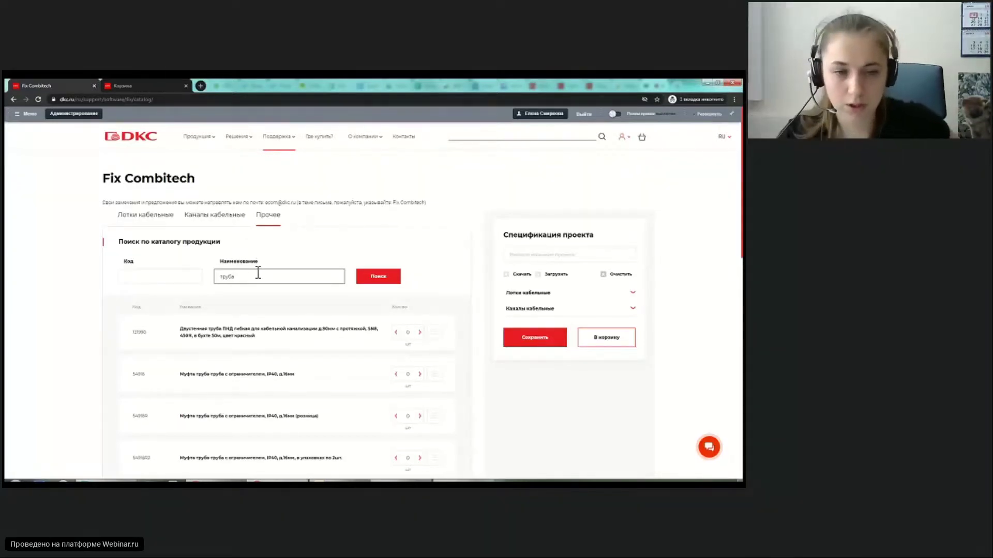
scroll(258, 272, down, 1)
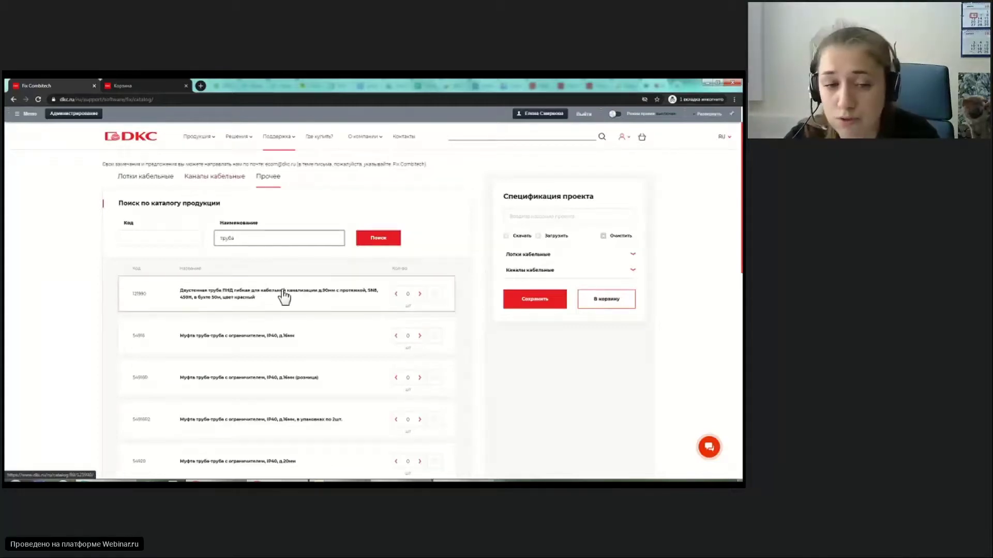
scroll(276, 291, down, 1)
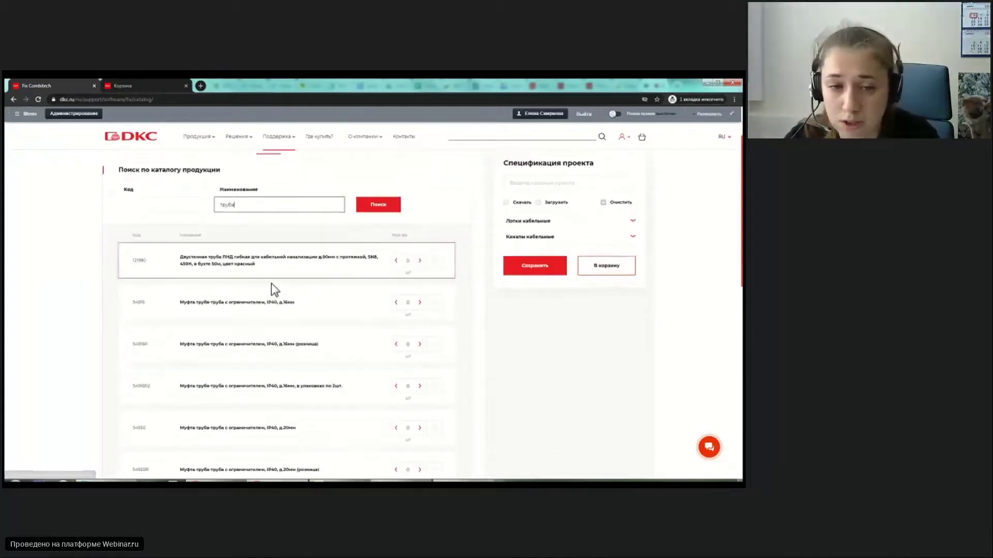
click(419, 256)
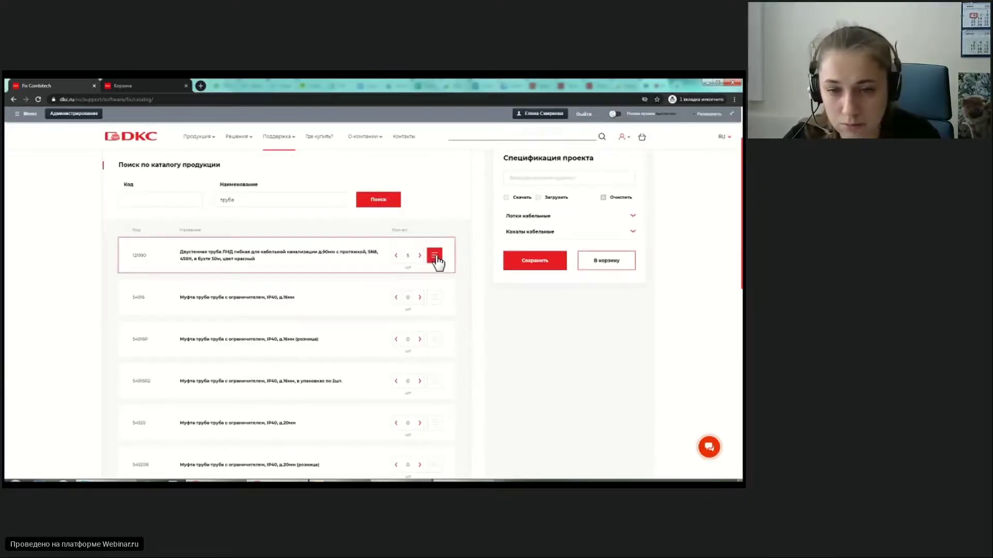
click(434, 256)
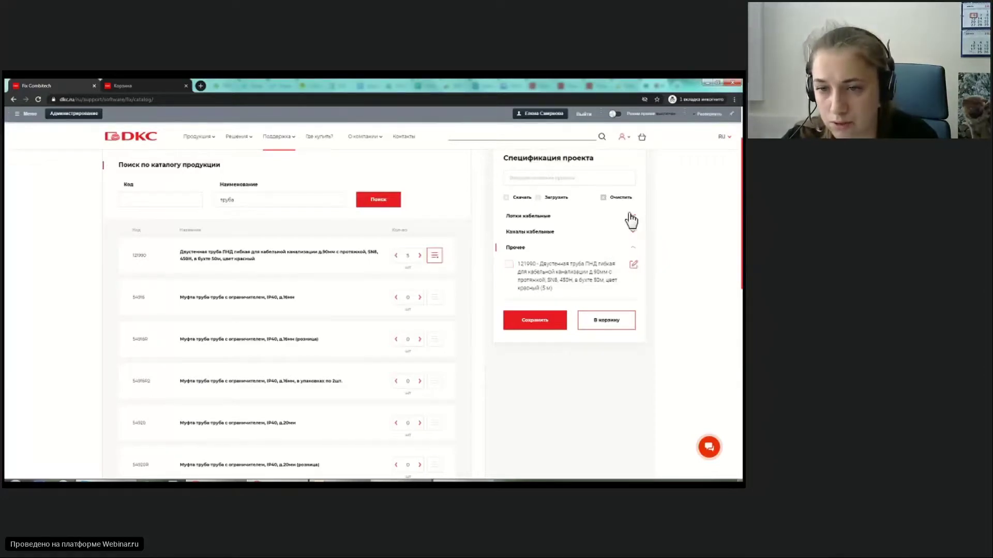
- Expand the Каналы кабельные and Лотки кабельные groups in the specification and show the contents of tray 35010
click(633, 239)
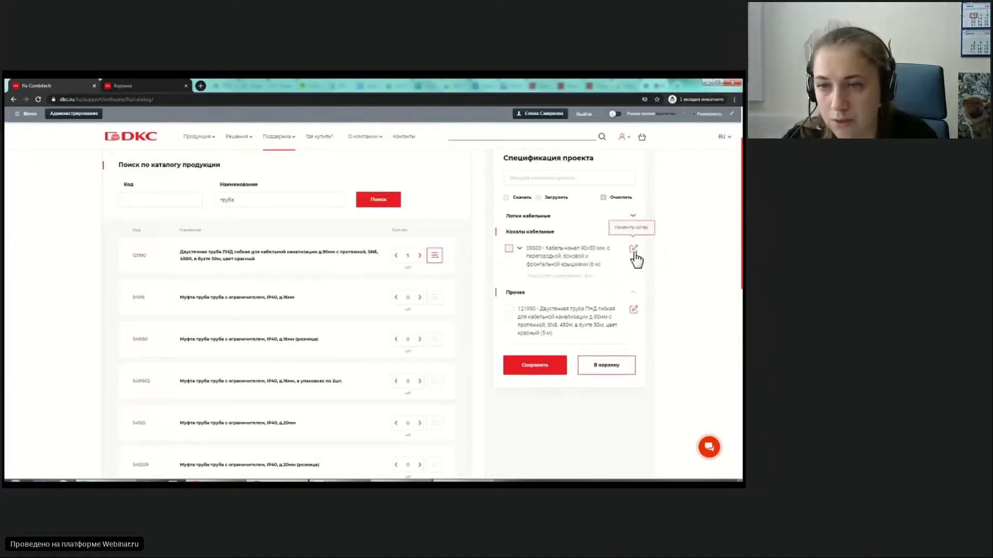
click(633, 216)
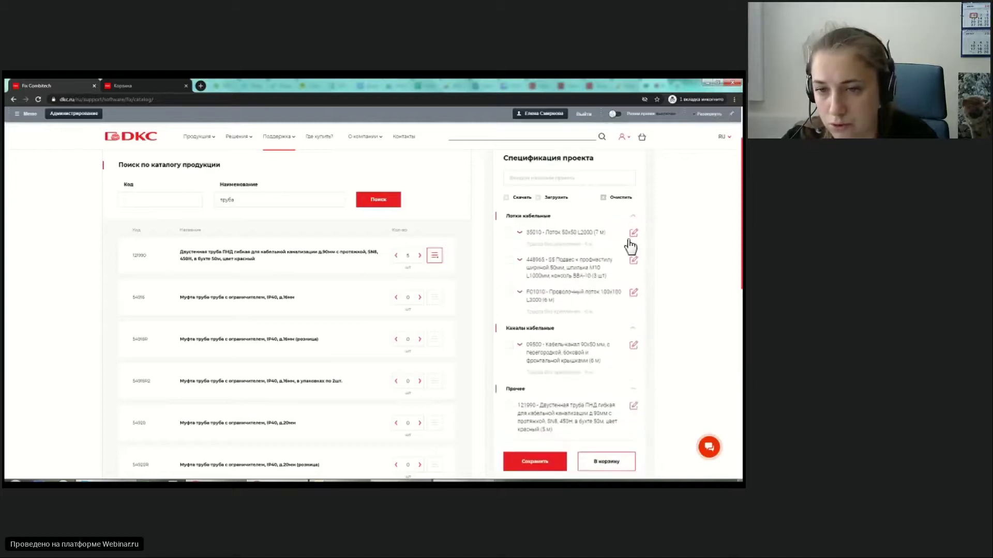
click(519, 234)
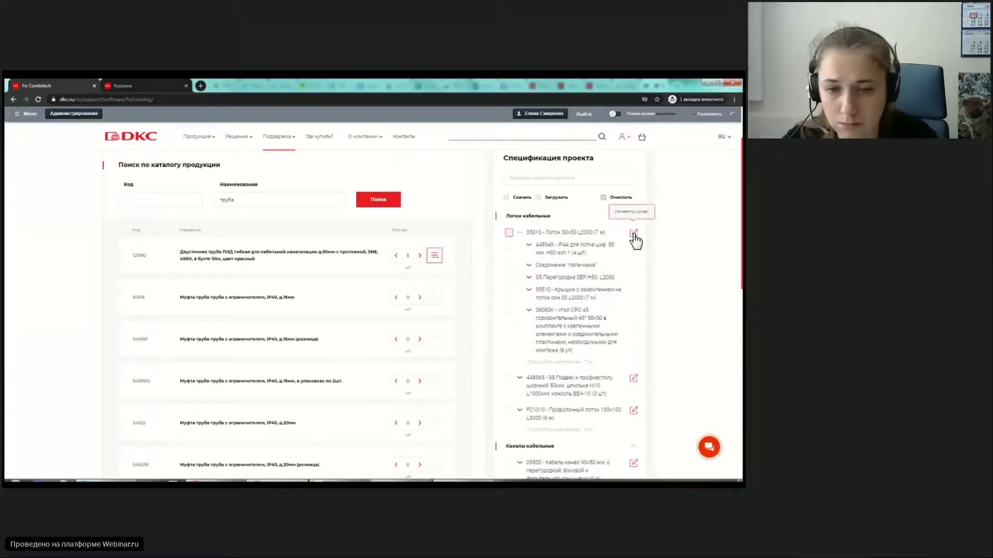
- Set the length of tray 35010 (Лоток 50x50 L2000) in the specification to 13 m and save the position
click(633, 233)
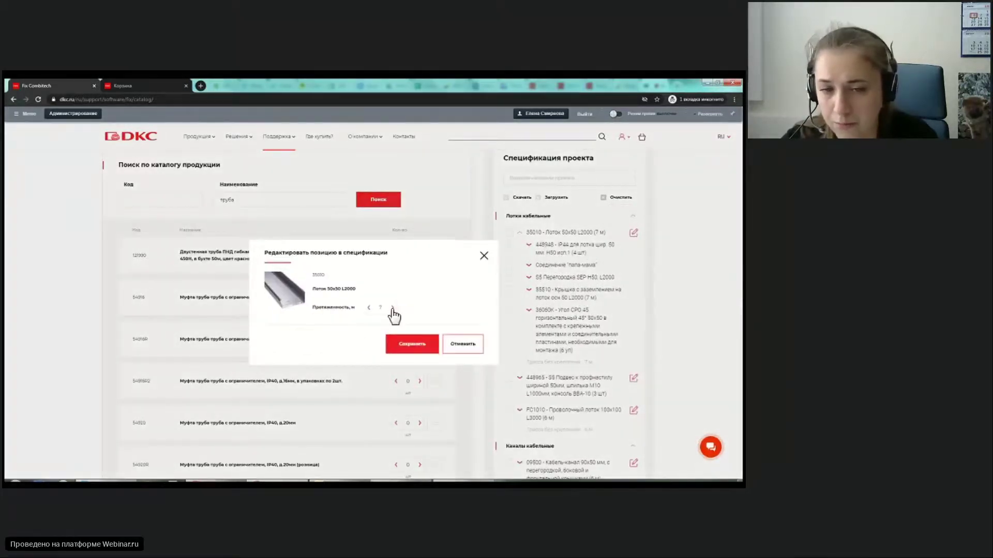
click(403, 339)
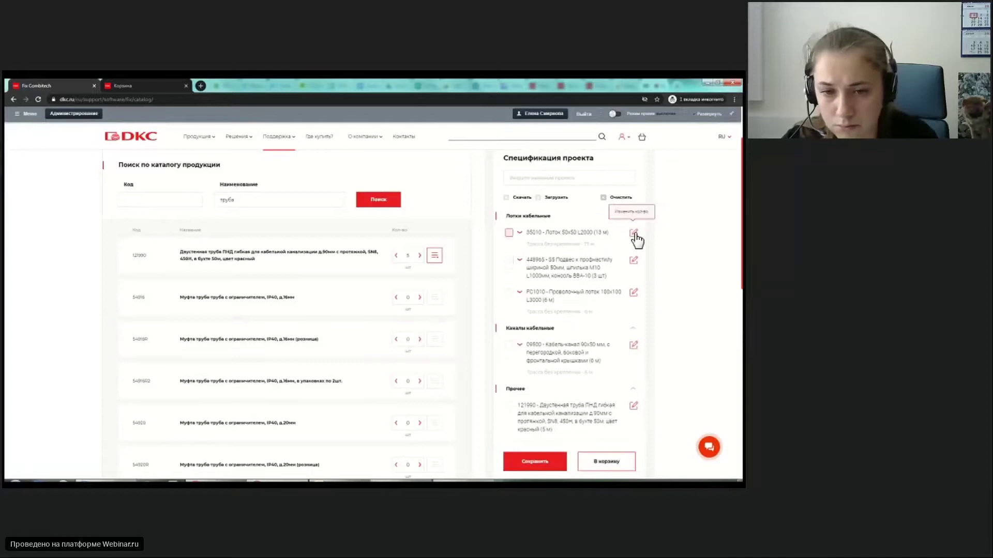
click(634, 234)
click(412, 348)
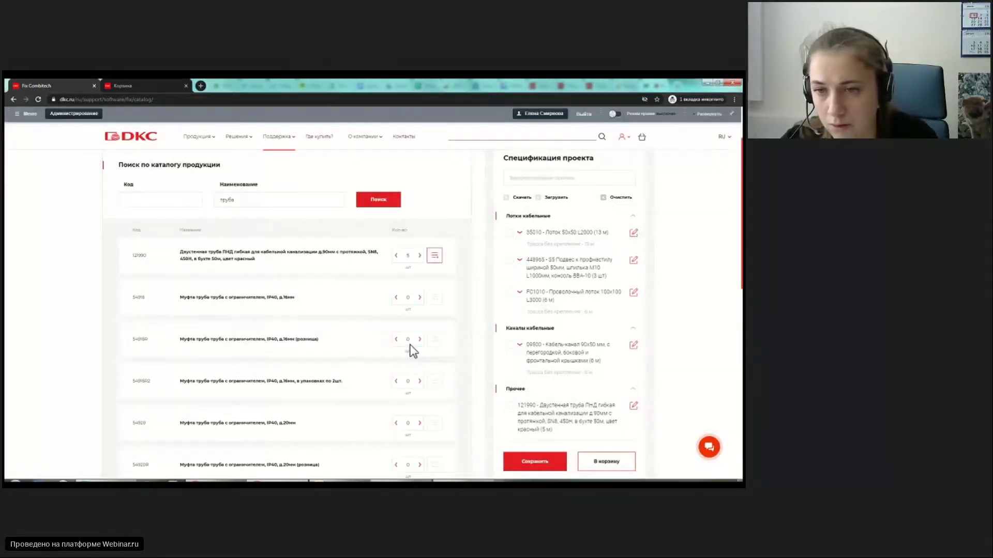
scroll(580, 259, down, 1)
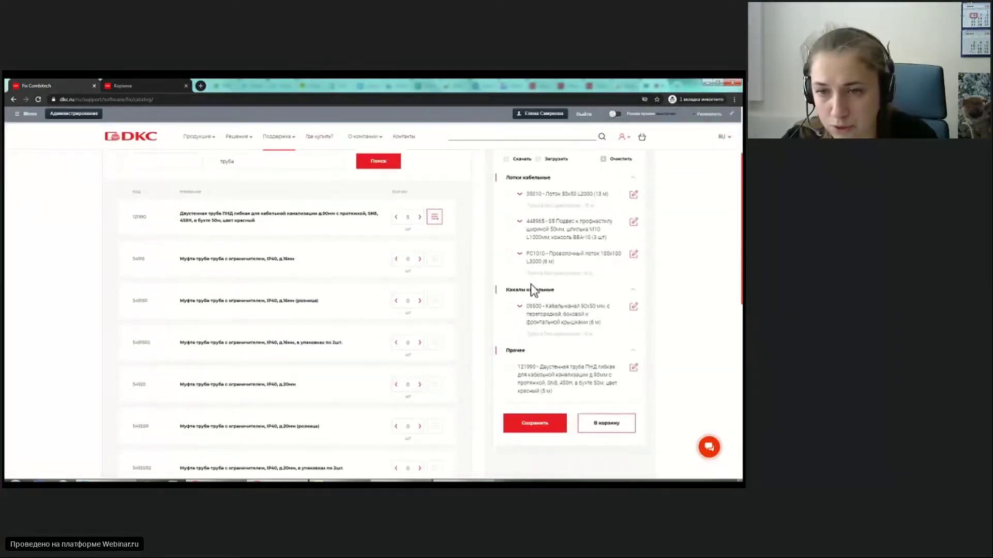
- Show the components of the 448965 suspension position in the project specification, look through them and collapse the list
click(519, 222)
click(520, 222)
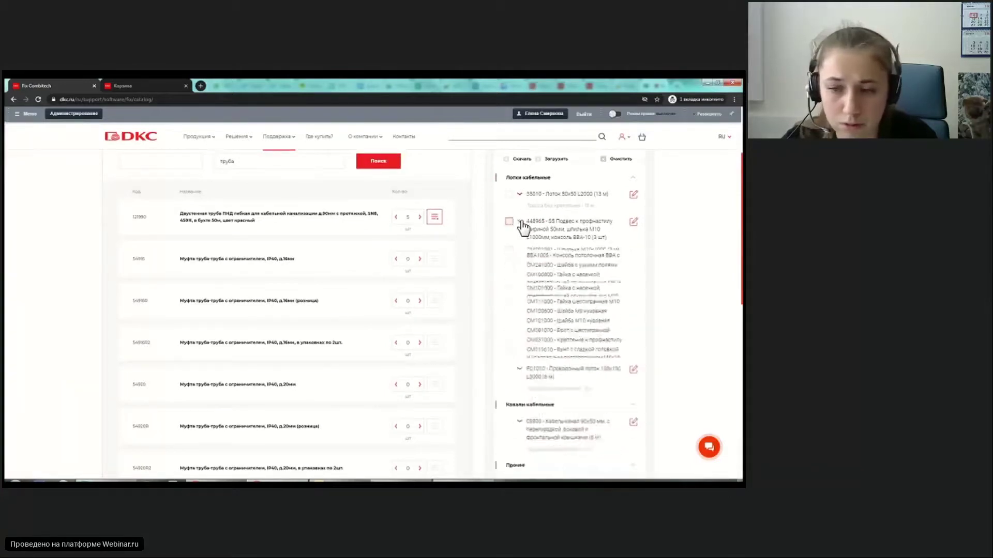
scroll(511, 266, down, 2)
scroll(512, 266, up, 2)
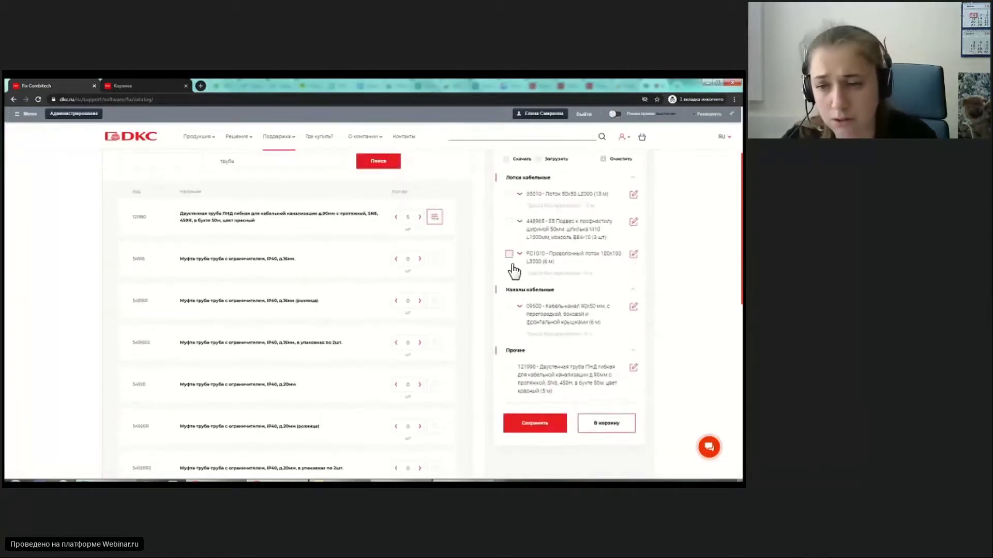
- Download the project specification in XLSX format and save the file to the Загрузки folder
scroll(513, 269, up, 2)
scroll(513, 270, up, 1)
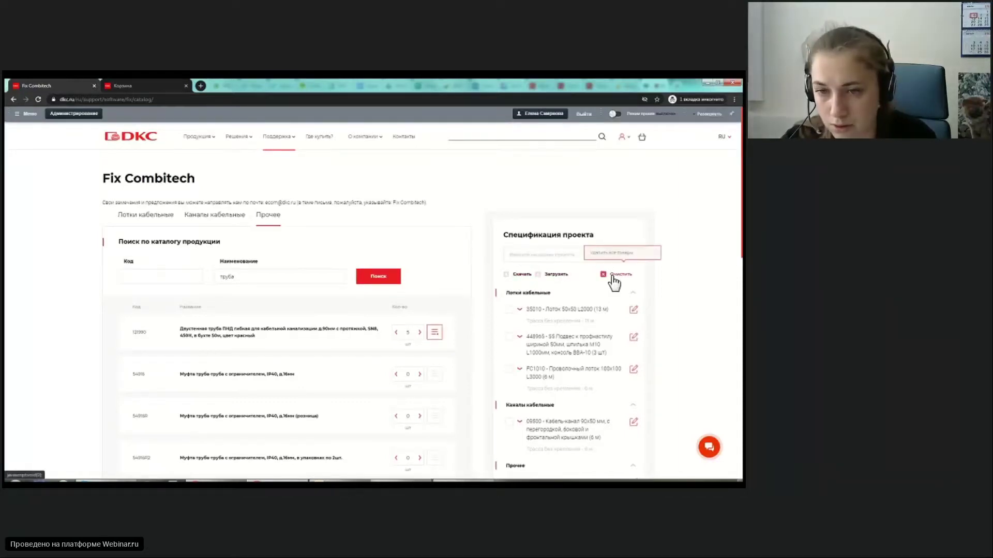
click(521, 277)
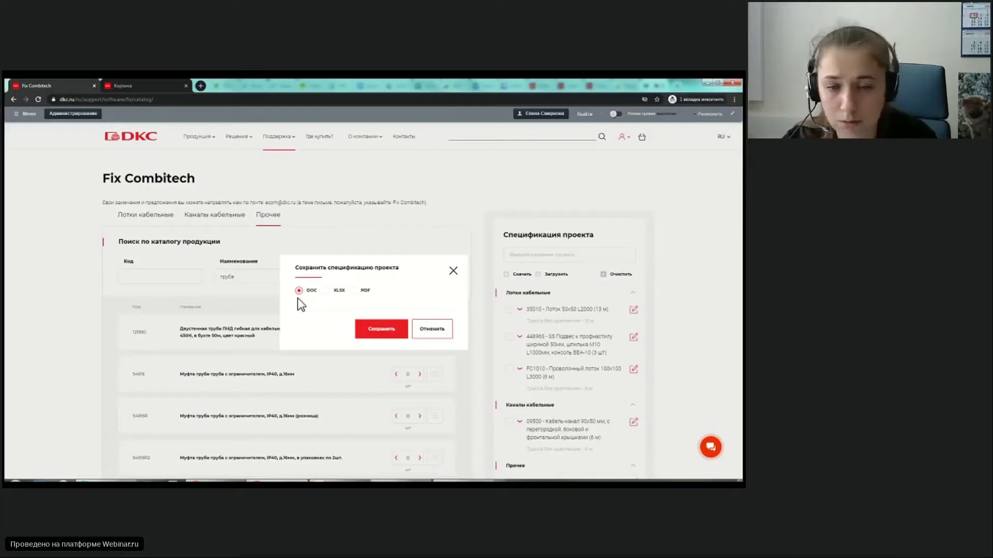
click(327, 292)
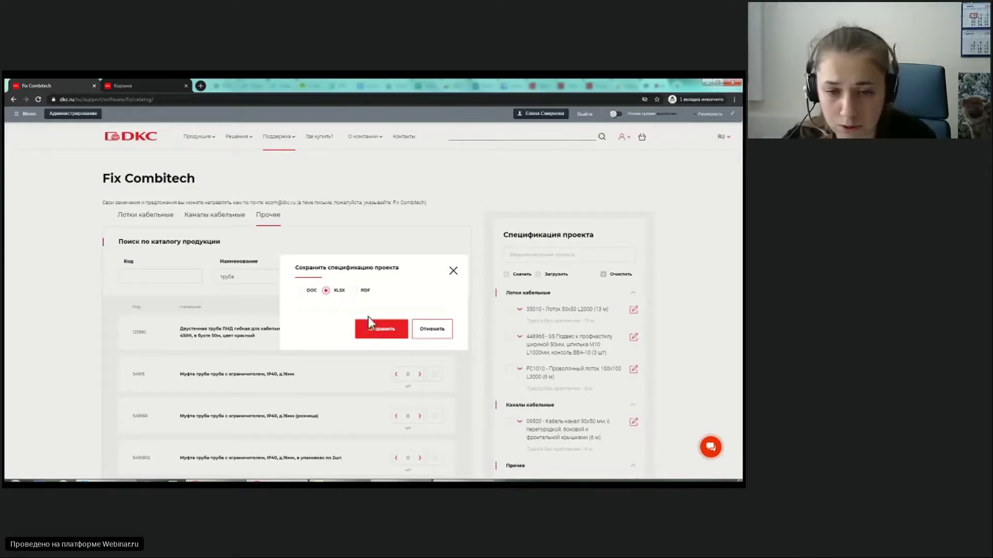
click(381, 330)
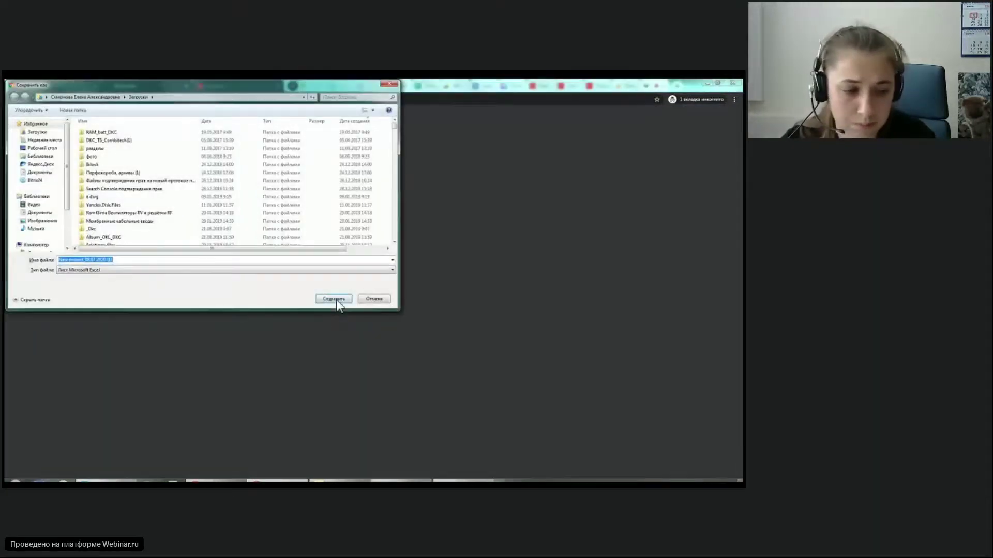
click(333, 299)
- Open the downloaded New project workbook in Excel, maximize its window and allow editing
click(66, 467)
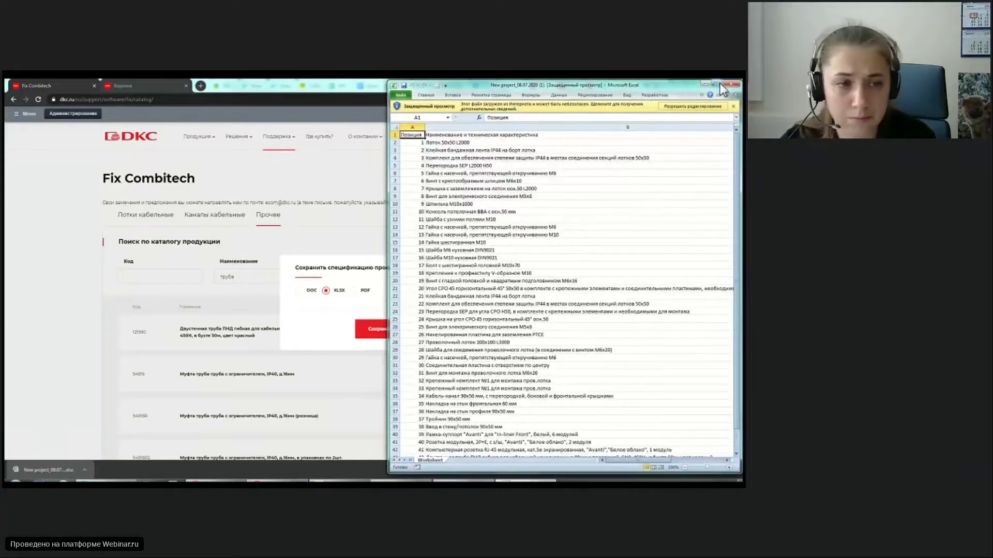
click(717, 85)
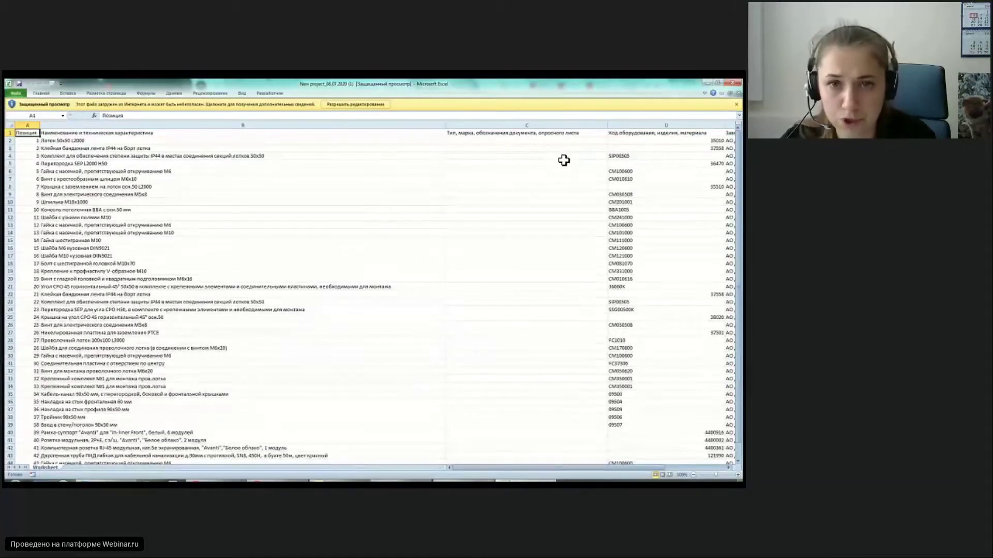
click(345, 105)
click(348, 207)
- Examine the «Код оборудования, изделия, материала» and «Количество» columns through all rows, then close the workbook and the specification saving dialog
drag(467, 468, 520, 470)
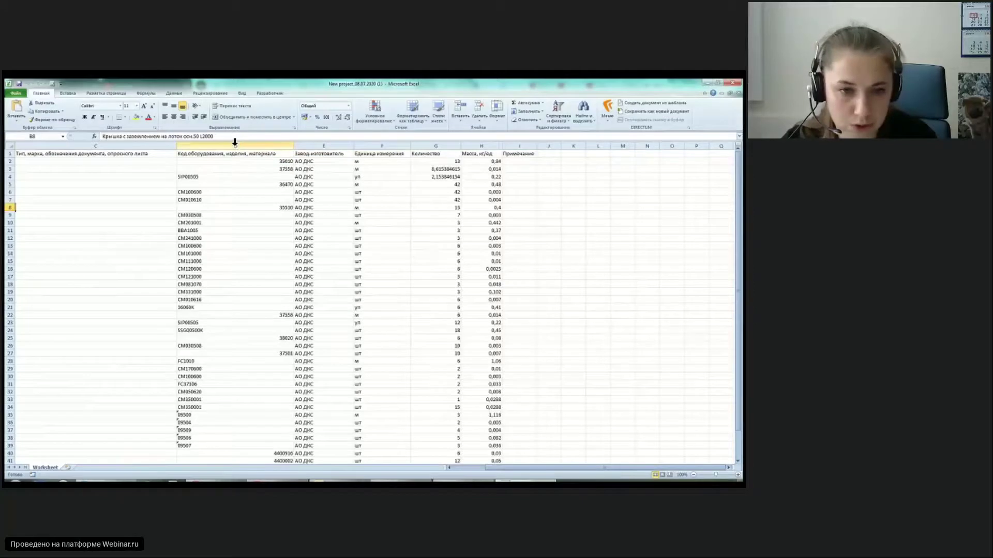
click(256, 215)
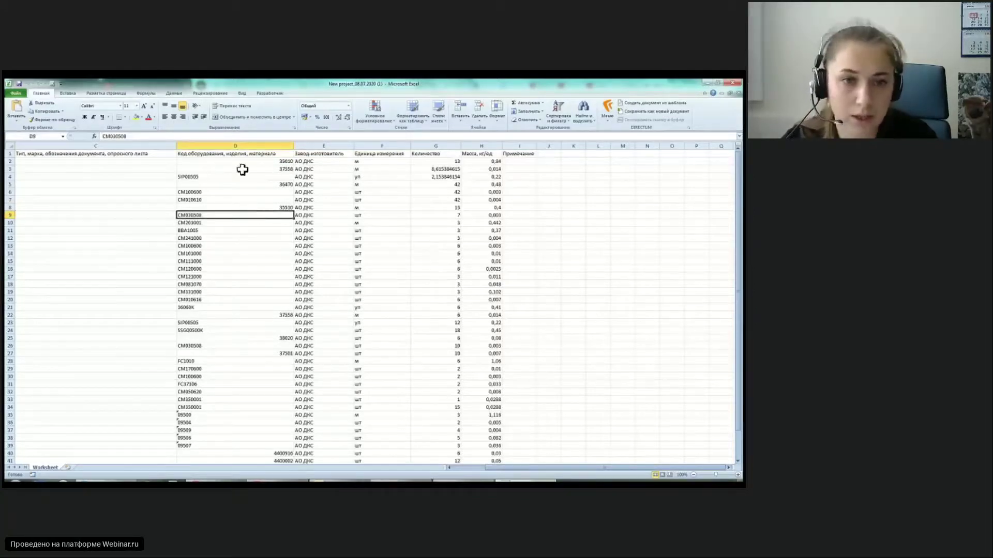
click(241, 143)
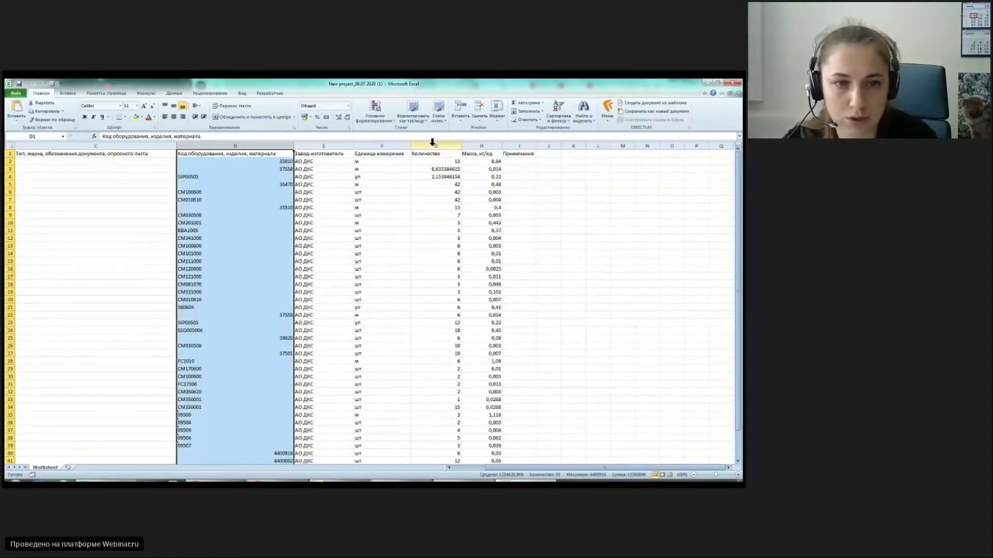
click(433, 143)
click(228, 143)
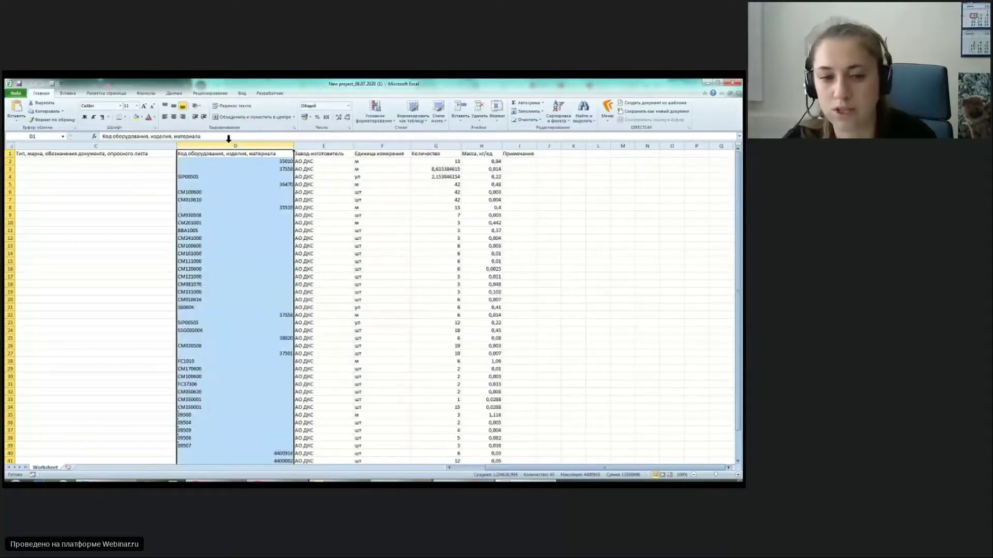
scroll(258, 207, down, 5)
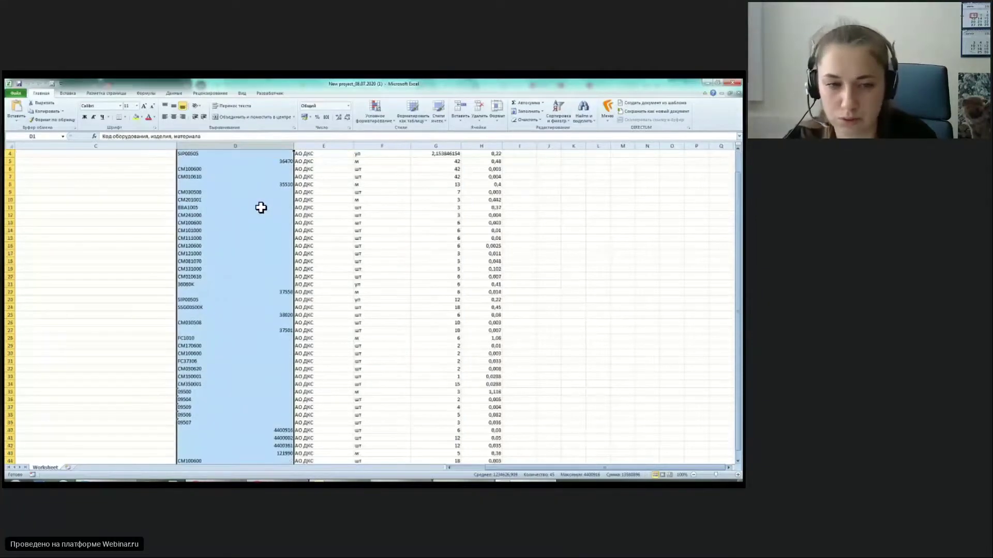
scroll(260, 238, up, 1)
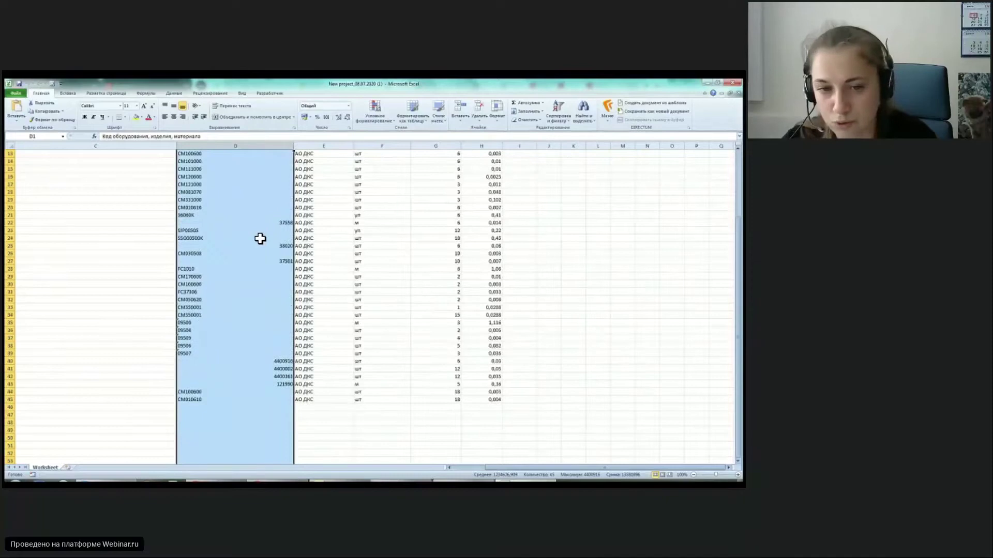
scroll(260, 238, up, 4)
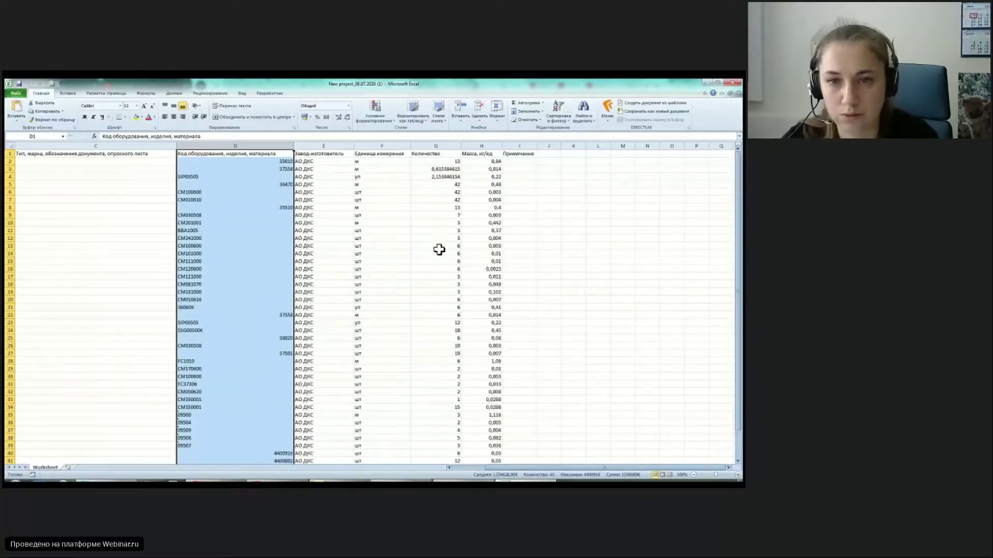
click(428, 146)
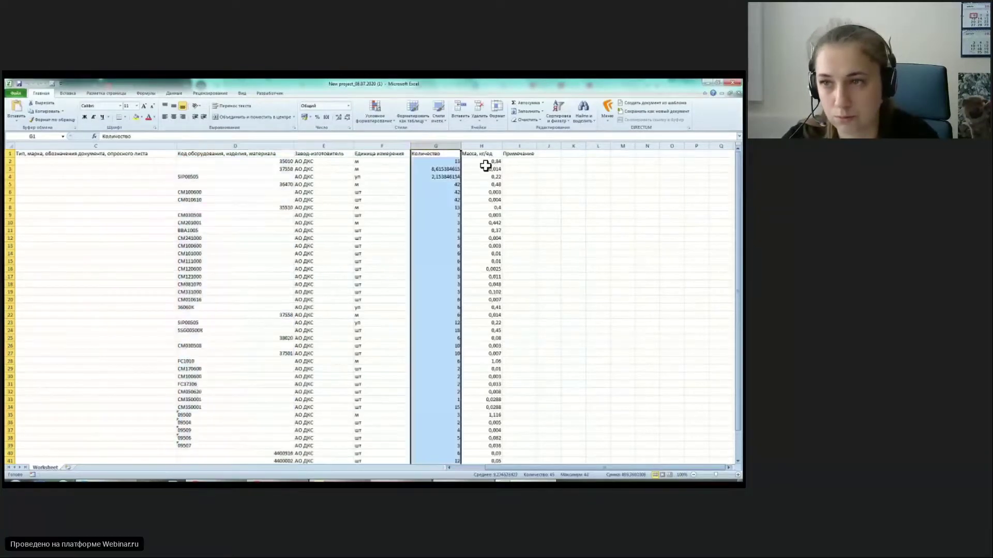
click(732, 80)
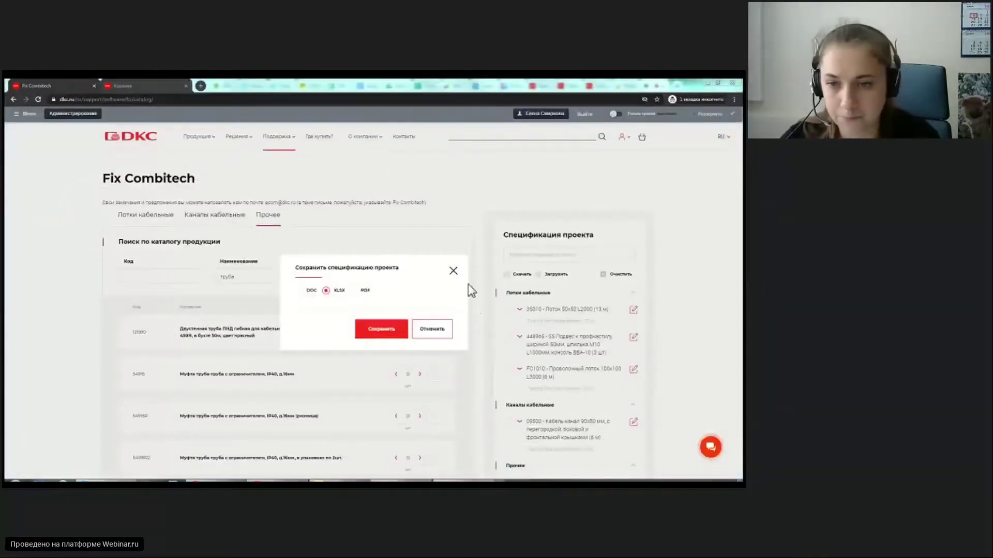
click(457, 274)
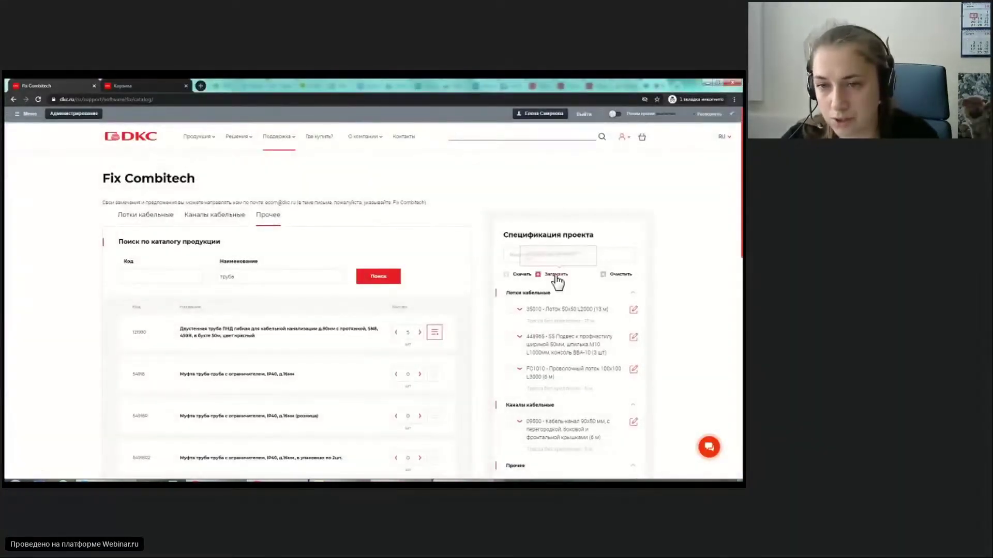
- Load a specification into the project from the Excel file "ntcnjdsq bvgjhn.xlsx" on the Рабочий стол
scroll(556, 281, down, 1)
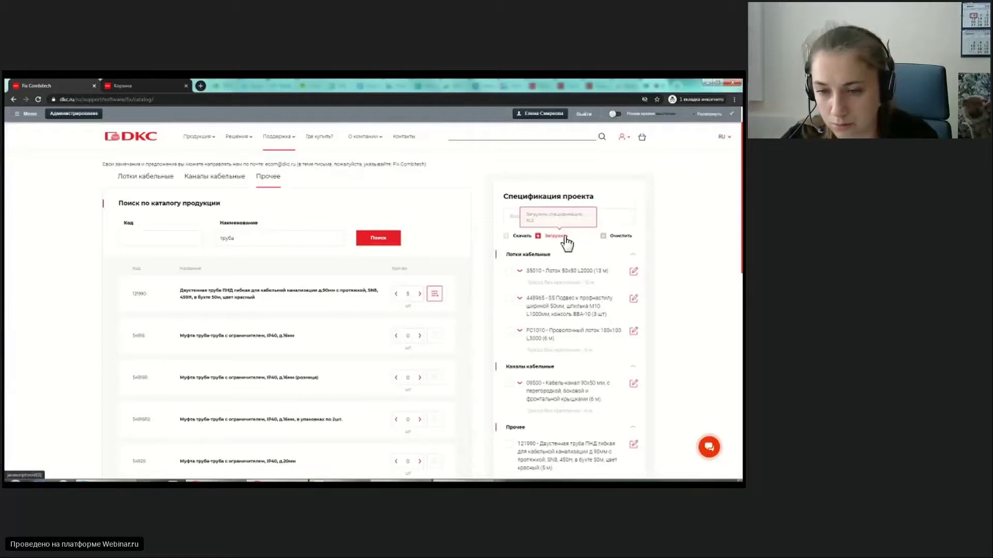
scroll(582, 295, down, 3)
scroll(585, 299, up, 2)
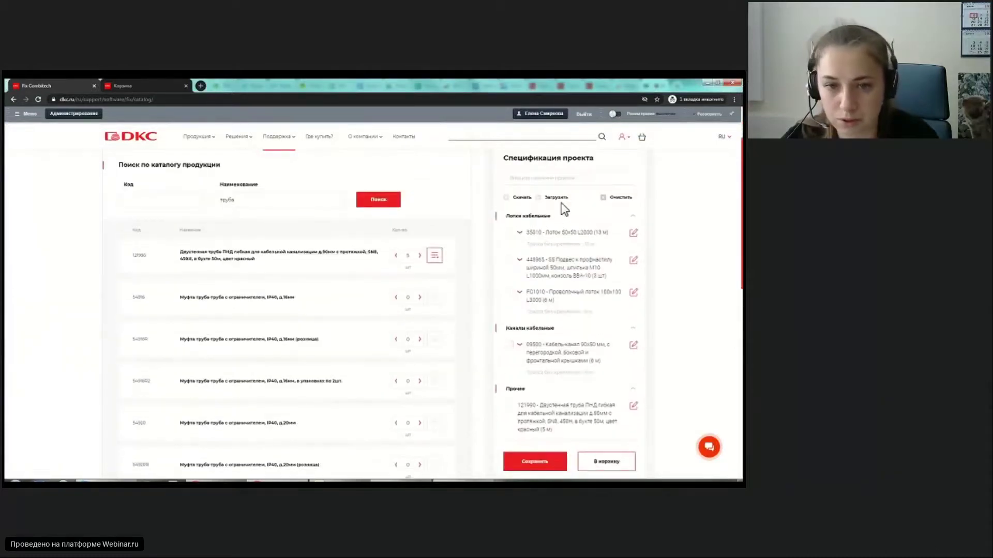
click(561, 201)
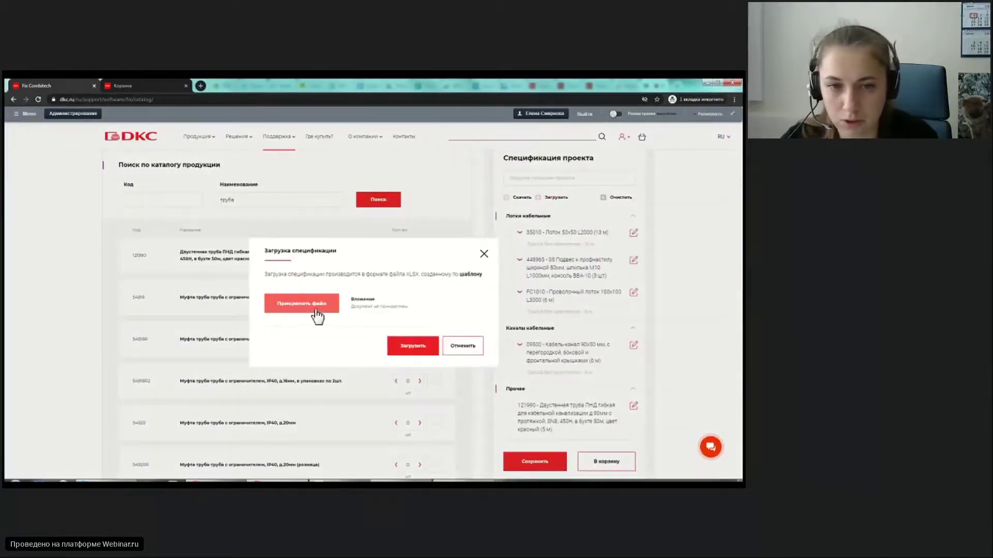
click(316, 309)
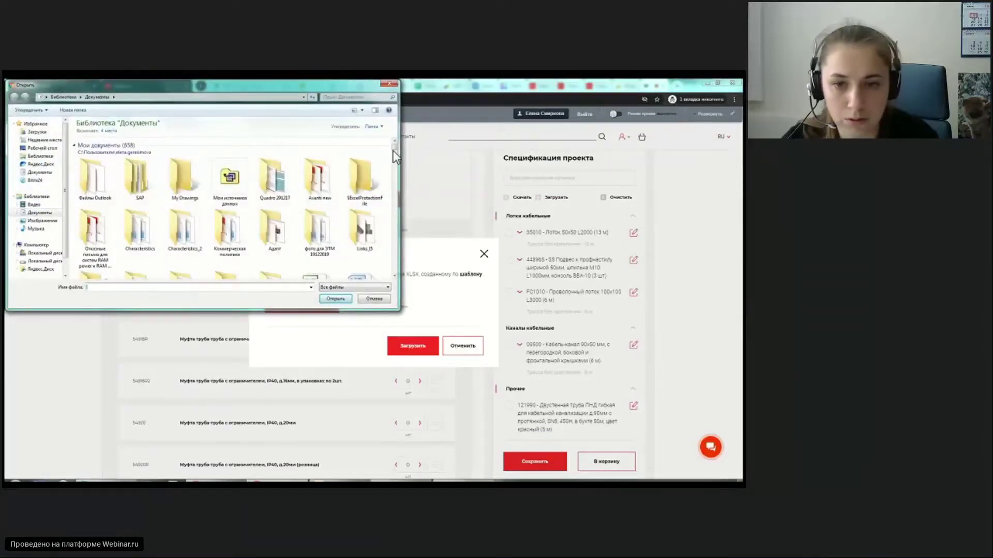
scroll(393, 150, down, 15)
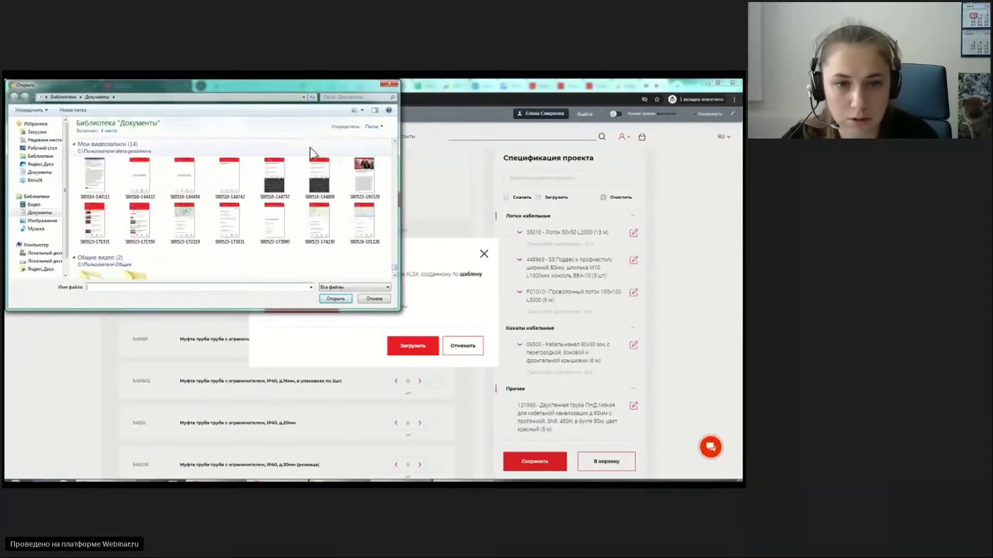
scroll(395, 155, down, 10)
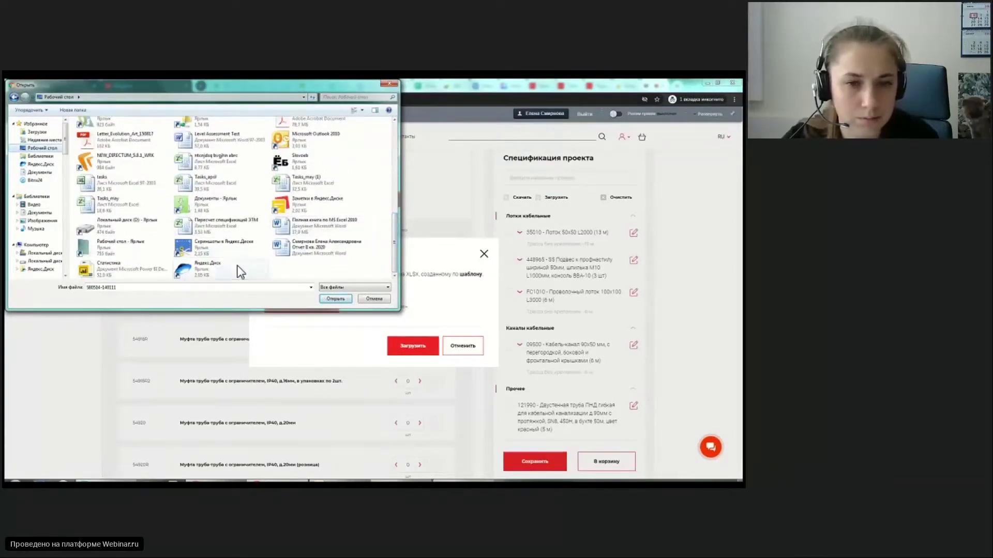
click(220, 160)
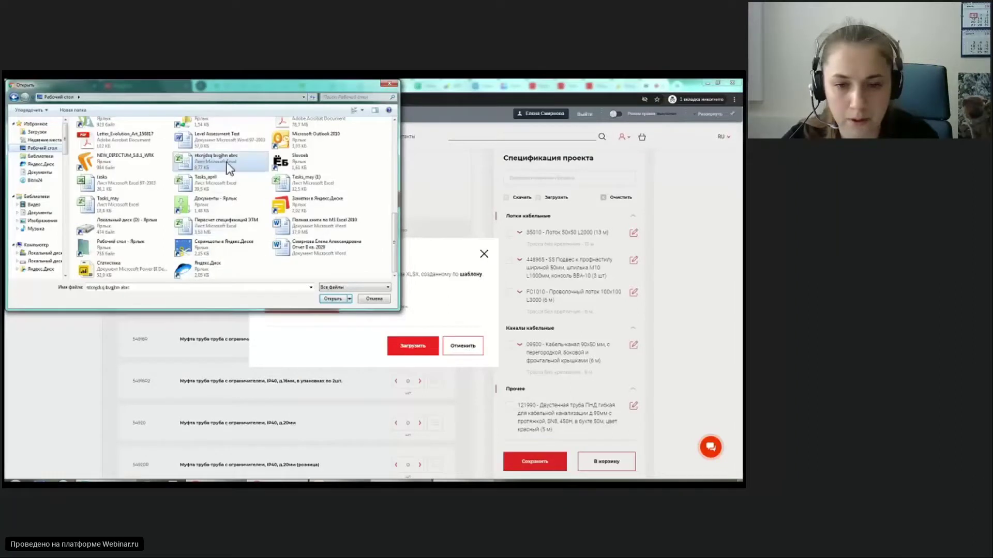
click(334, 300)
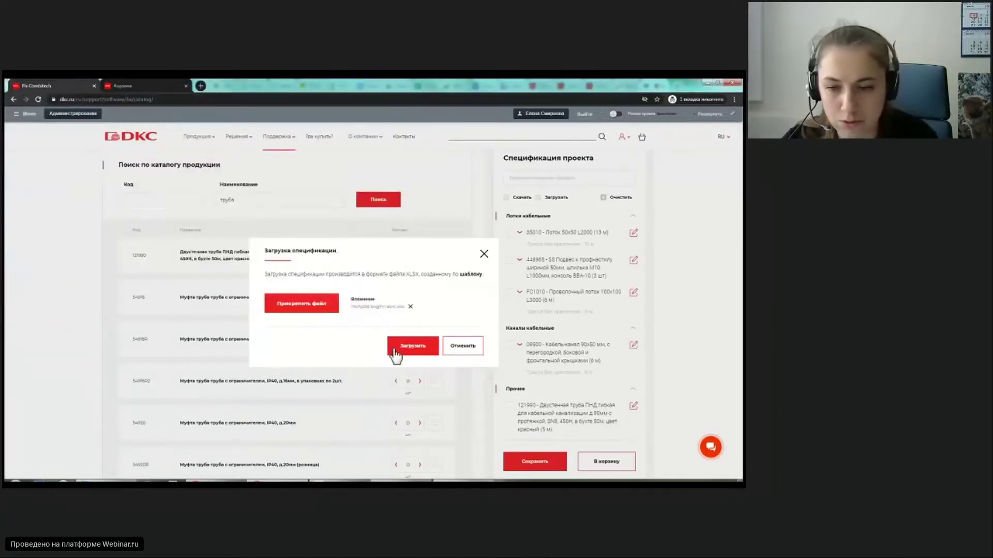
click(412, 346)
- Examine the imported trays 35010 and 35025 in the Прочее group and the rest of the project specification
scroll(643, 406, down, 2)
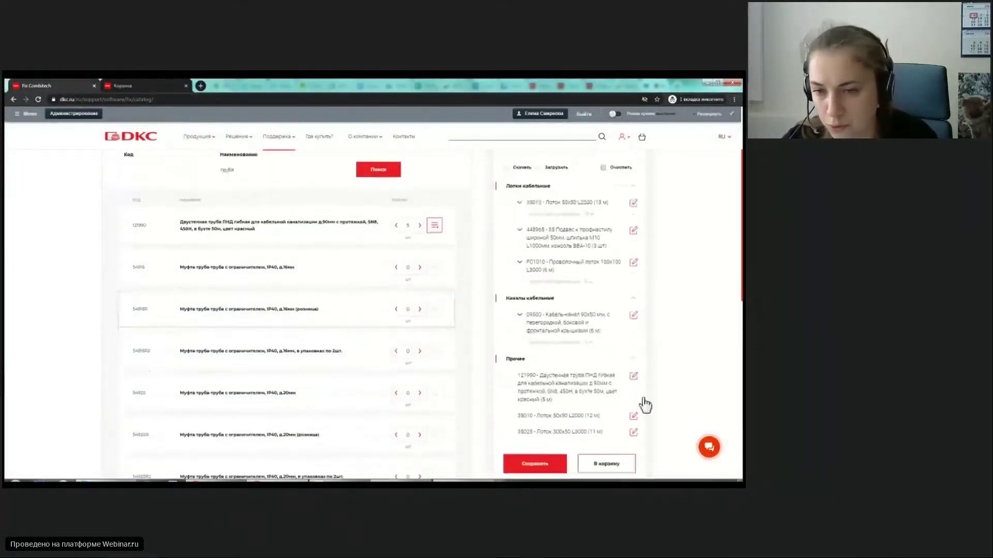
mouse_move(536, 337)
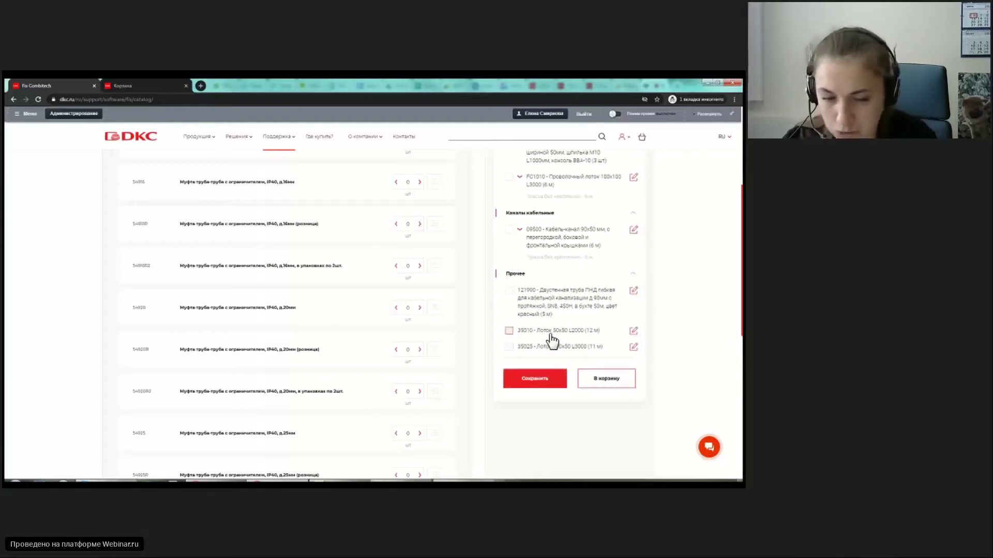
scroll(555, 338, up, 3)
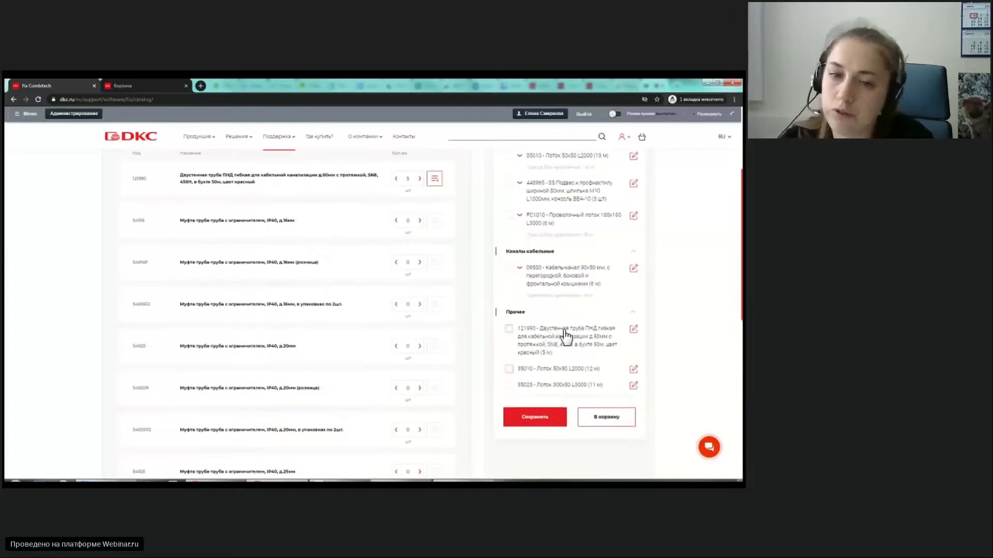
scroll(566, 336, up, 2)
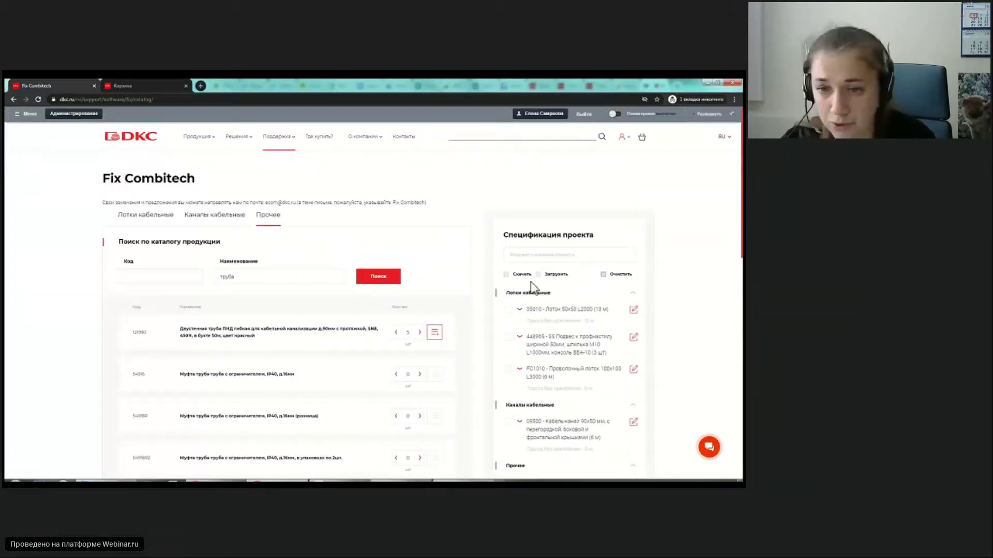
scroll(535, 315, down, 3)
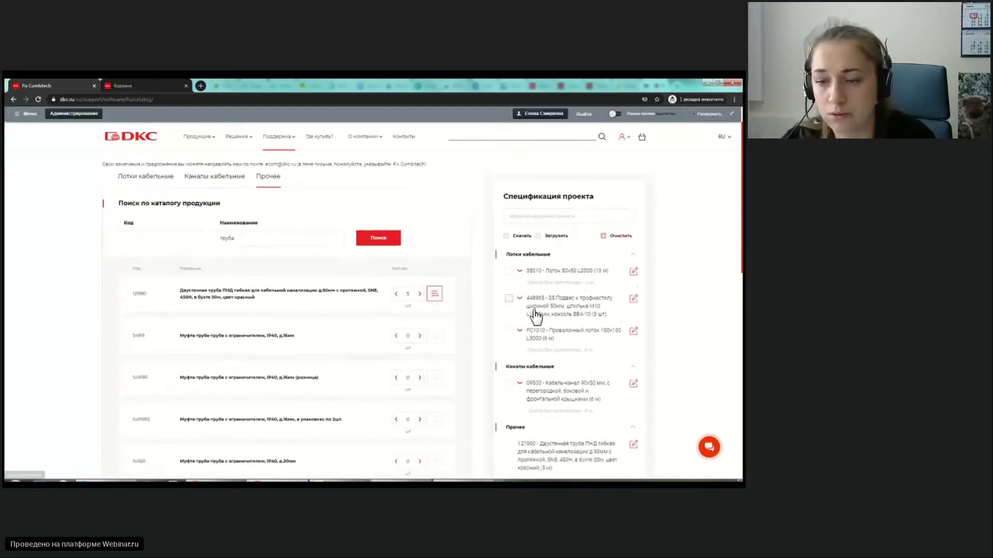
scroll(535, 316, down, 1)
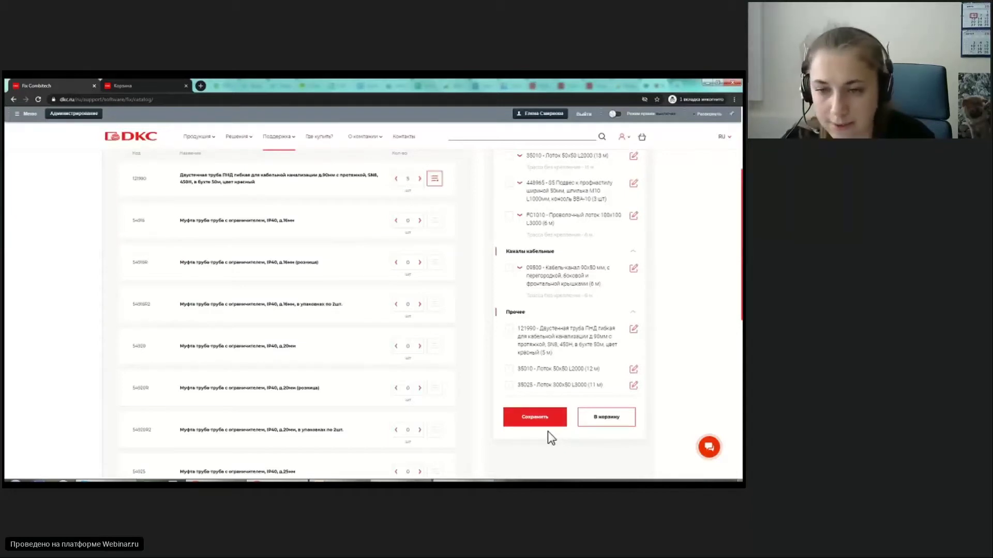
- Name the project specification "проект_08072020" and save it to Избранное, confirming the end of work on it
scroll(547, 431, up, 3)
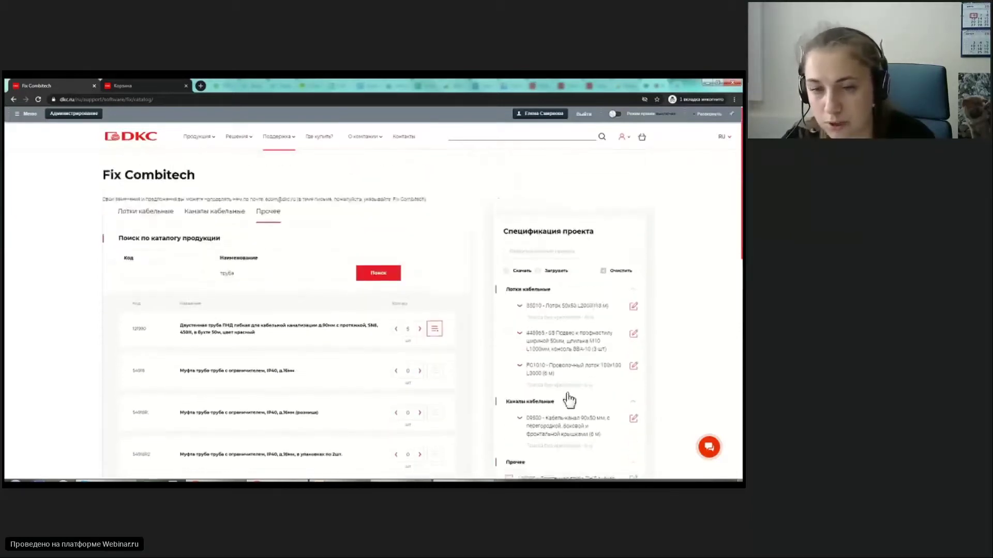
click(524, 254)
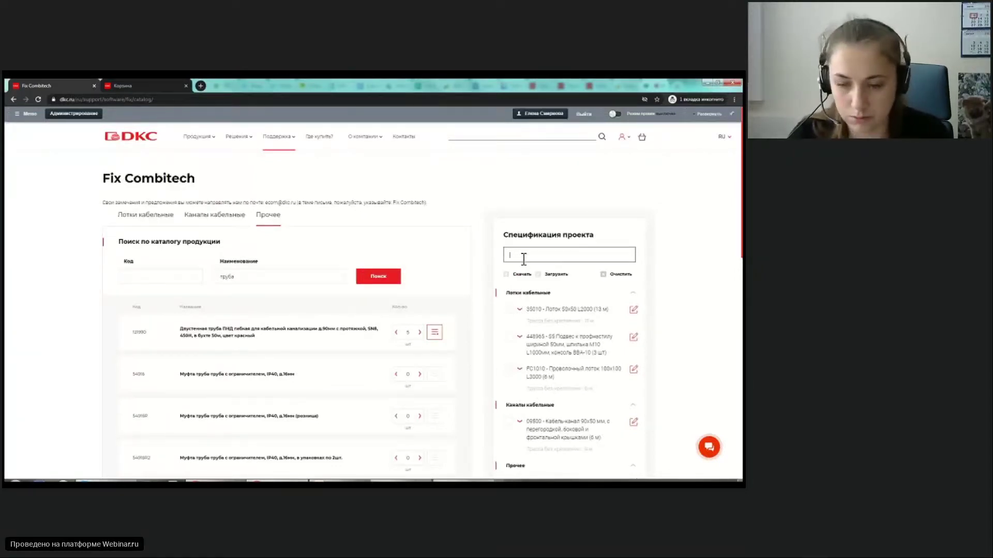
text(о)
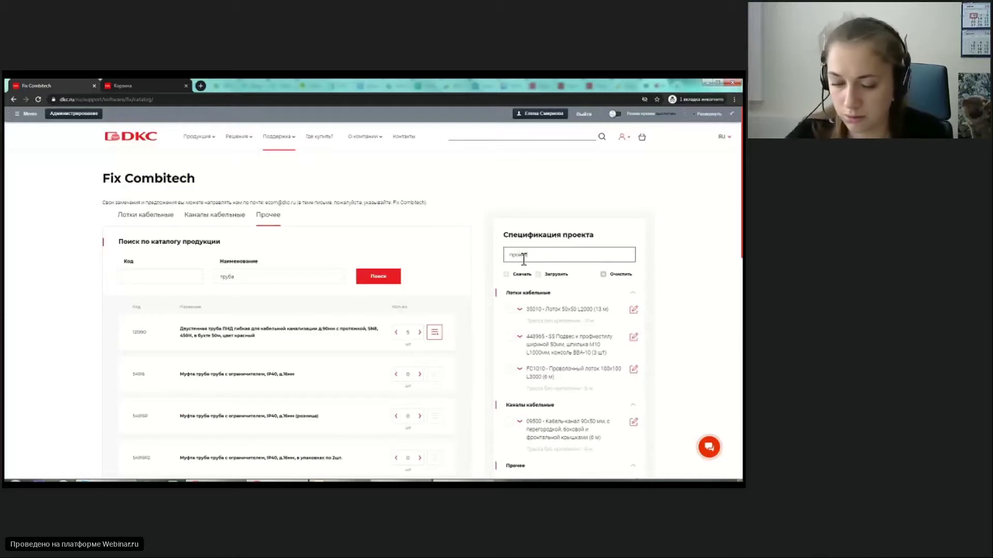
text(ект_08072020)
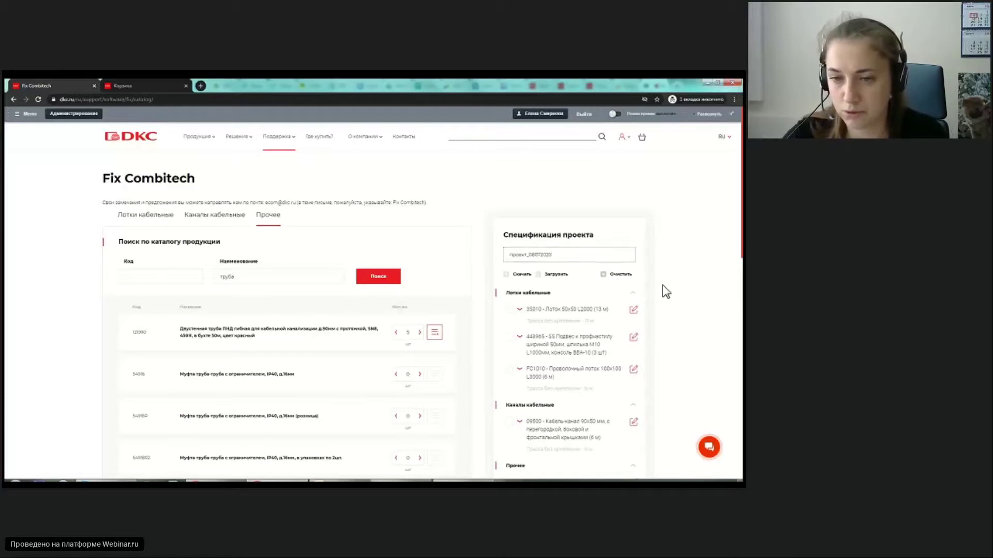
scroll(620, 320, down, 5)
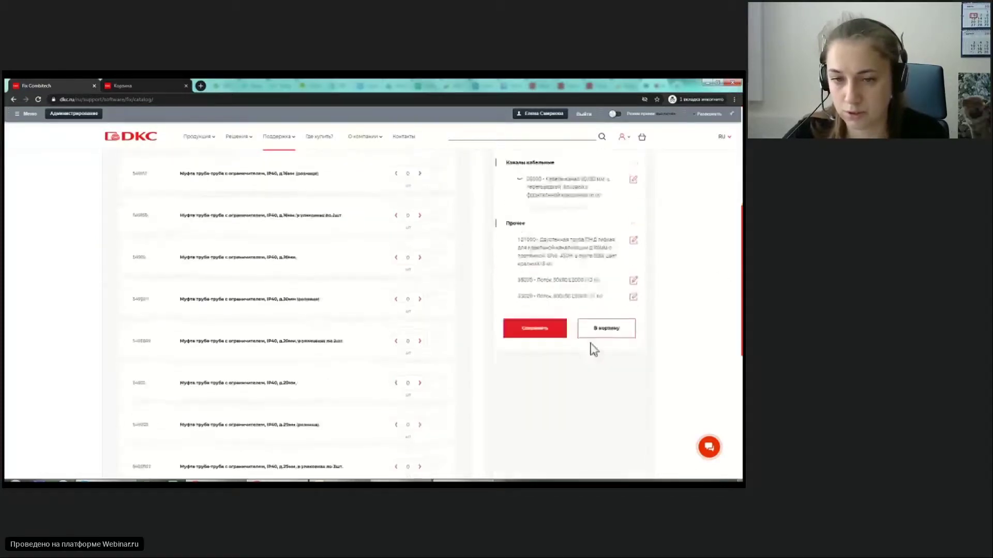
click(531, 309)
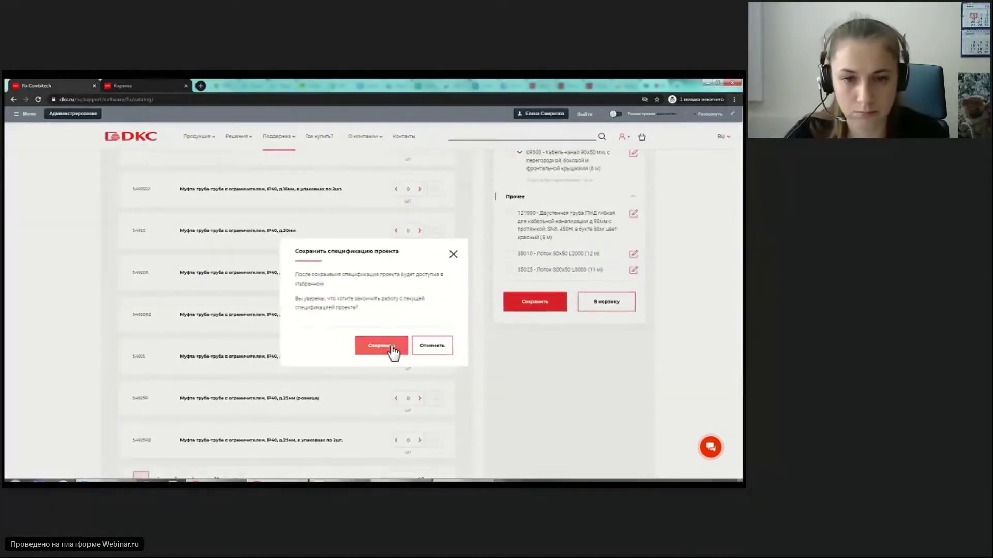
click(392, 349)
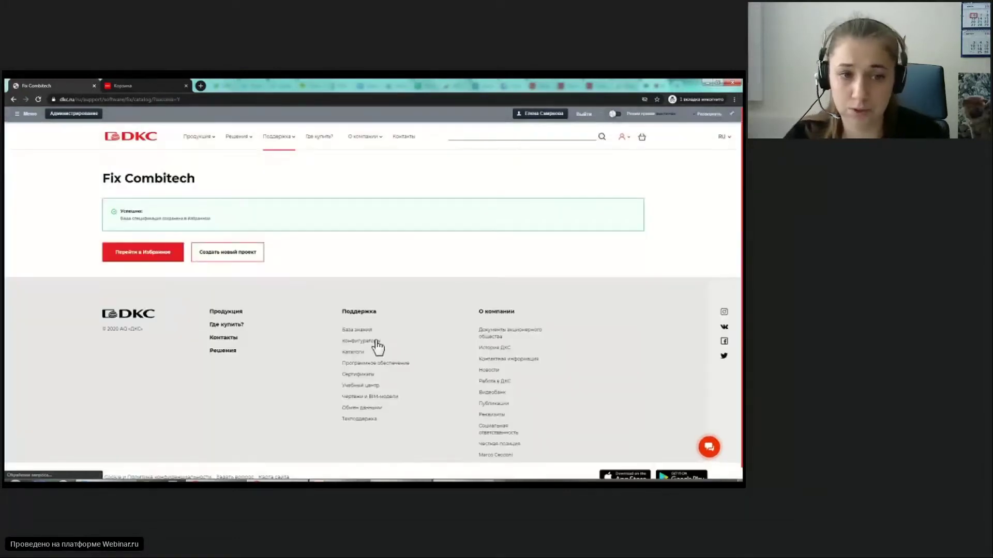
- Go to Избранное and open the saved project "проект_08072020" in the configurator
click(147, 253)
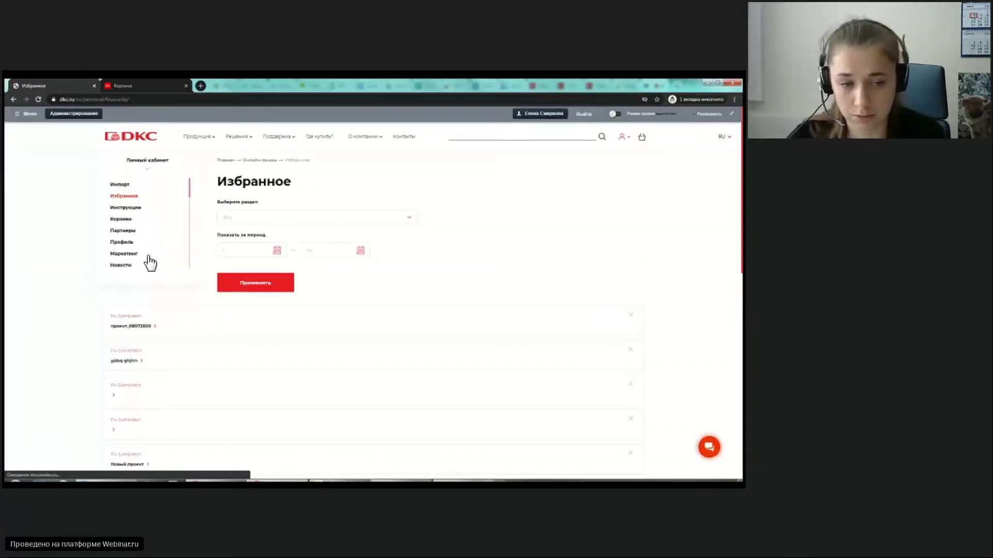
scroll(125, 295, down, 1)
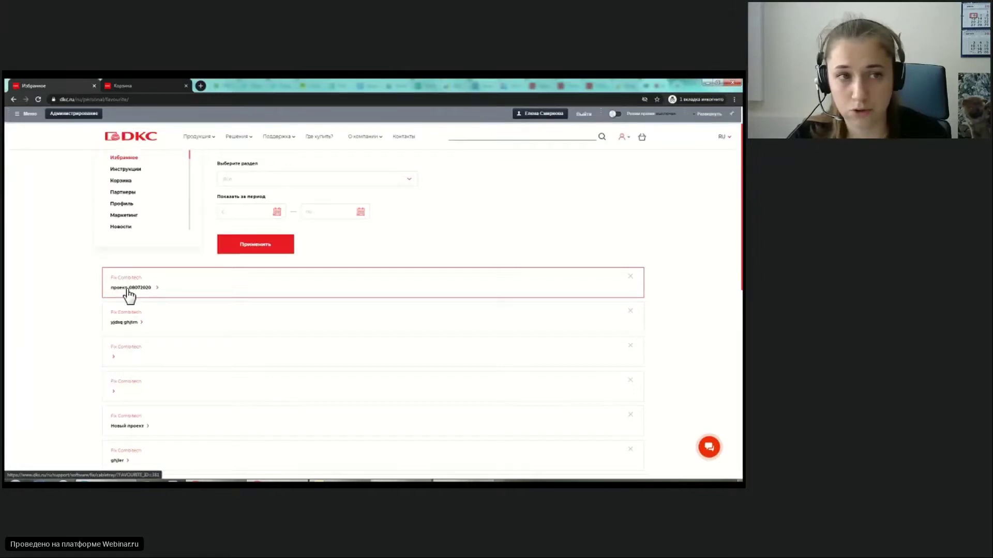
click(120, 288)
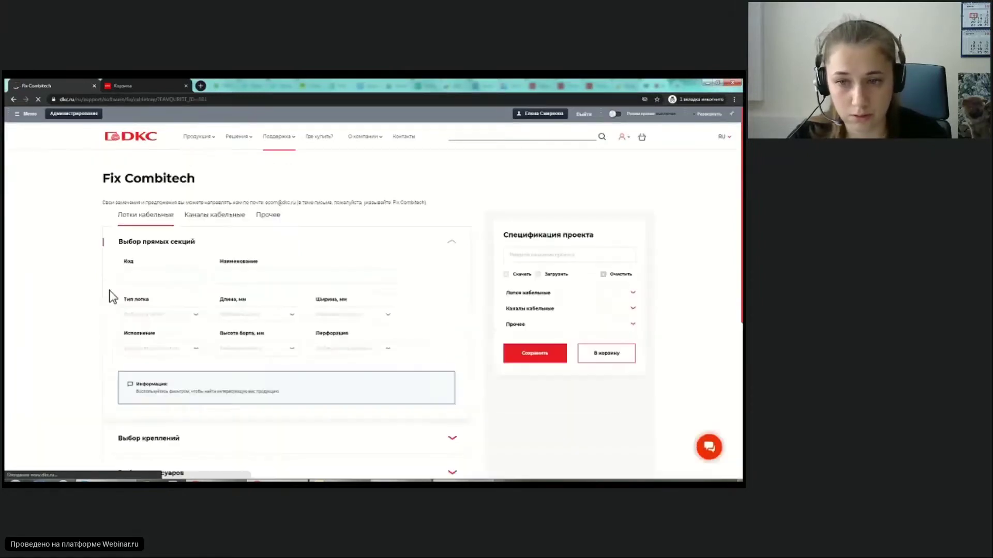
- Expand the Лотки кабельные group of the reopened specification to check its items, and collapse it again
scroll(521, 305, down, 1)
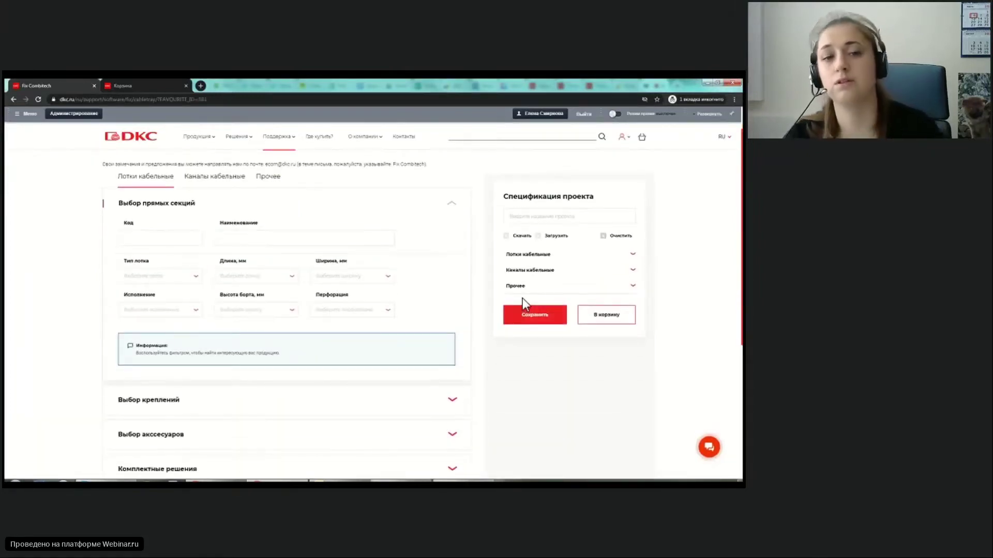
scroll(523, 298, up, 1)
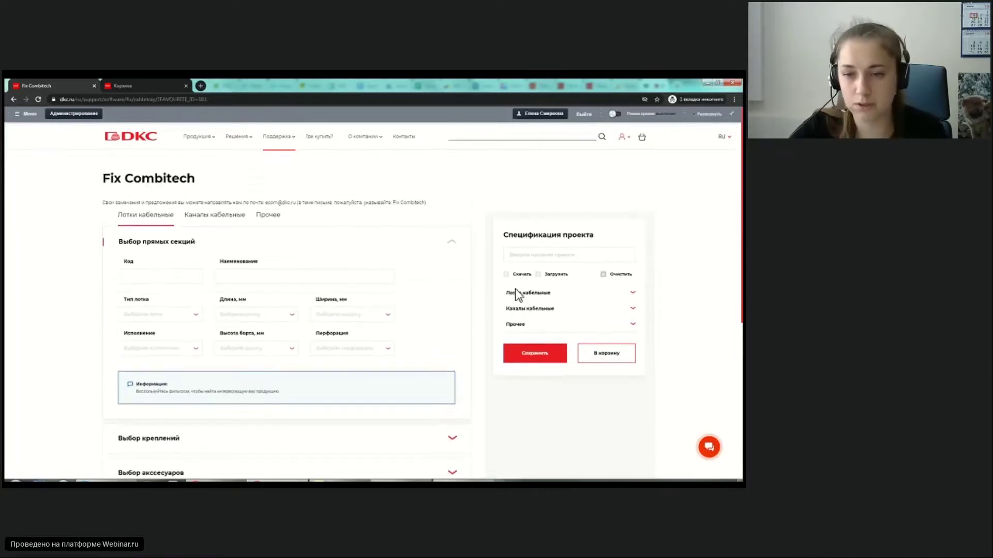
click(586, 303)
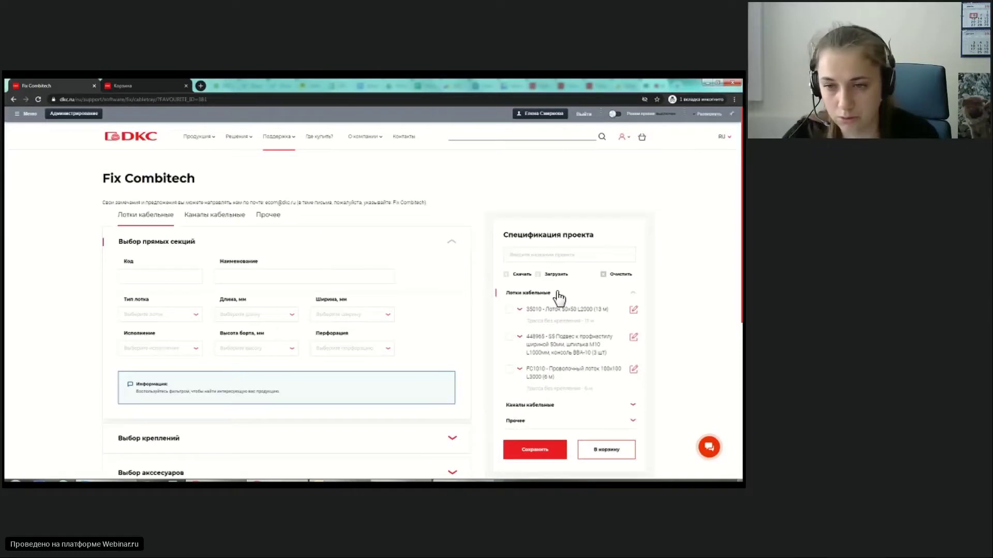
click(559, 299)
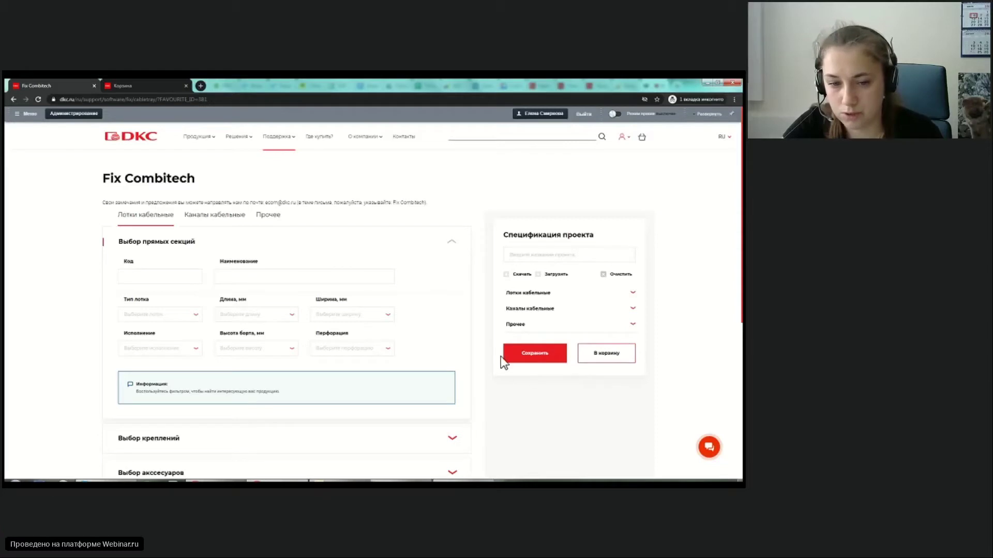
- Add all products of the project specification to the basket and dismiss the notification
scroll(496, 375, down, 1)
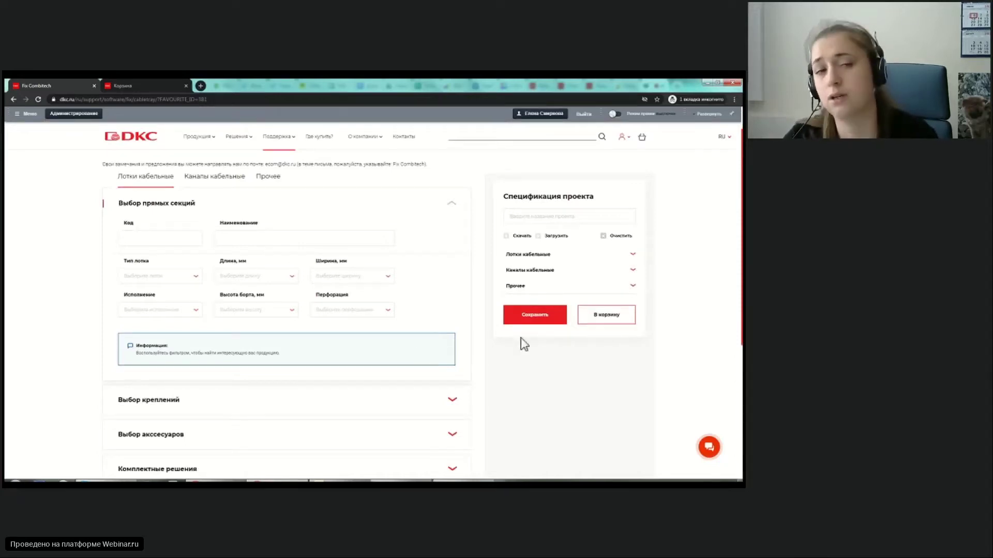
click(607, 319)
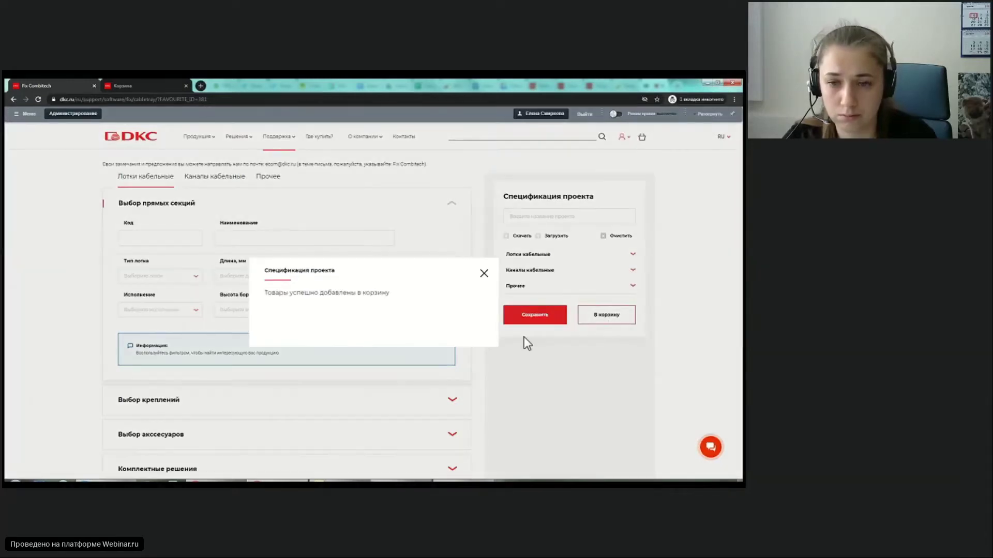
click(484, 273)
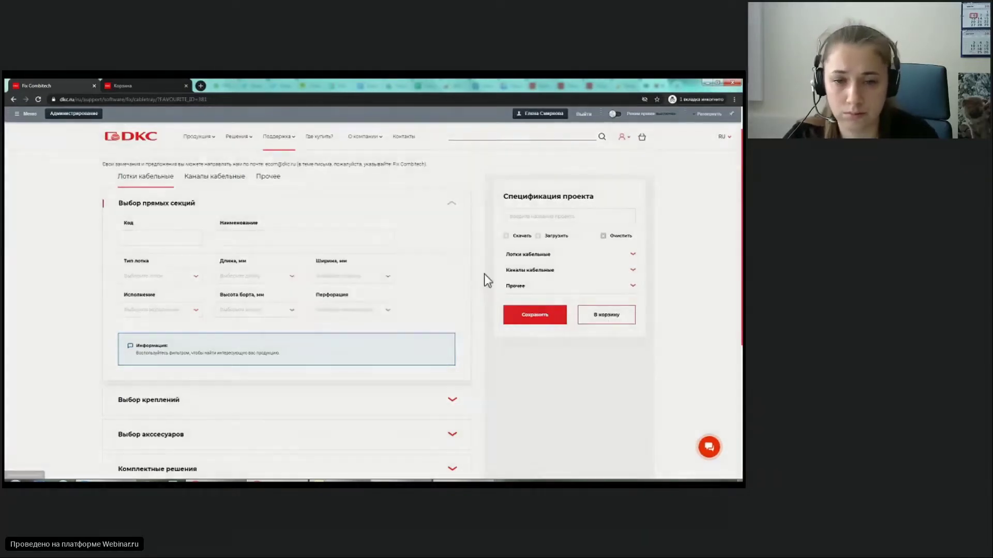
- Switch to the already open Корзина page and reload it
click(119, 86)
right_click(469, 285)
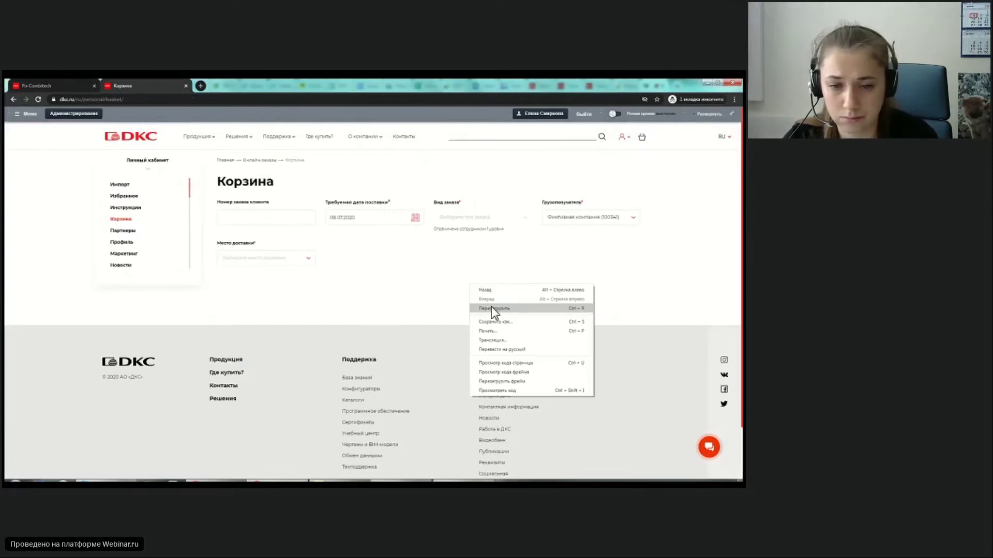
click(491, 307)
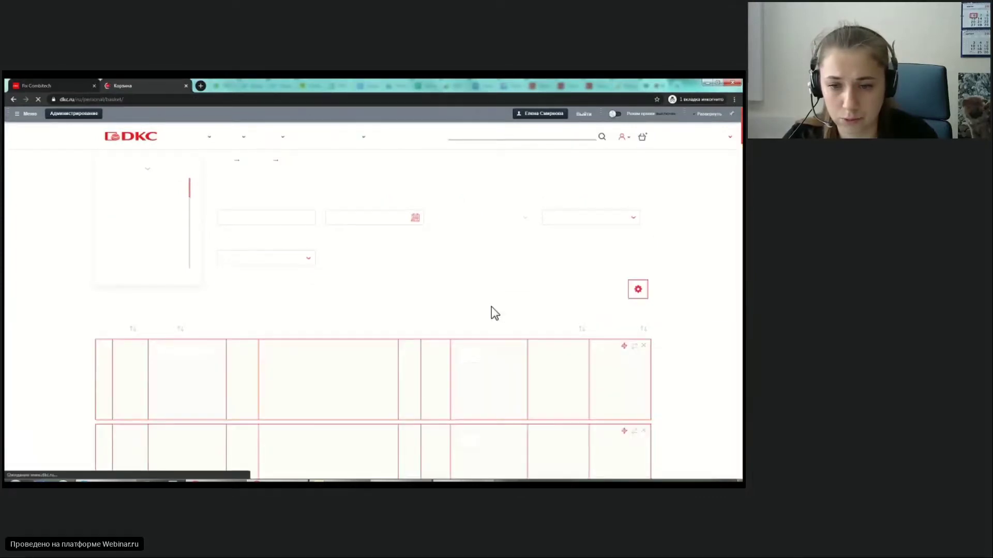
- Examine the products in the basket, including their stock, delivery times, package sizes and adjusted quantities
scroll(491, 310, down, 5)
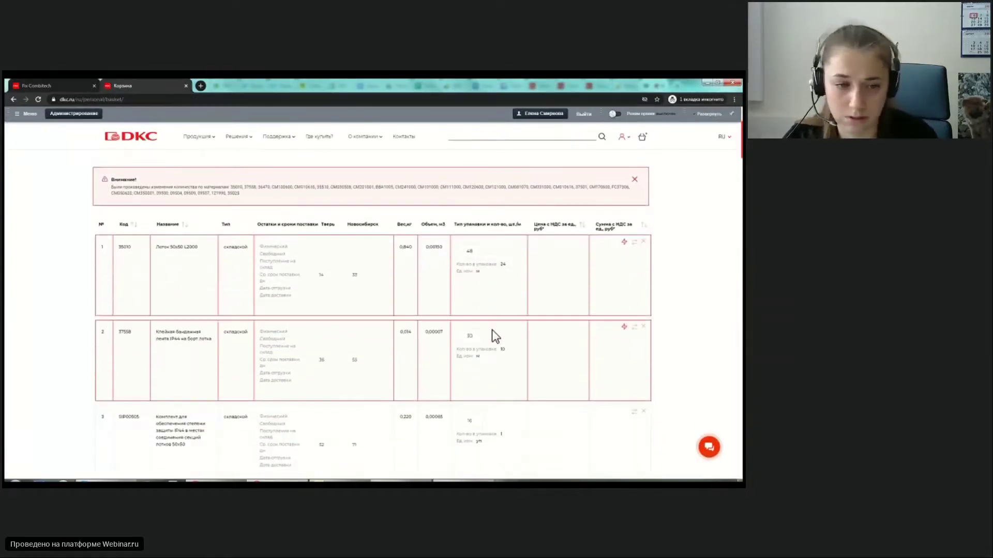
scroll(496, 336, down, 6)
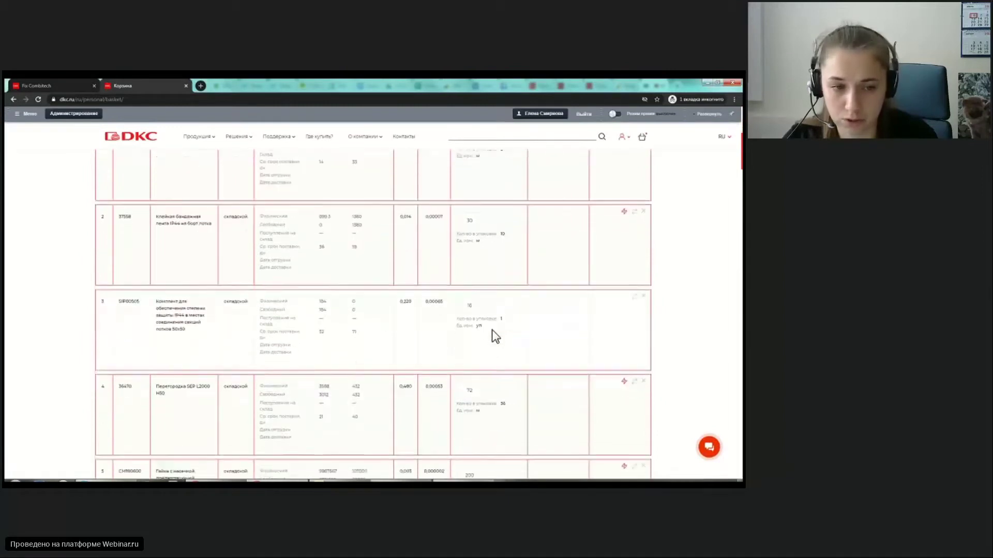
scroll(495, 336, down, 2)
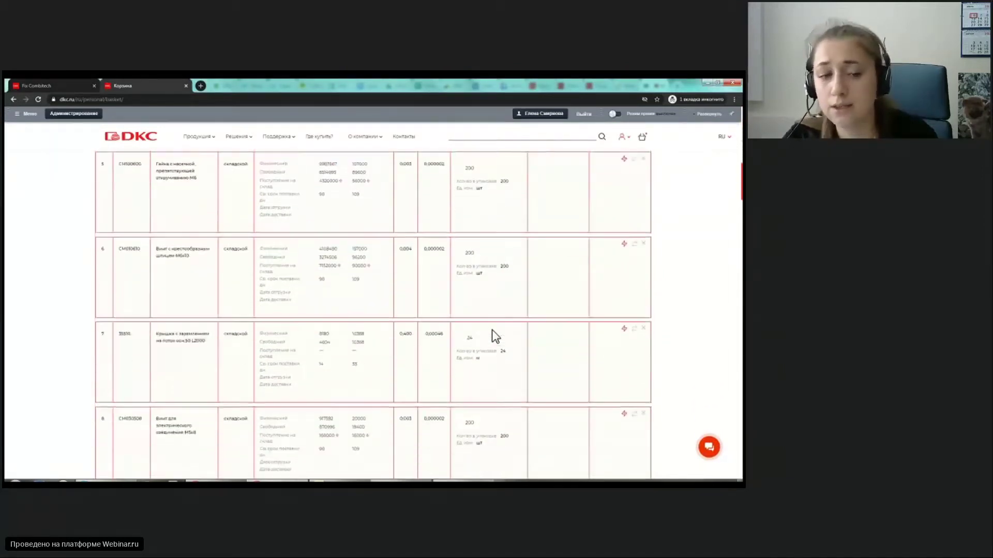
scroll(495, 336, down, 1)
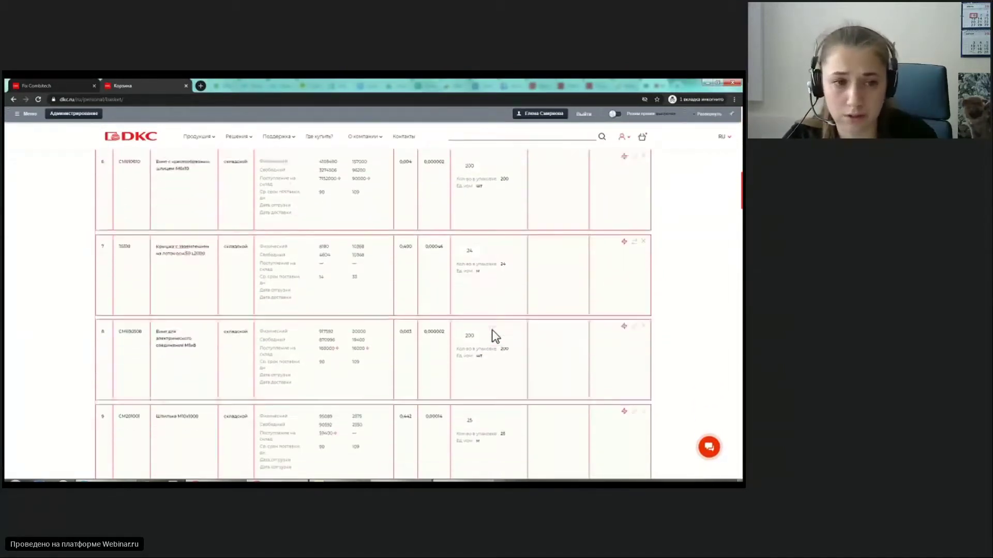
scroll(495, 336, up, 5)
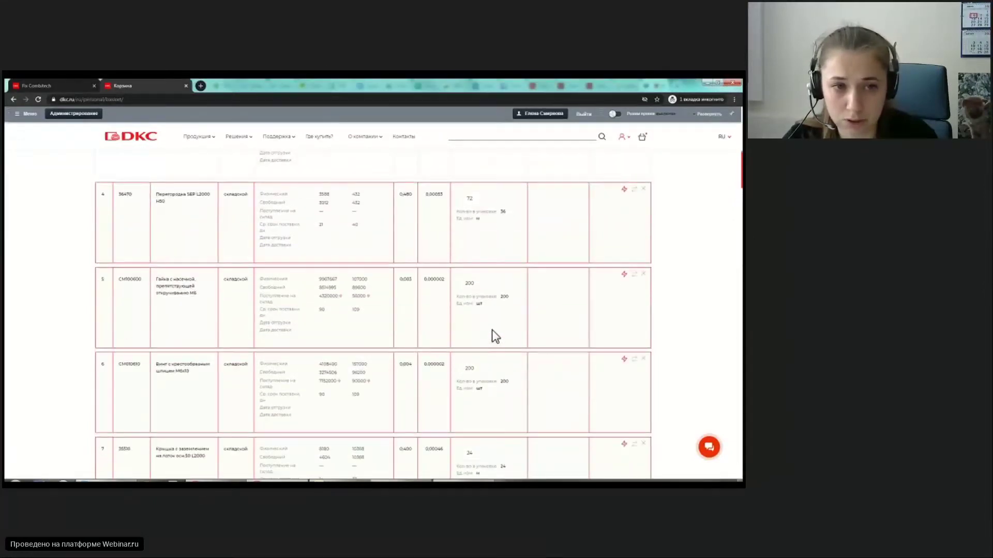
scroll(495, 336, up, 2)
scroll(495, 336, up, 1)
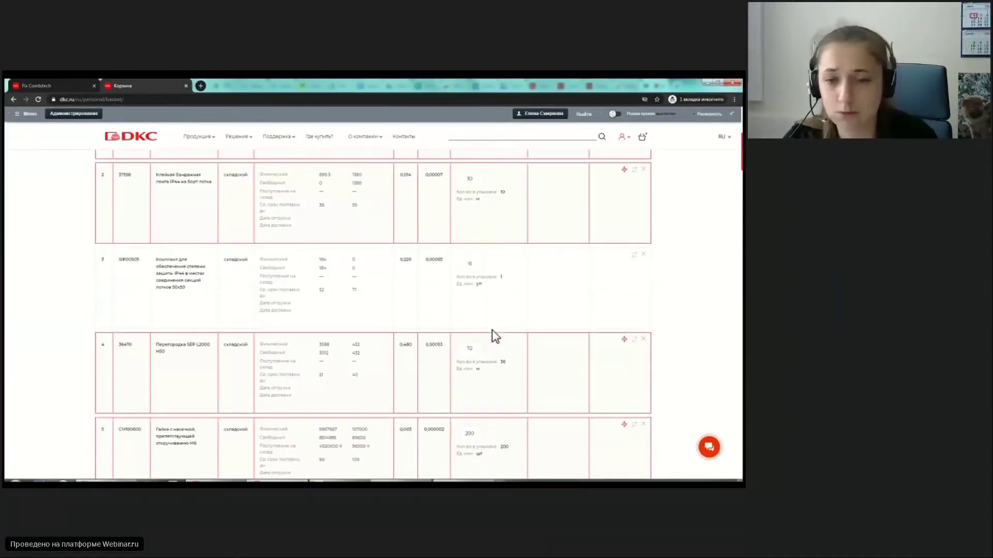
scroll(492, 331, down, 7)
scroll(496, 336, down, 6)
scroll(492, 330, down, 4)
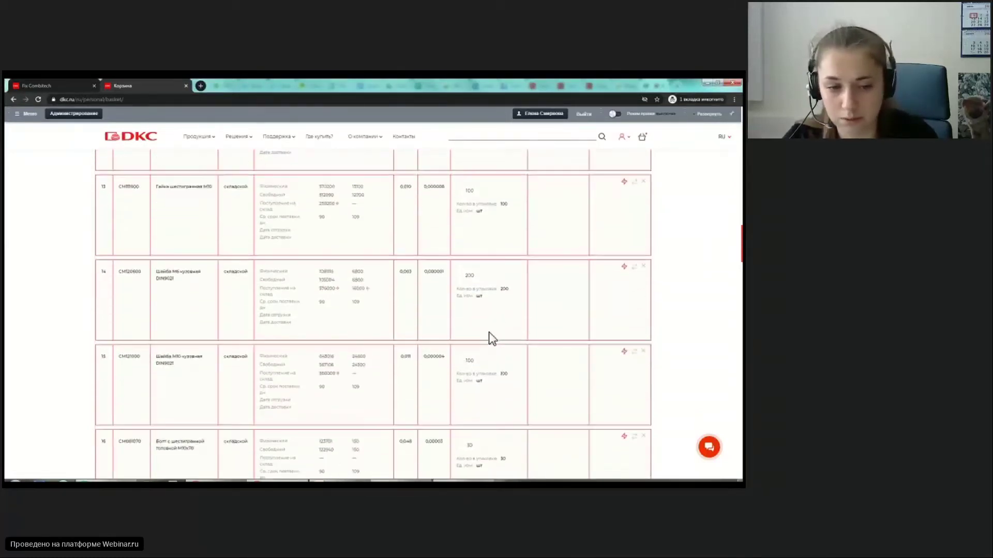
scroll(489, 333, down, 5)
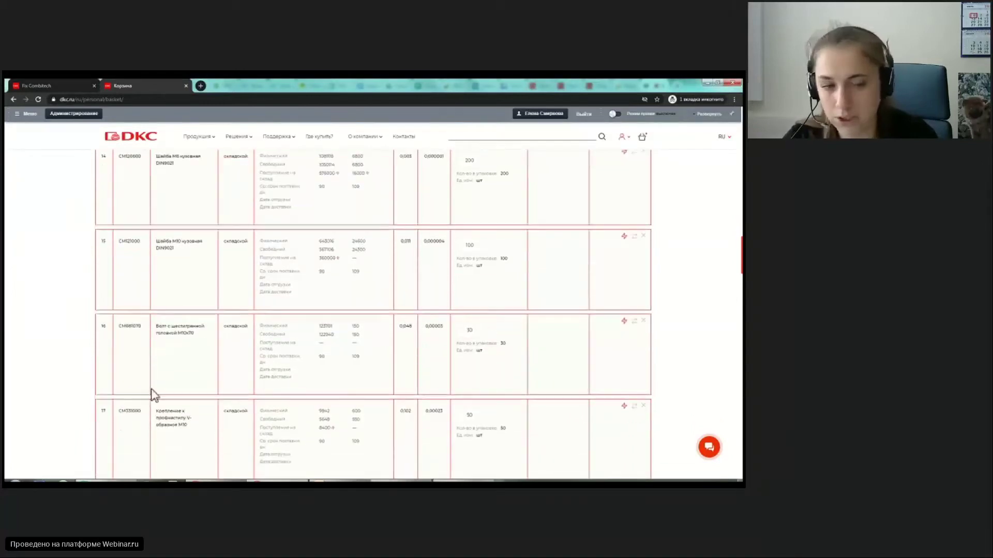
scroll(355, 352, down, 4)
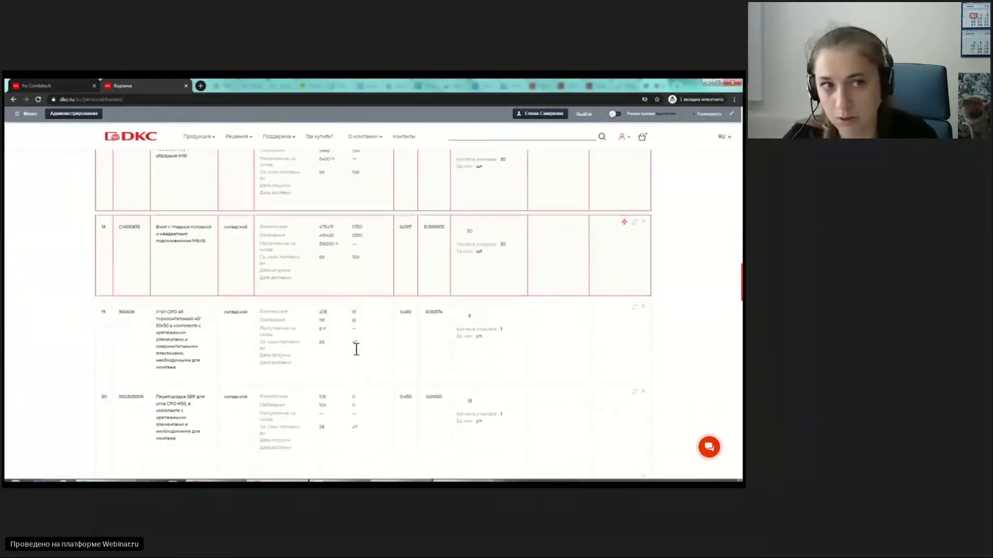
scroll(356, 350, down, 5)
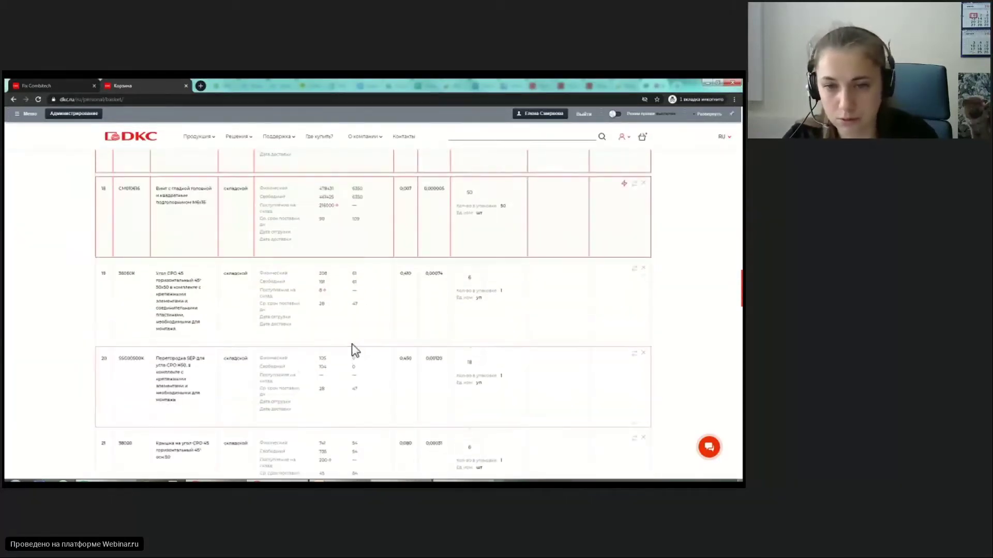
scroll(354, 350, down, 2)
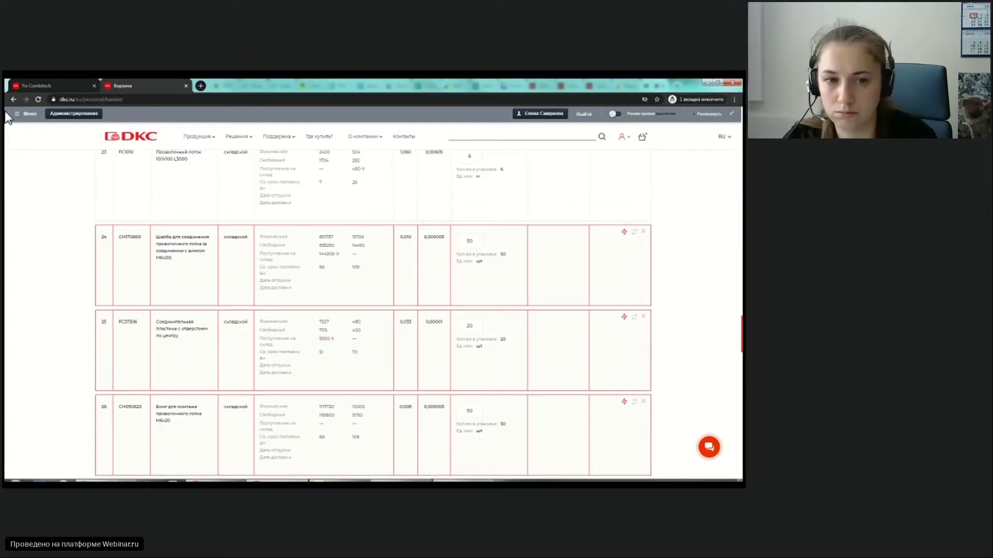
- Return to the Fix Combitech configurator page and look over its product selection sections
click(56, 84)
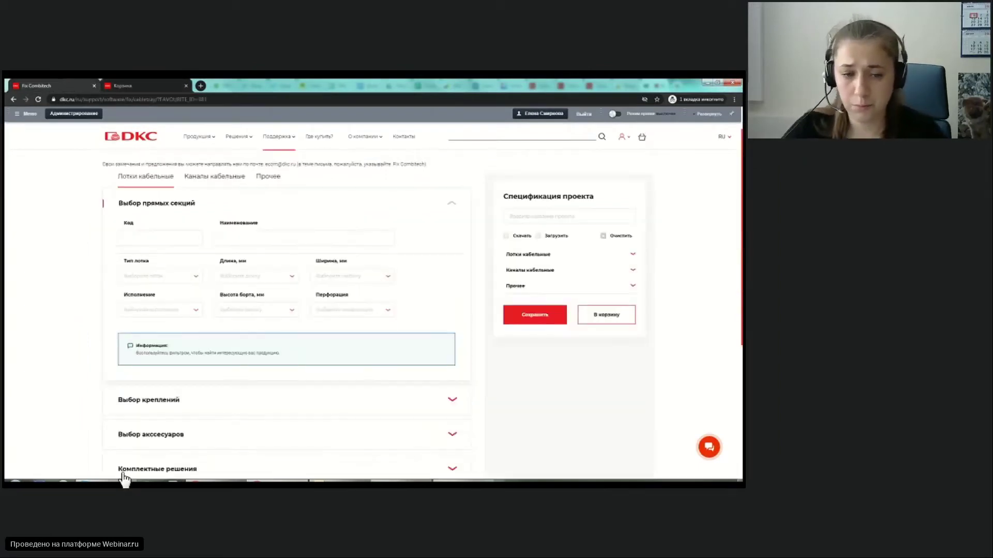
scroll(107, 476, down, 3)
scroll(107, 476, up, 2)
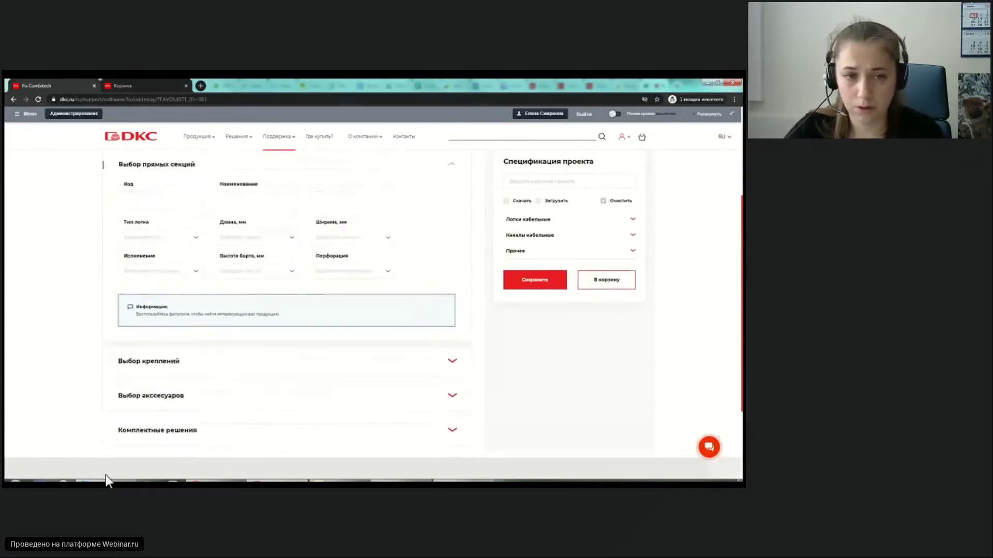
scroll(483, 290, up, 2)
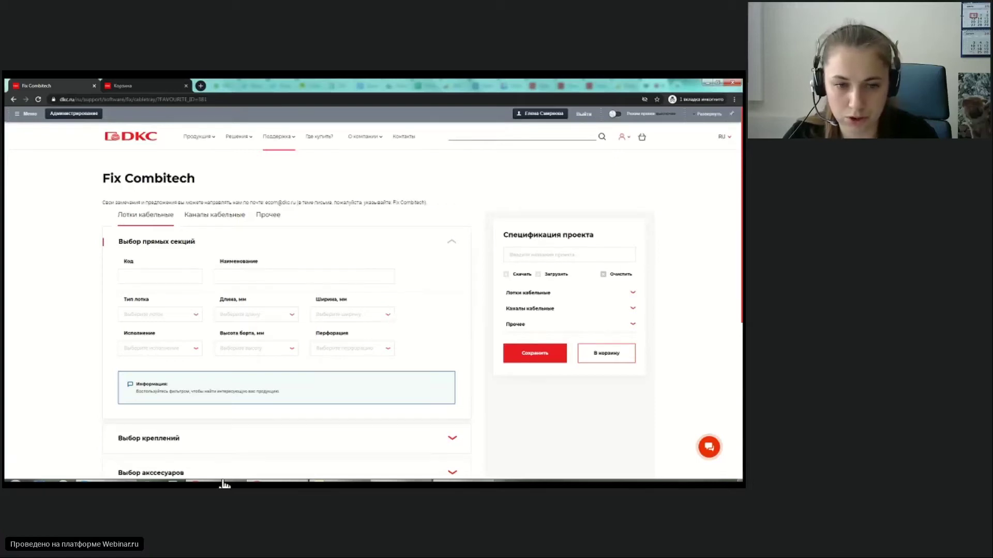
- Switch to the Webinar.ru window and check the participants' chat messages
mouse_move(216, 483)
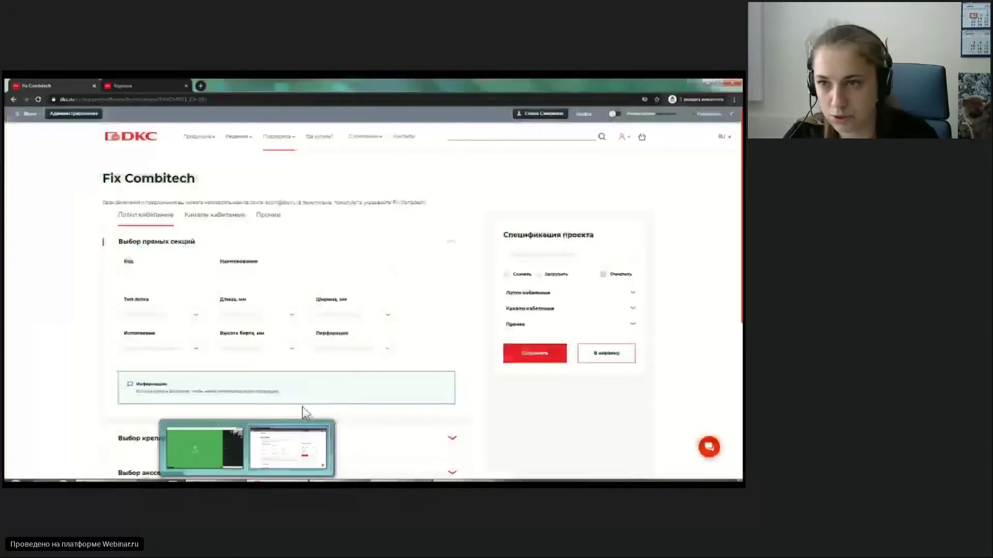
mouse_move(225, 456)
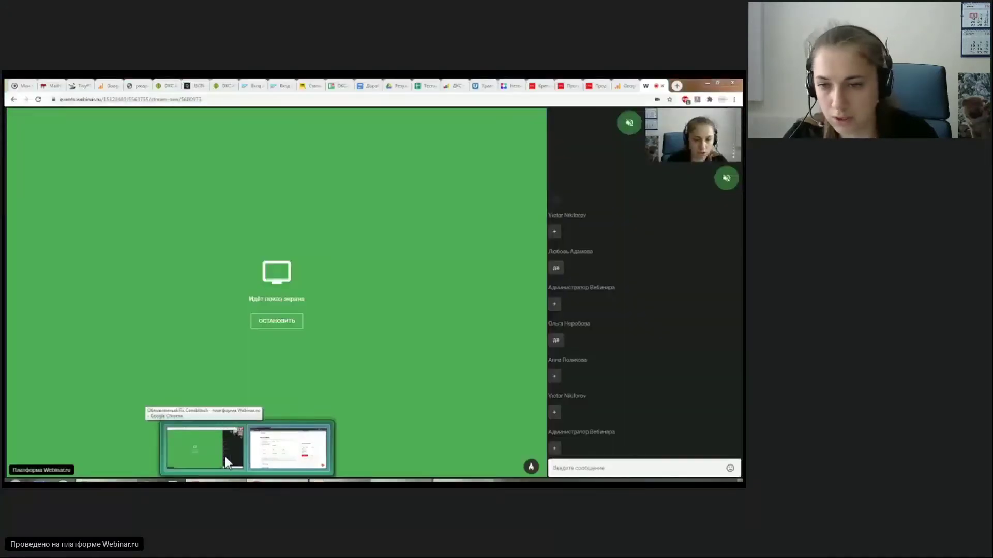
scroll(448, 311, down, 1)
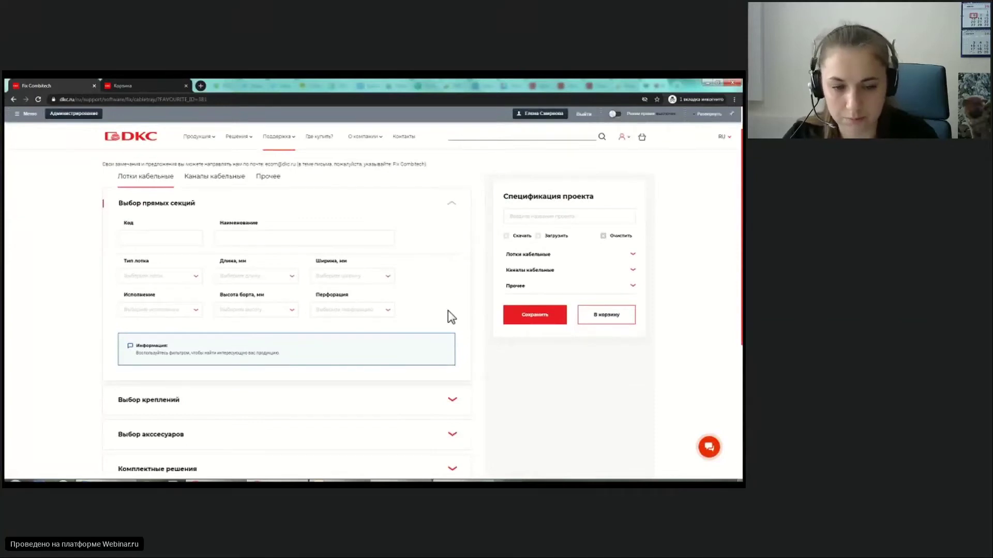
click(254, 480)
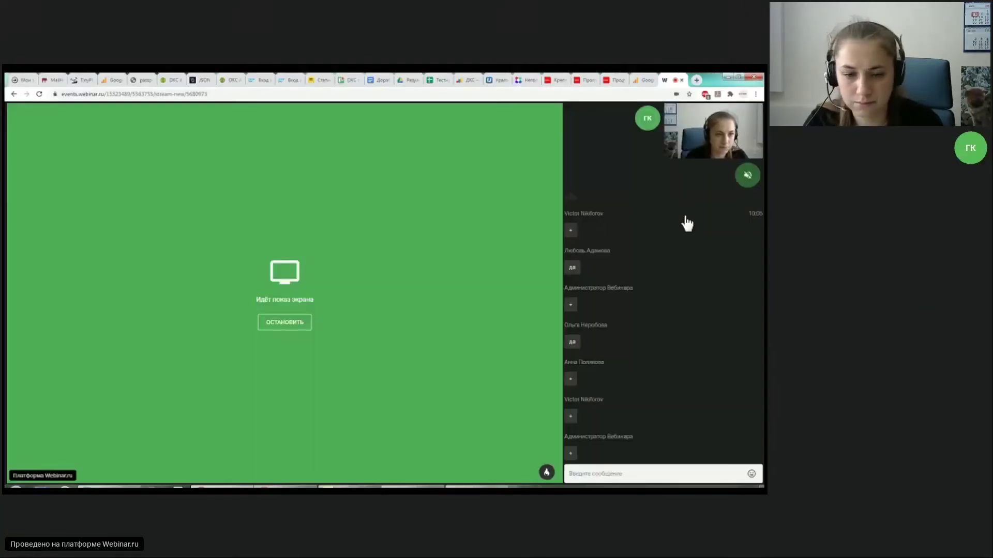
key(alt+Tab)
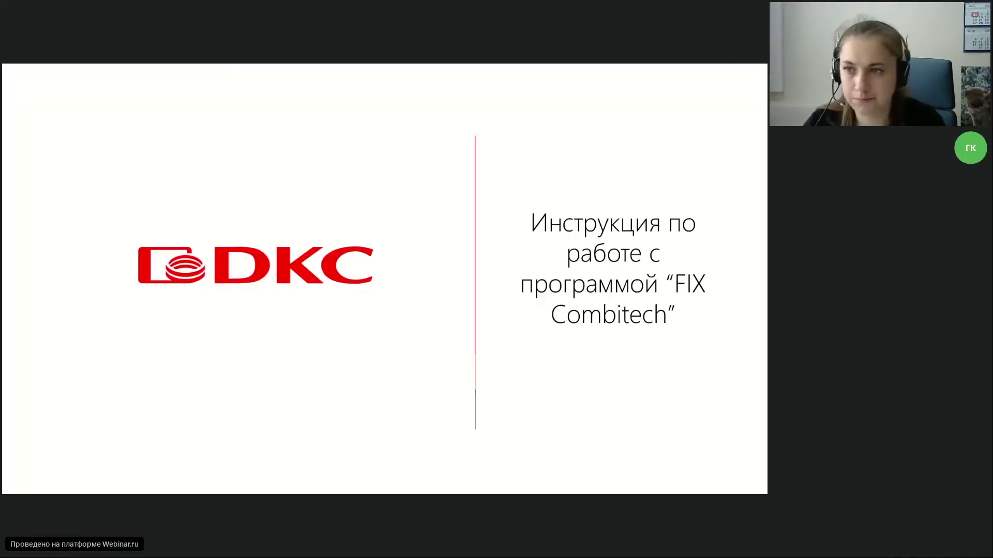